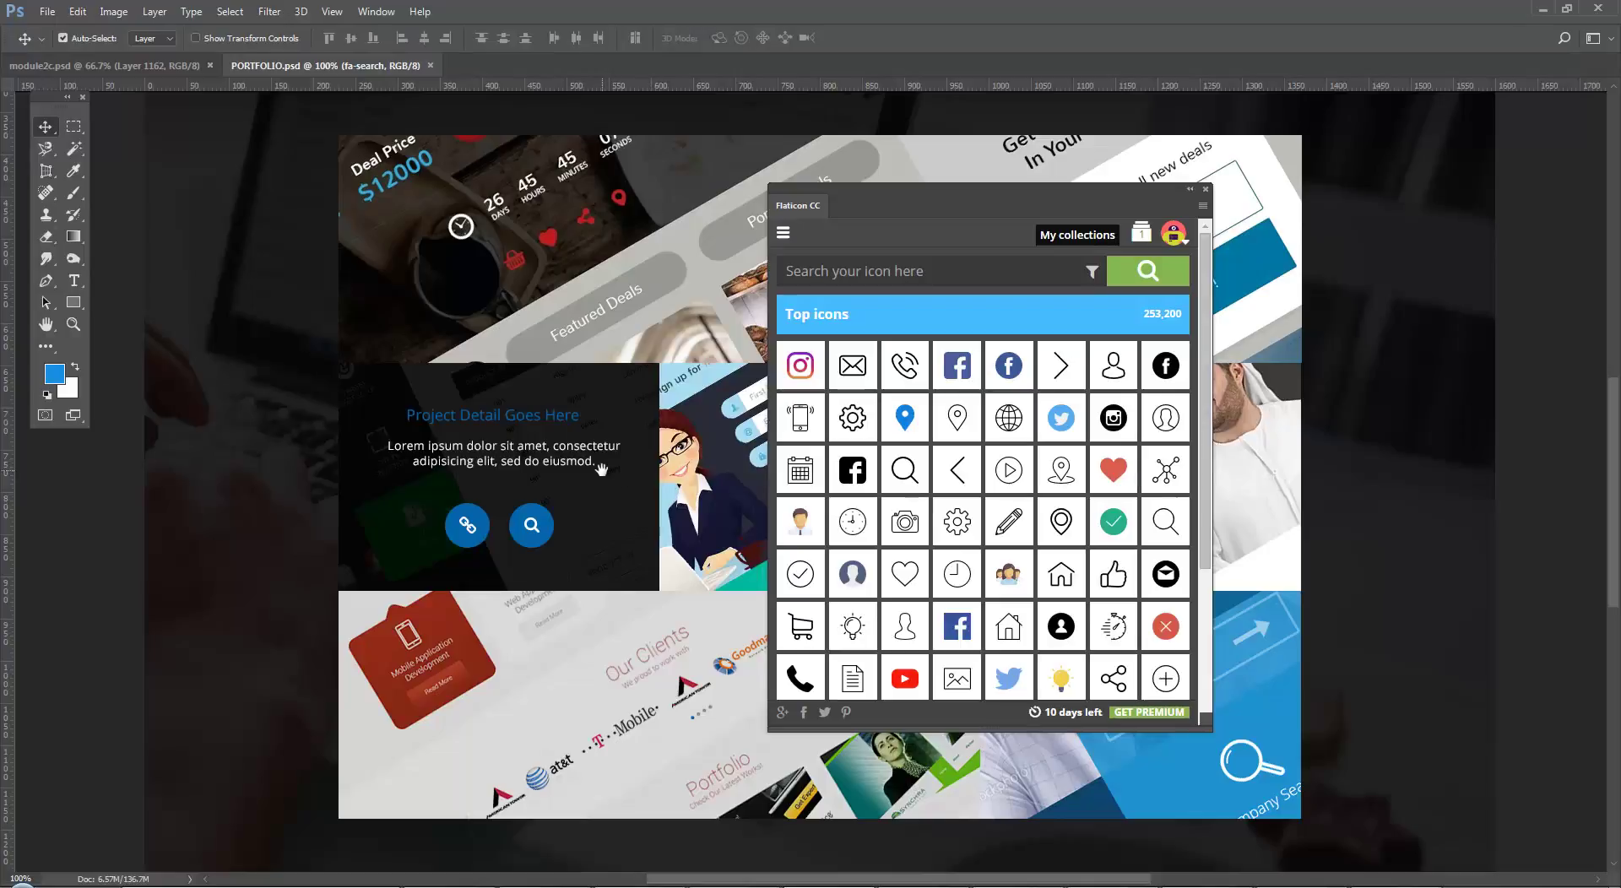
Step: Move the Flaticon CC panel away from the project detail tile and narrow it to six icon columns
left_click_drag(600, 471, 498, 570)
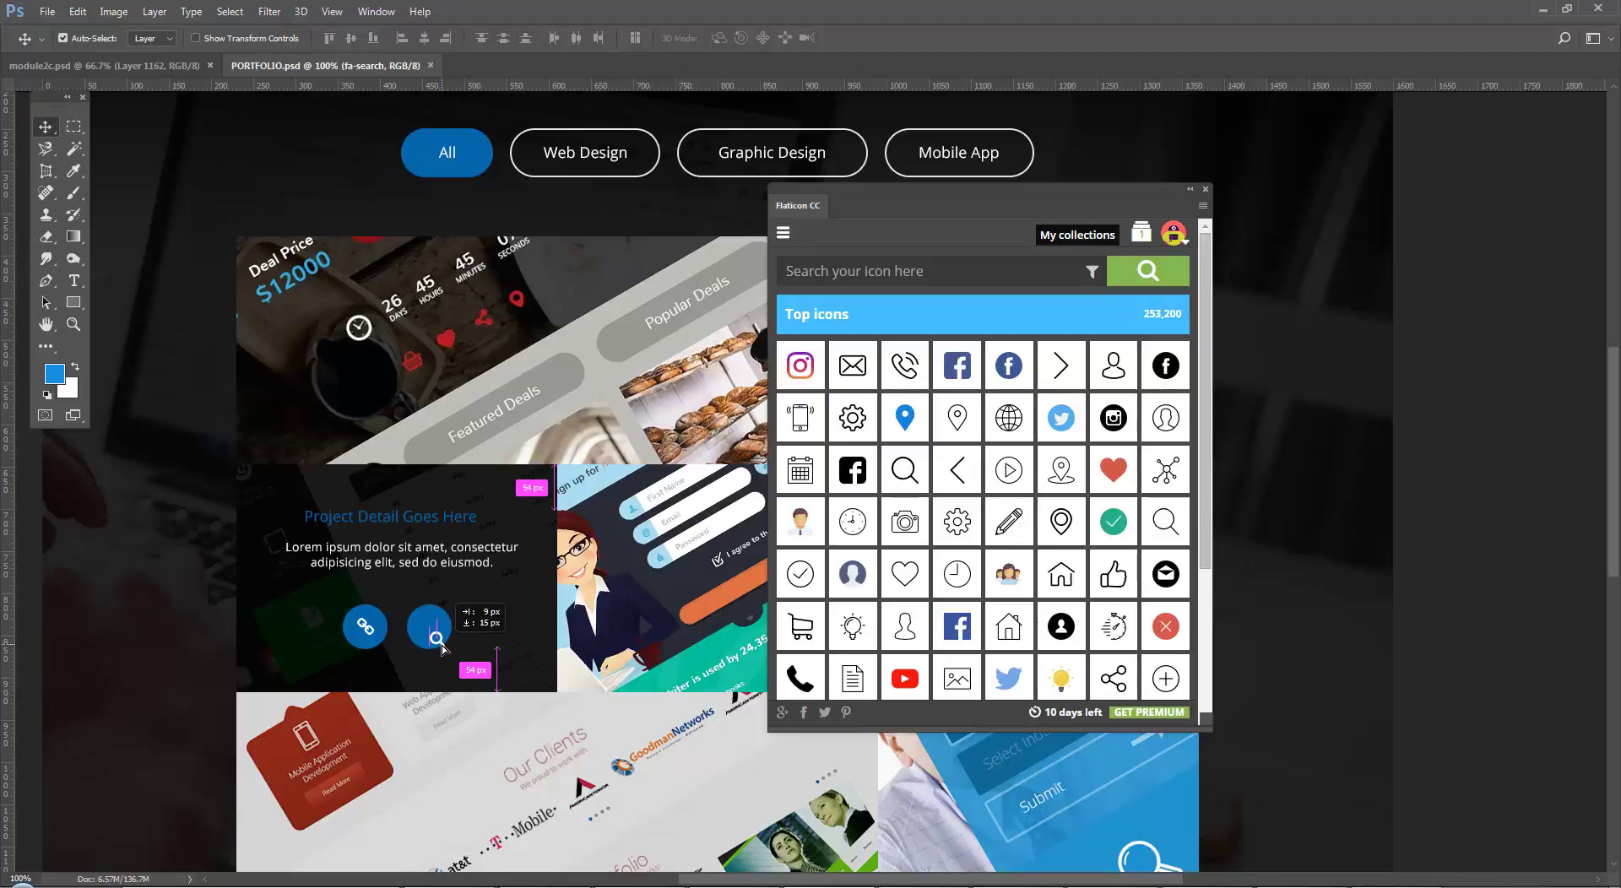
left_click_drag(557, 640, 601, 656)
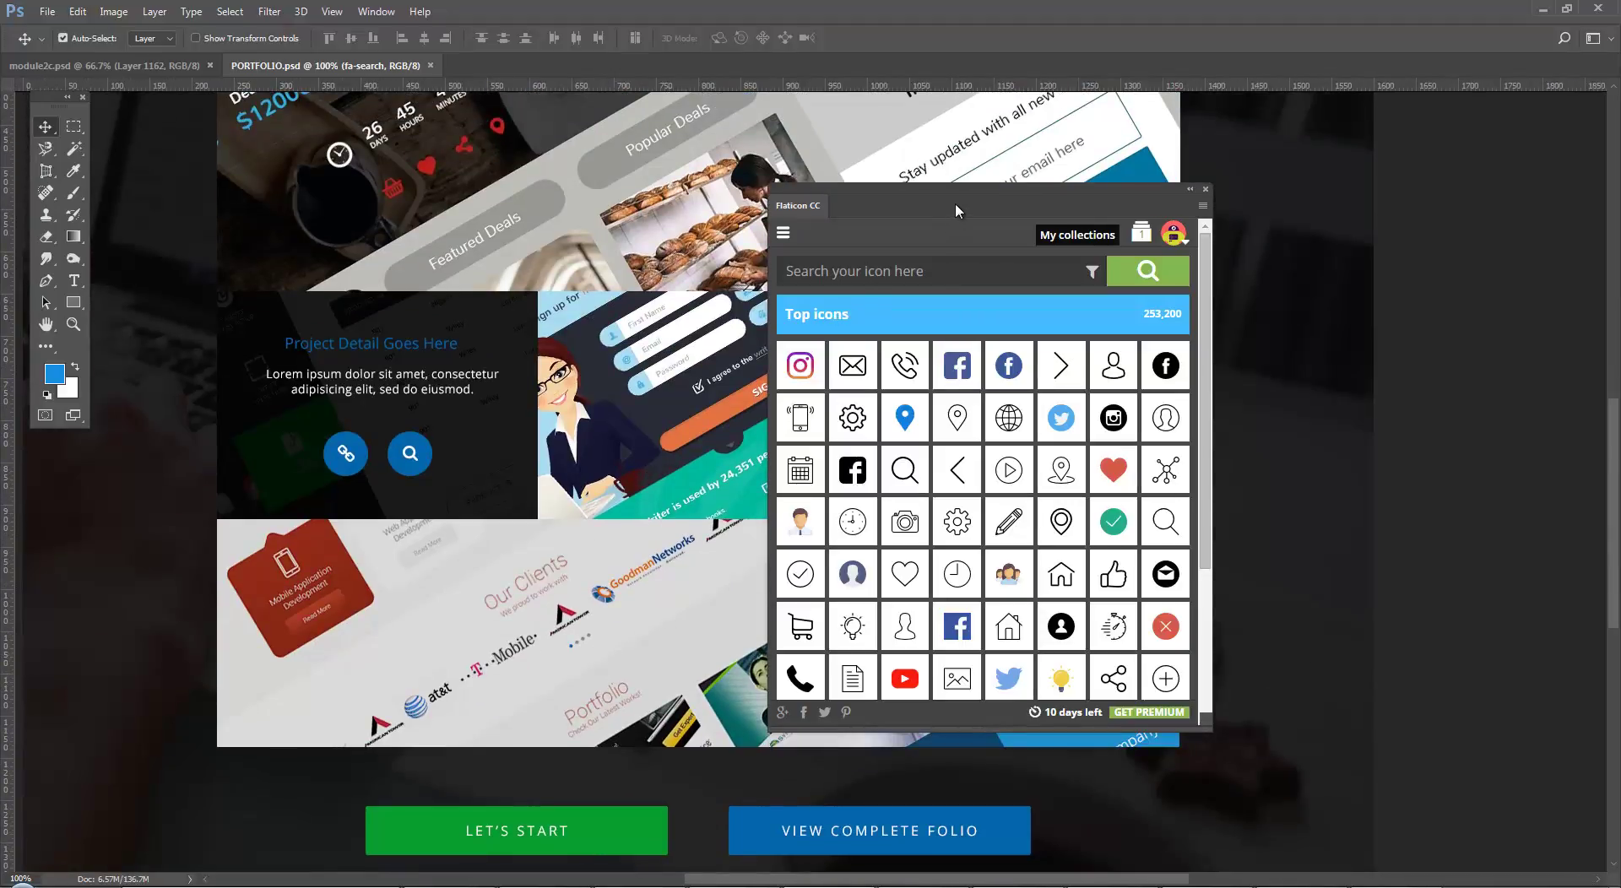
left_click_drag(959, 195, 1298, 181)
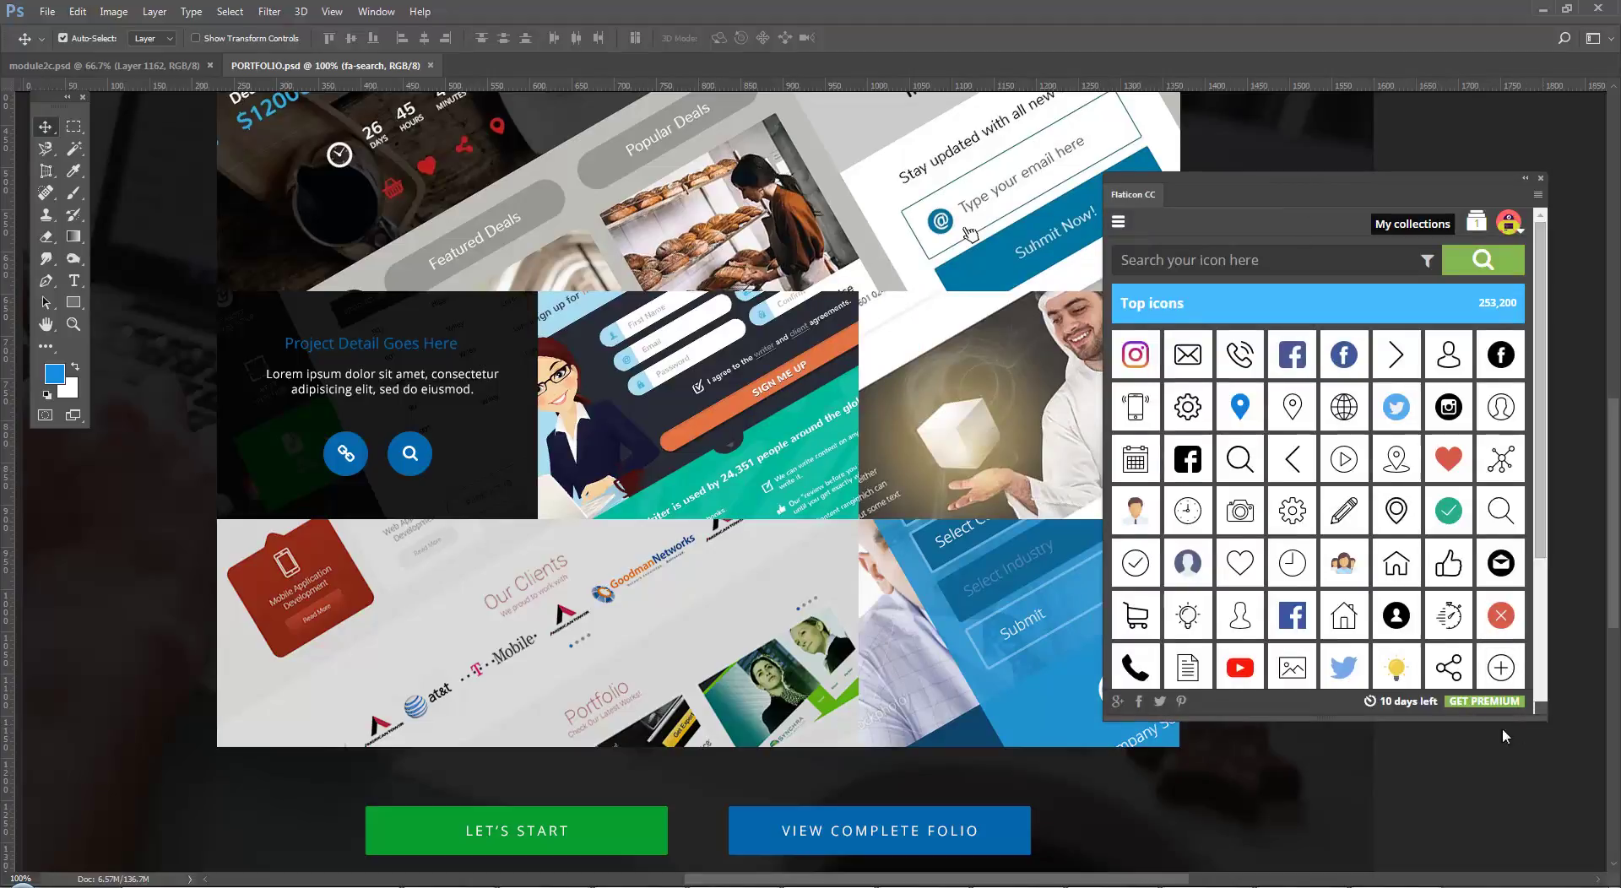
left_click_drag(1506, 736, 1459, 749)
left_click_drag(1144, 176, 1131, 174)
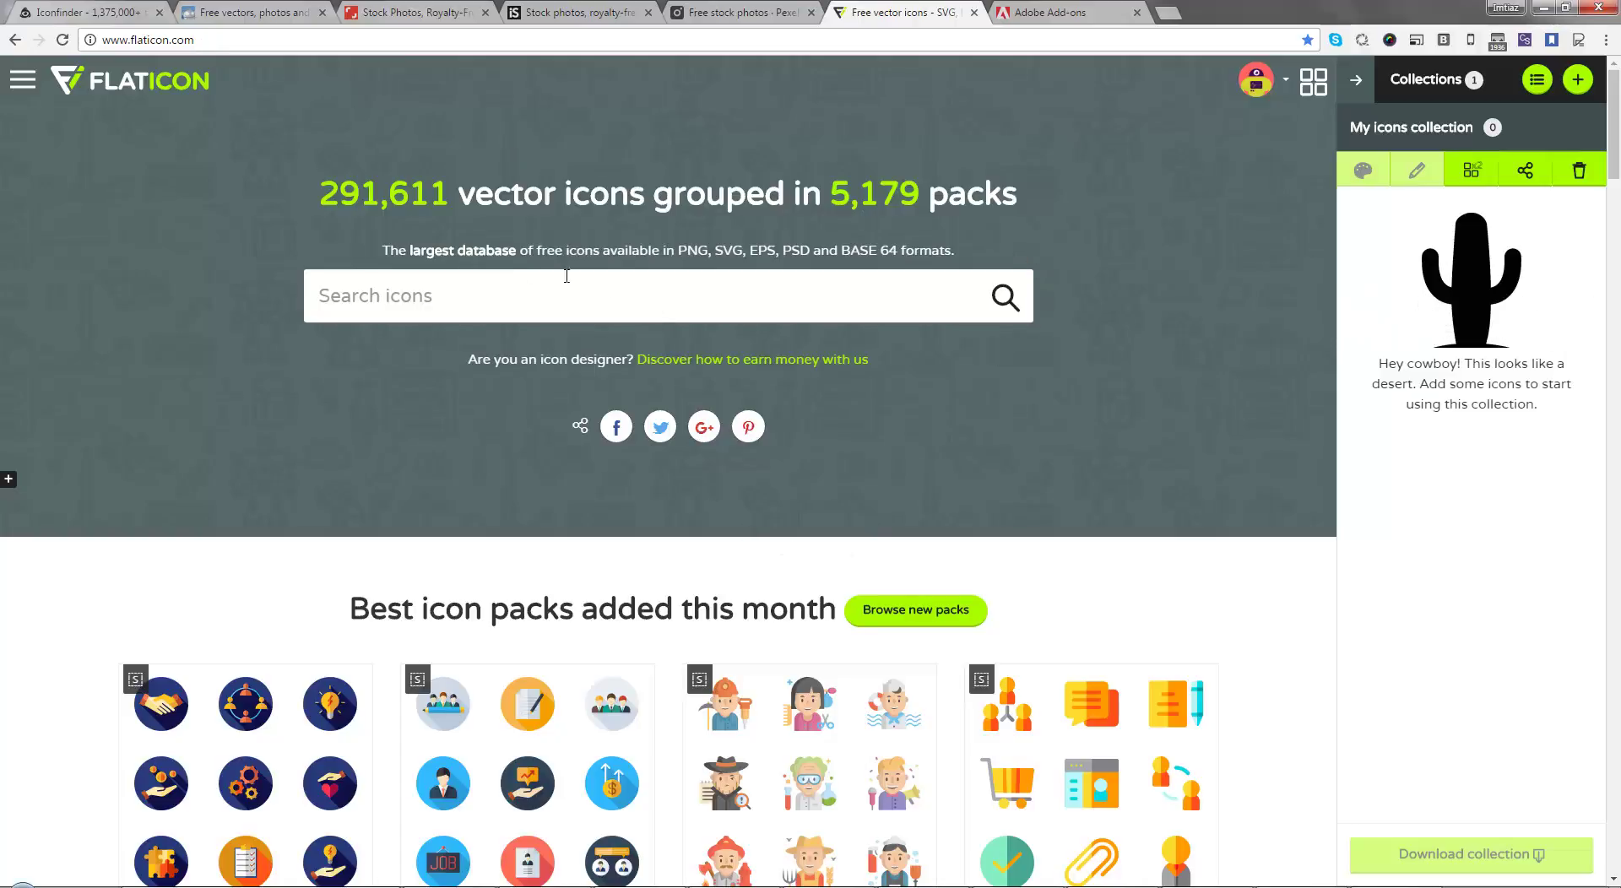
Step: Switch to the Flaticon website in the browser and search for "home" icons
left_click(493, 285)
type("home")
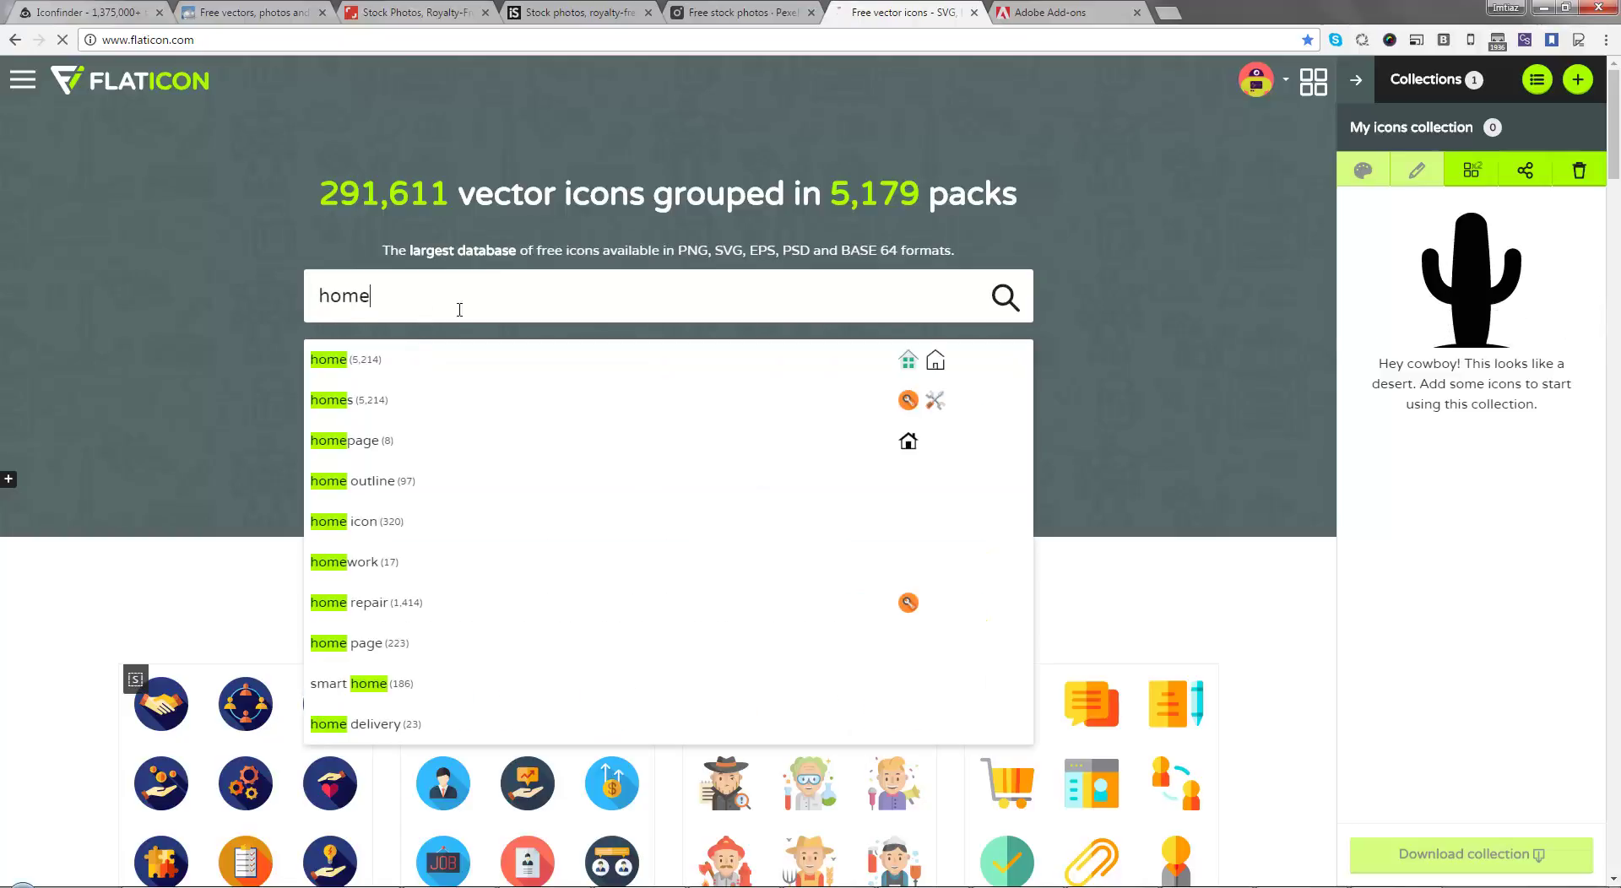
left_click(333, 362)
Step: View the Plumbing elements pack and its premium download page, and return to the home icon results
left_click(409, 360)
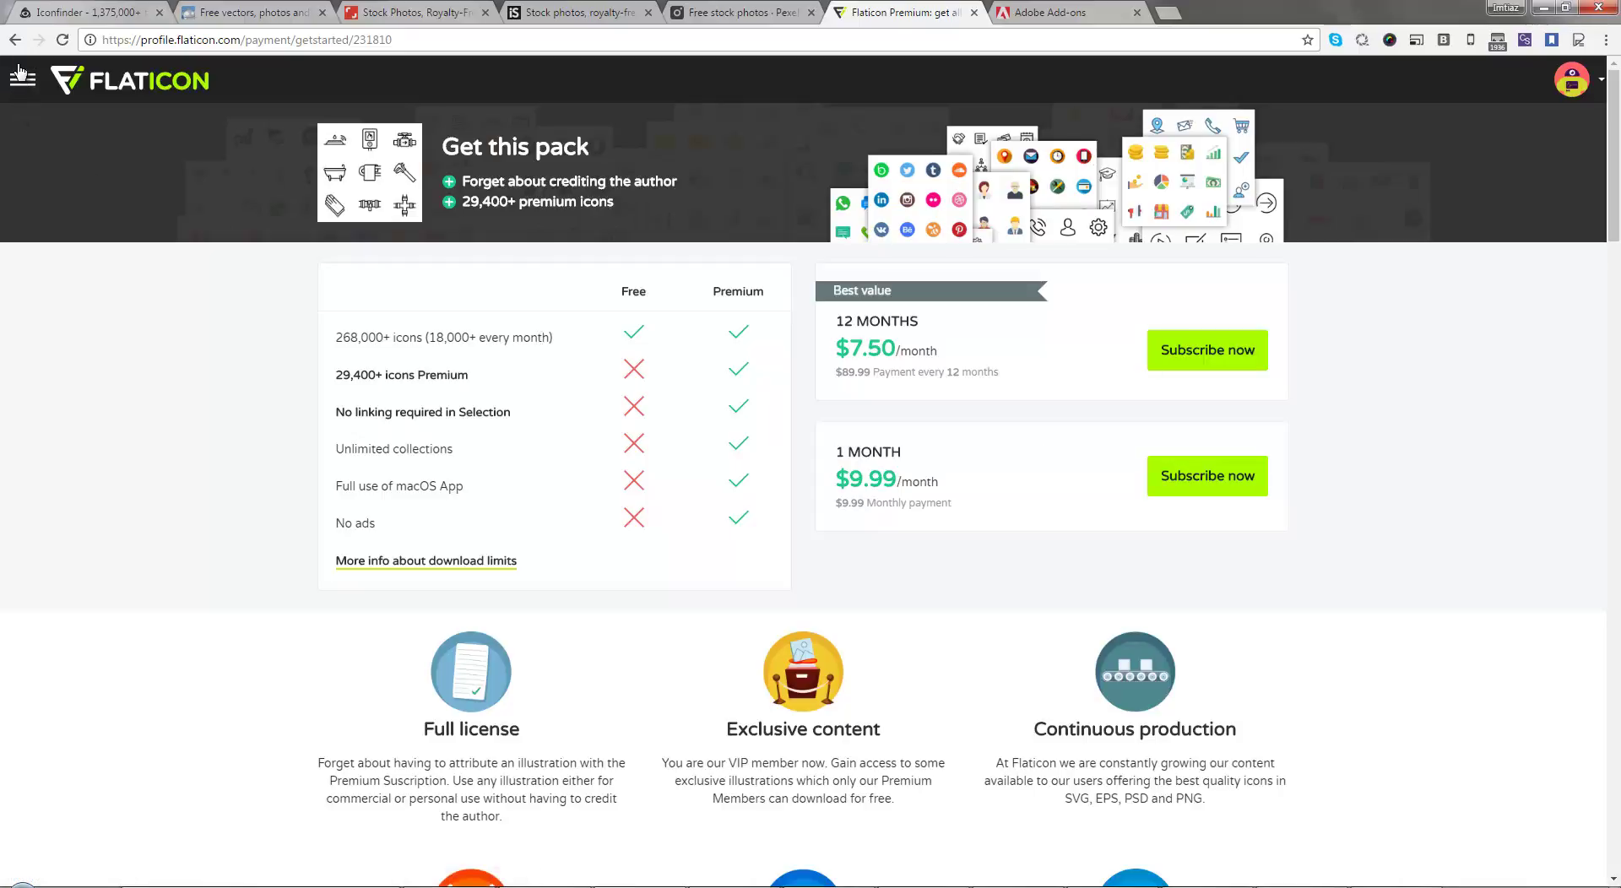
left_click(15, 39)
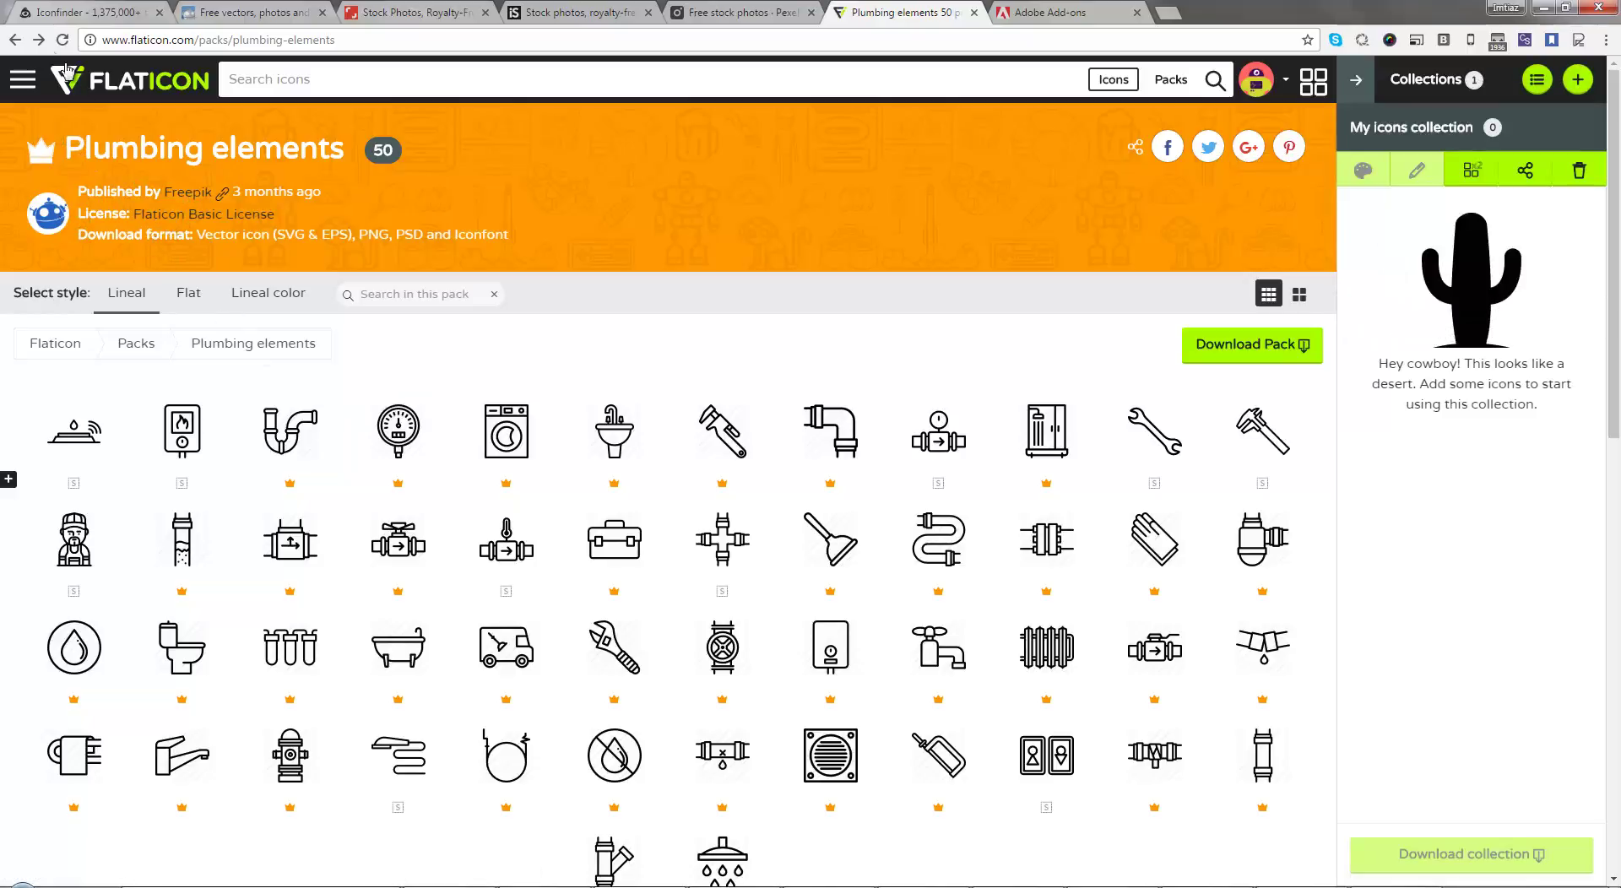
left_click(15, 39)
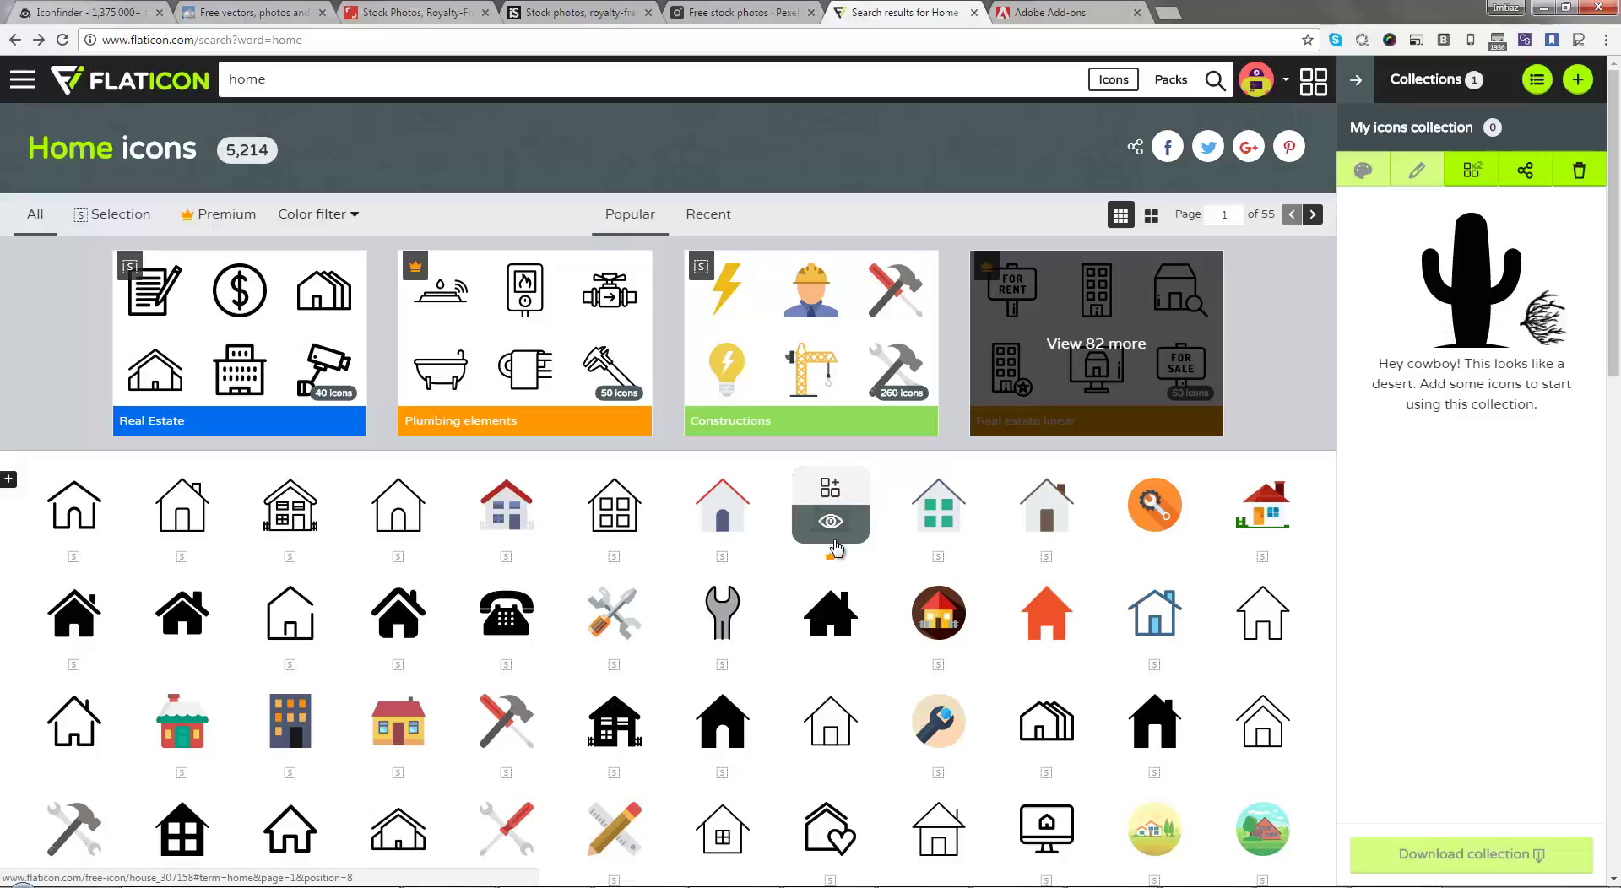
Step: Add the outlined house with the four-pane window and the grey wrench icon to the icons collection
scroll(760, 540, "down", 3)
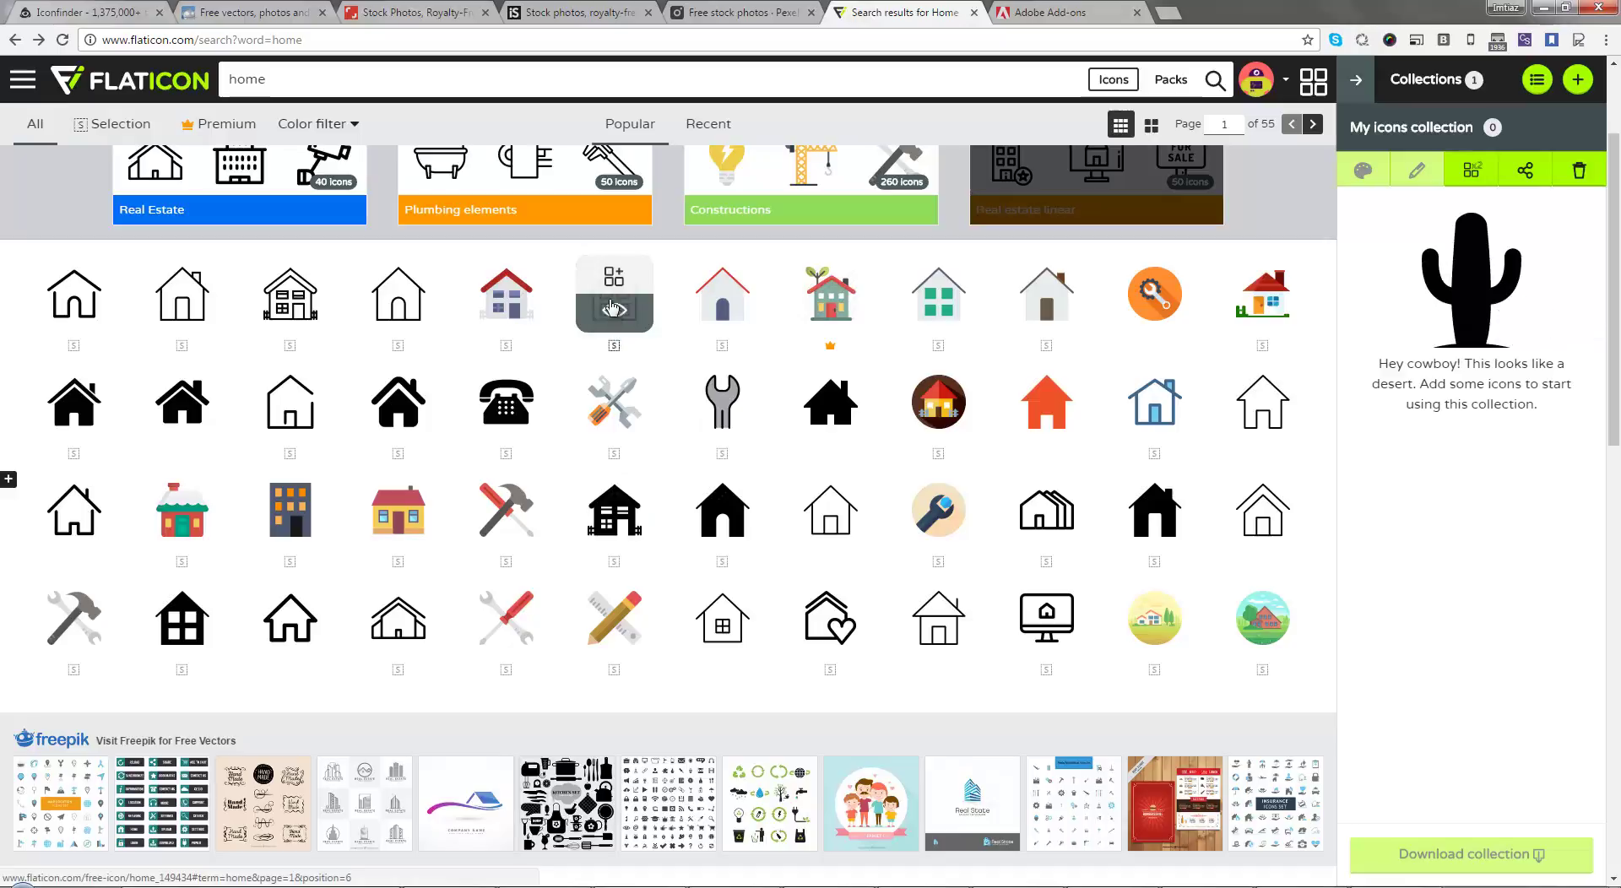
left_click(614, 281)
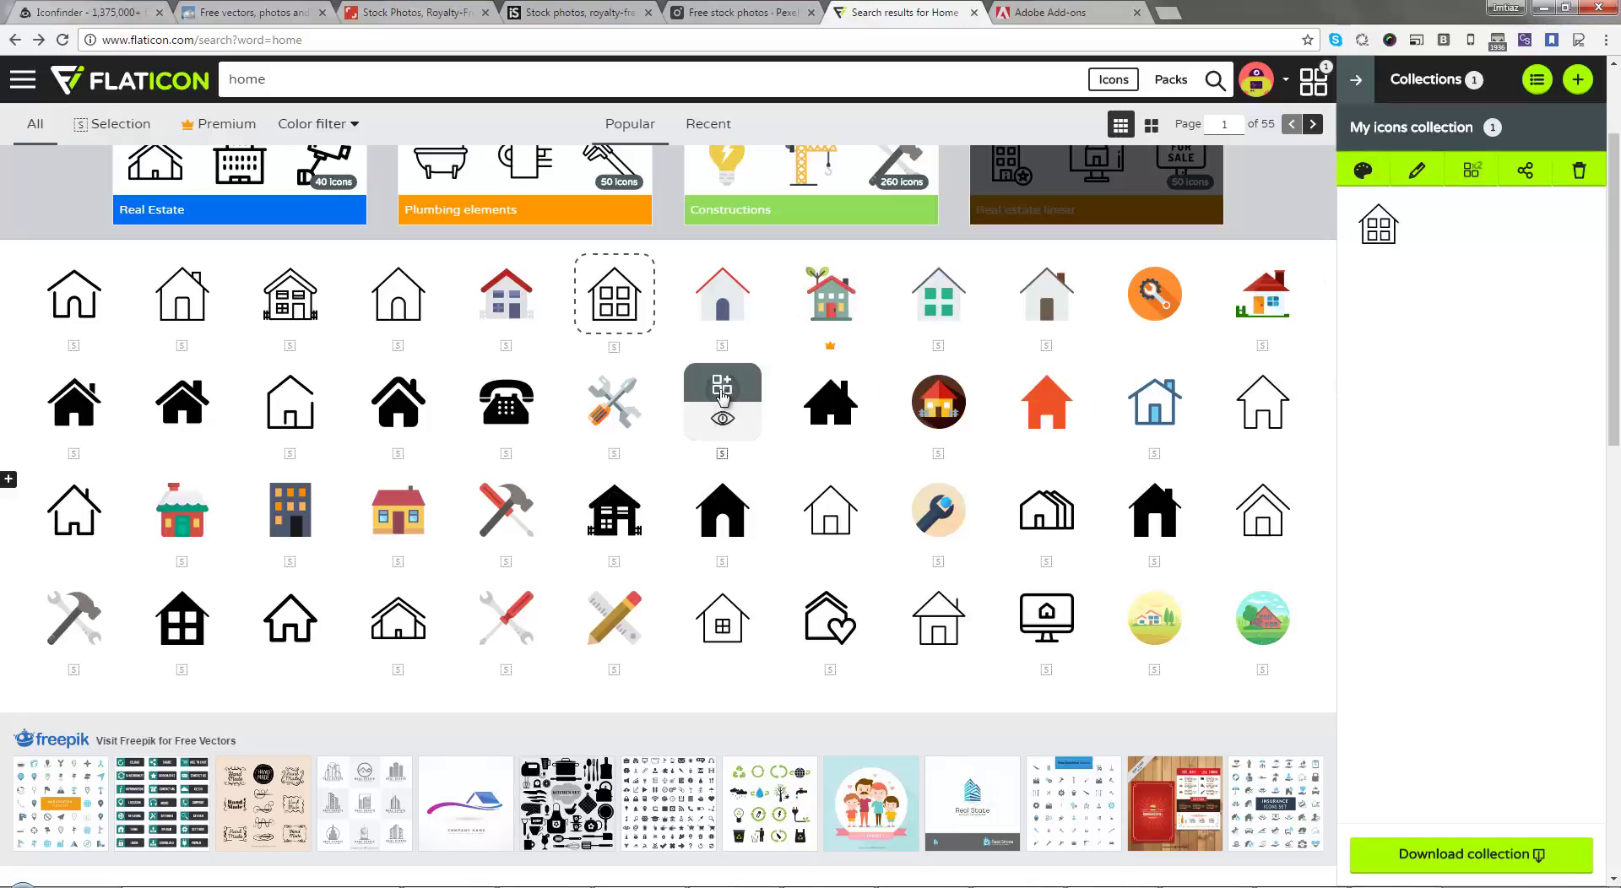
left_click(722, 392)
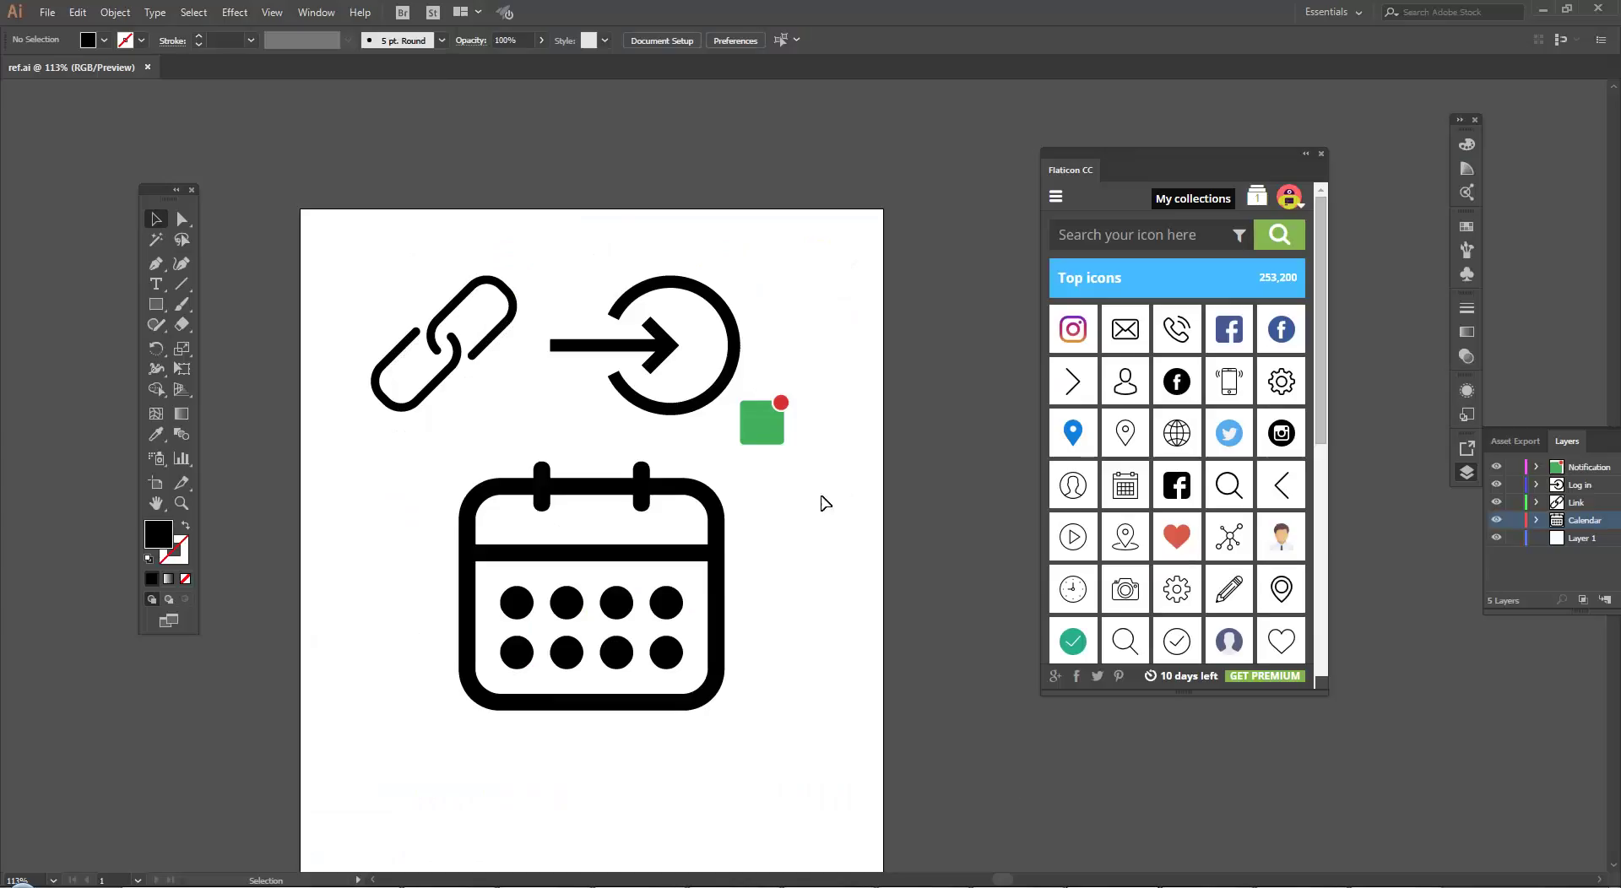
Step: Switch to Illustrator and copy the calendar icon group in ref.ai
left_click(711, 539)
left_click(77, 12)
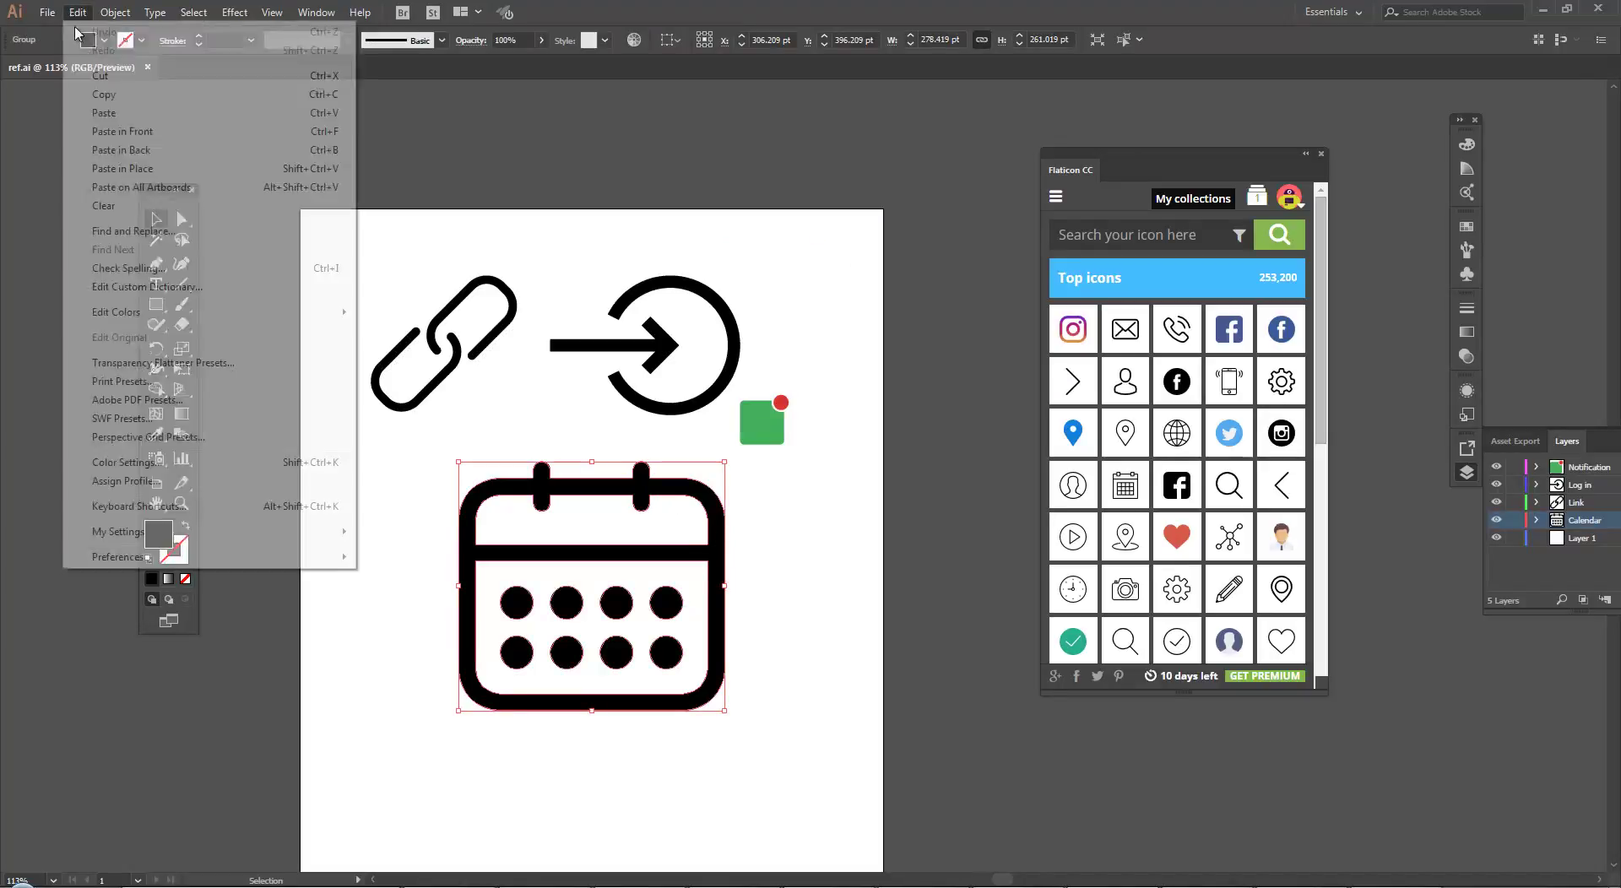
left_click(103, 93)
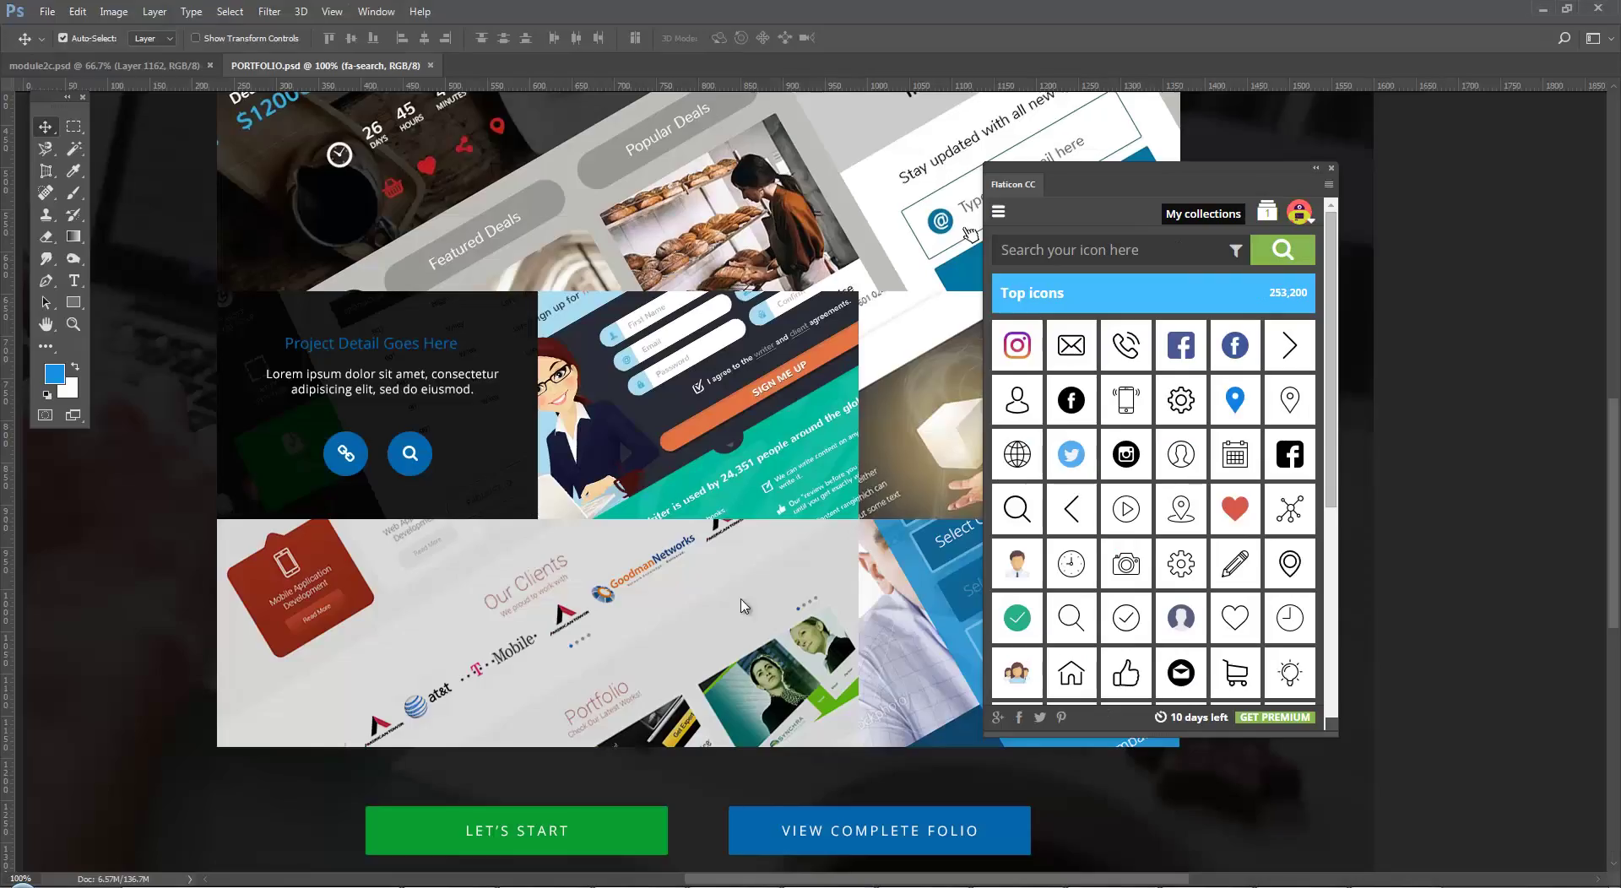
Step: Switch to Photoshop and paste the calendar icon into PORTFOLIO.psd as a Shape Layer
key("alt+Tab")
left_click(77, 12)
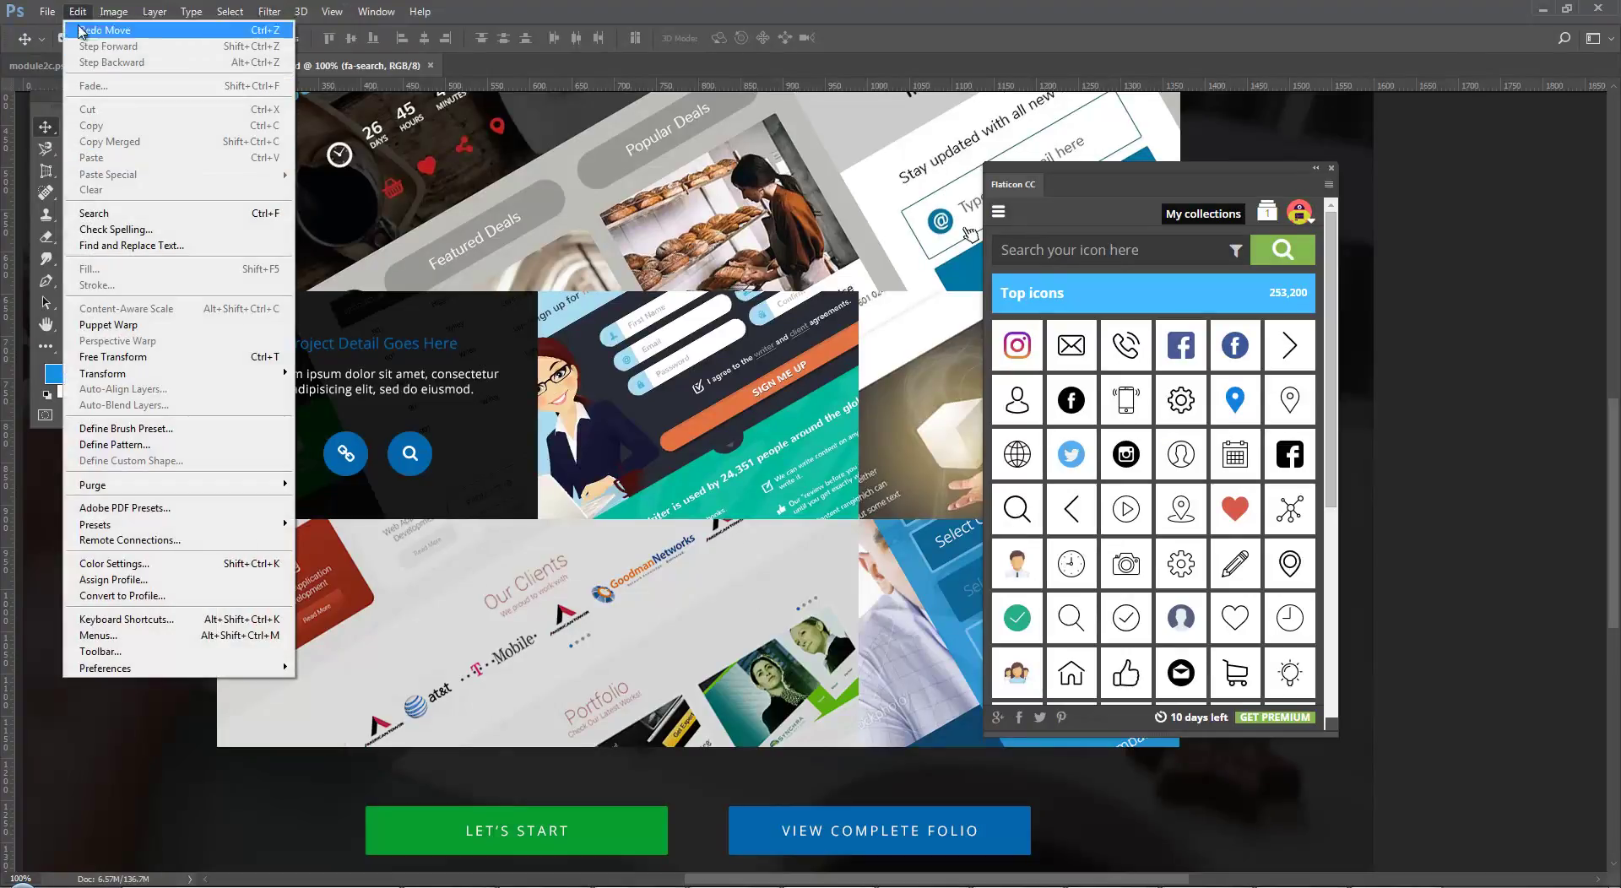
left_click(77, 8)
left_click(77, 10)
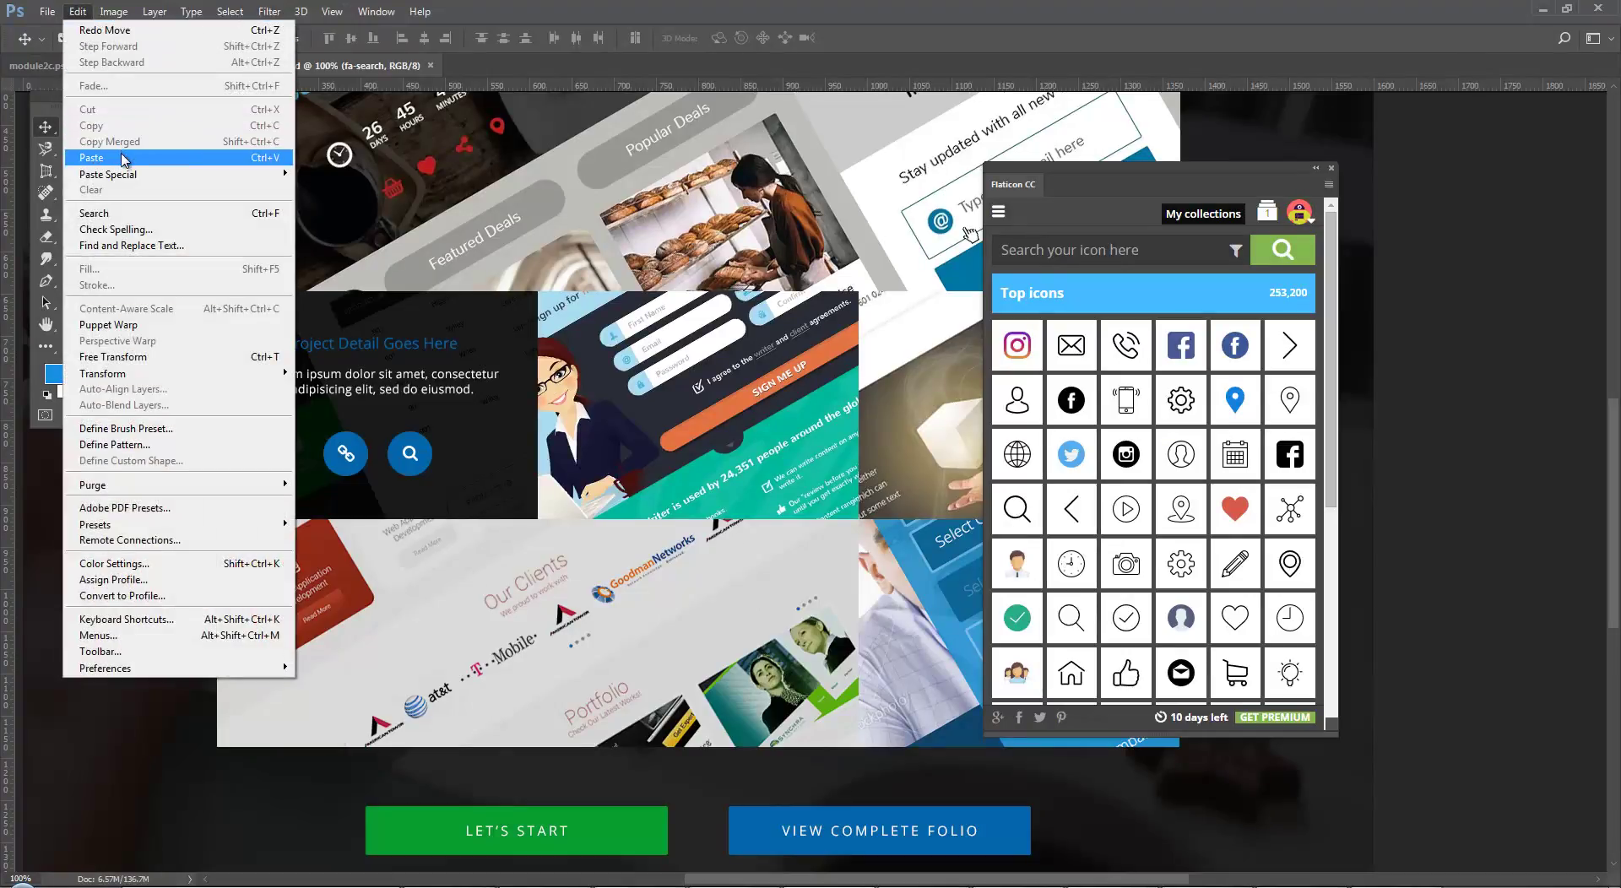
left_click(127, 155)
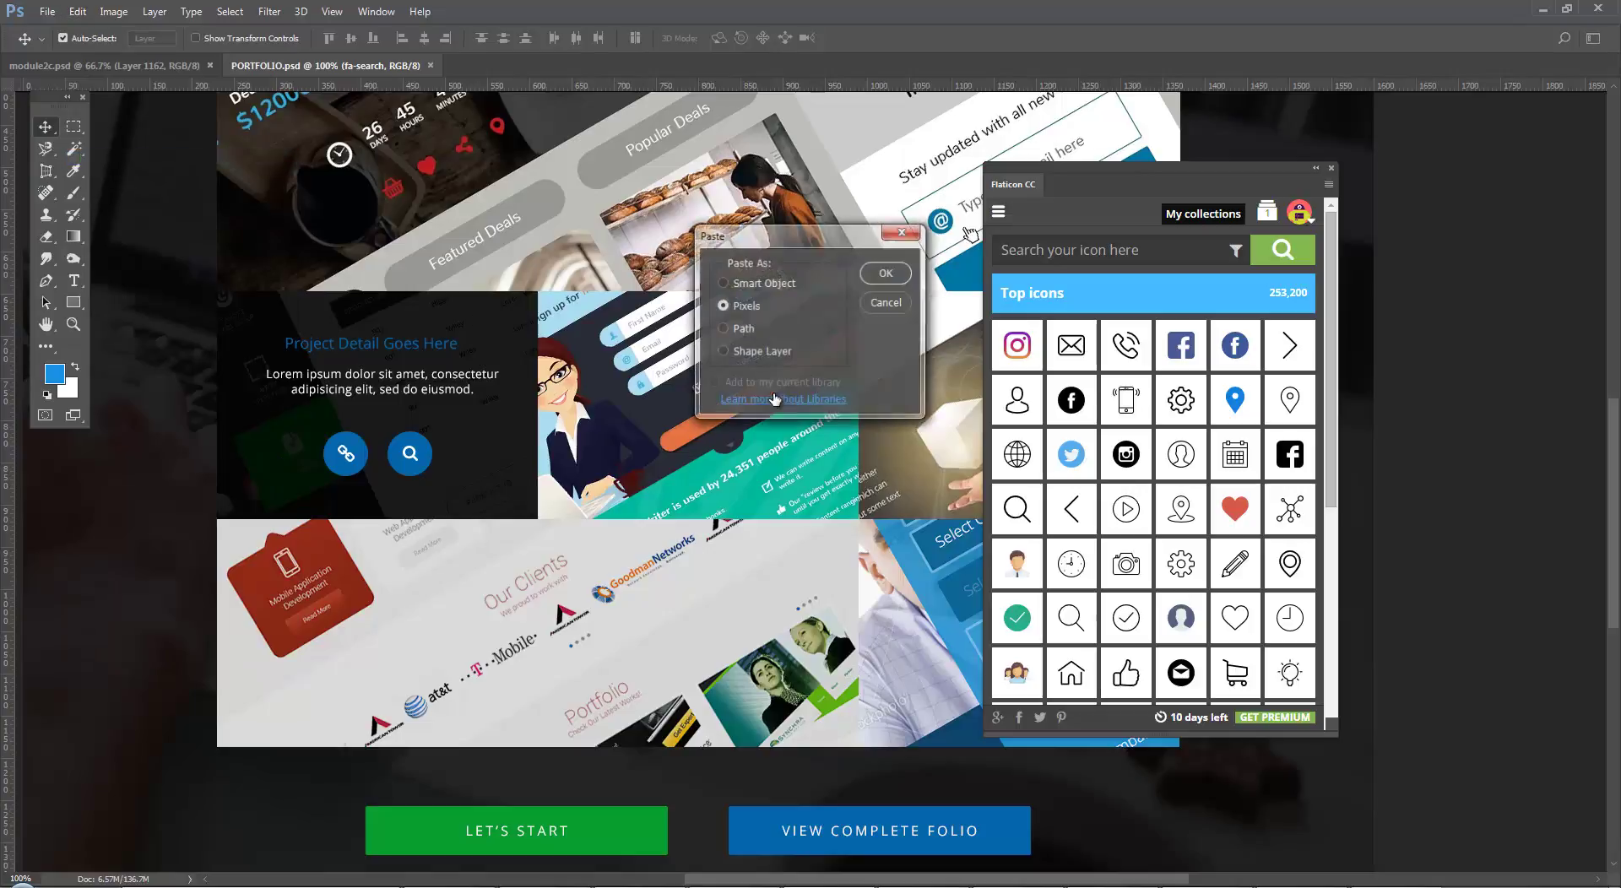
left_click(740, 358)
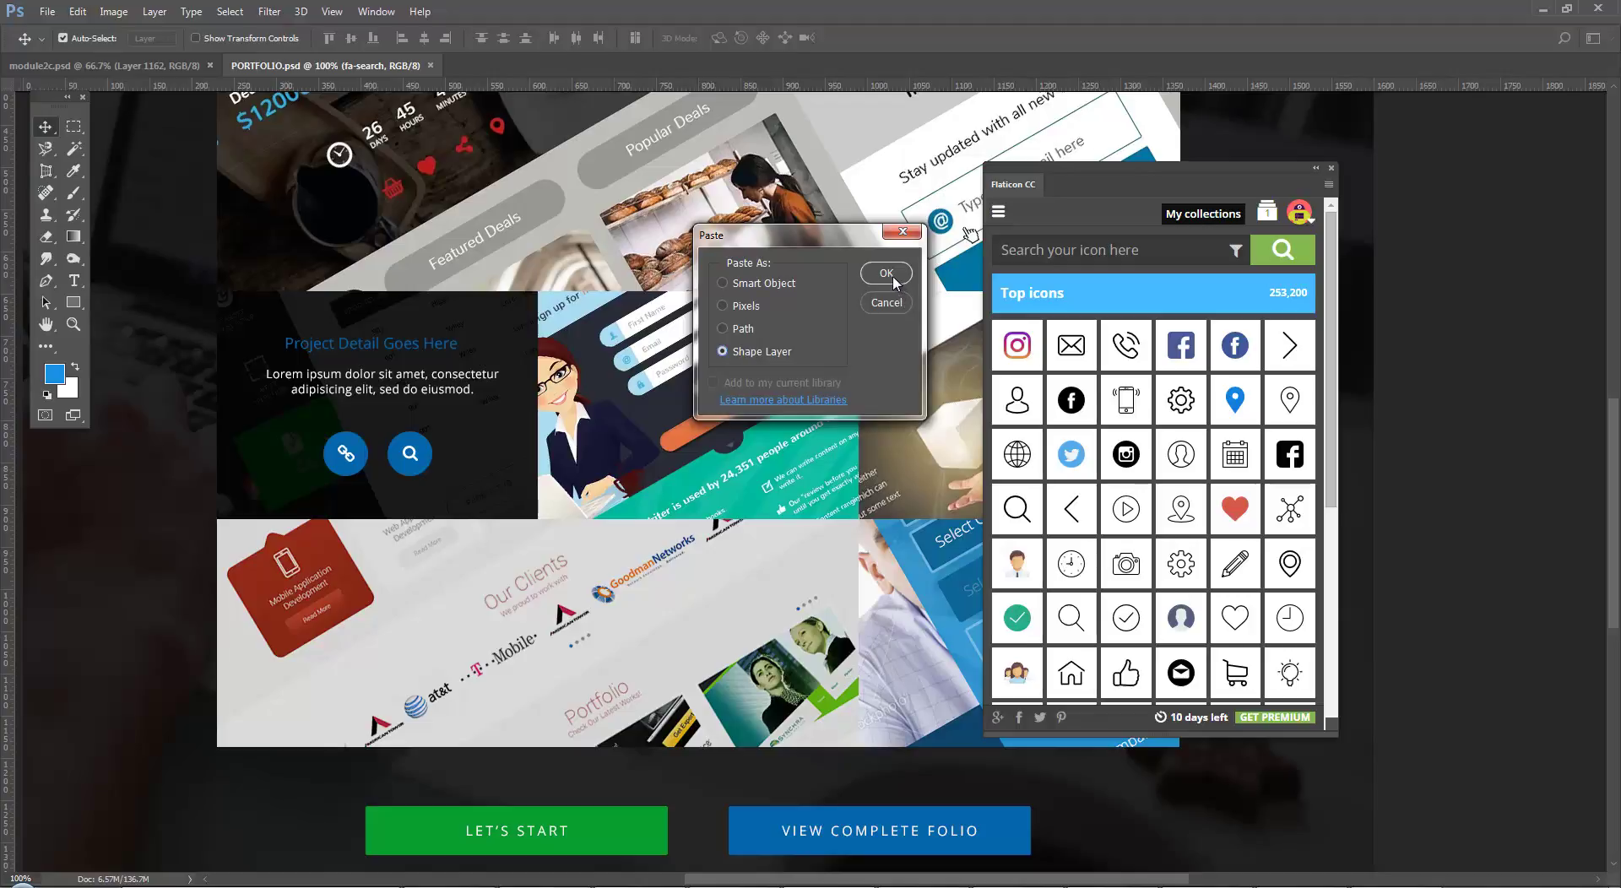
left_click(762, 288)
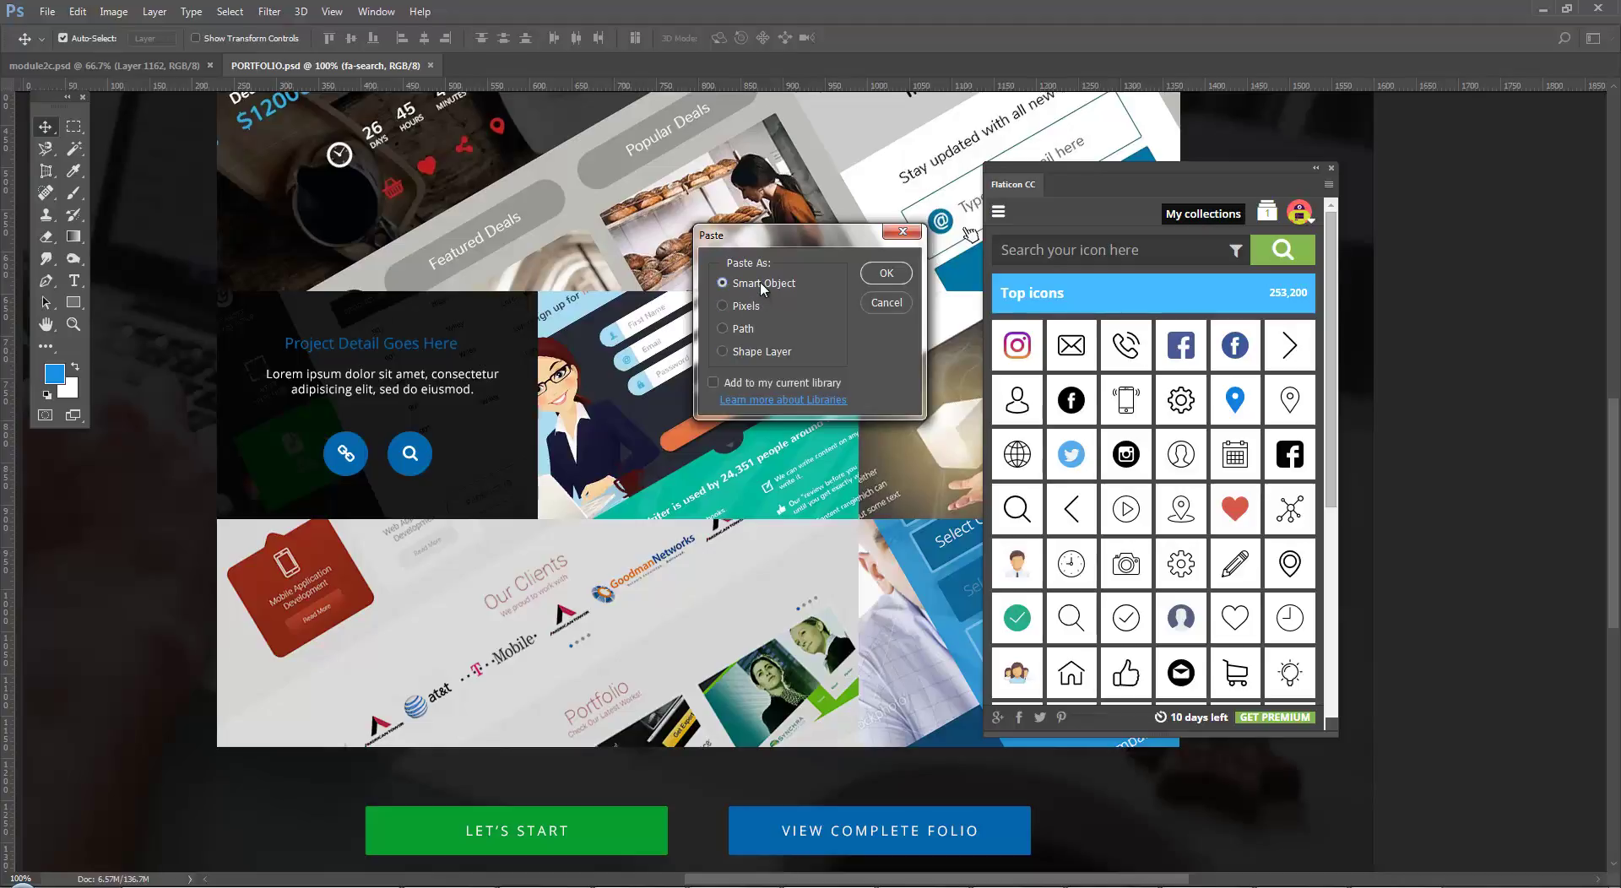
left_click(762, 353)
left_click(883, 274)
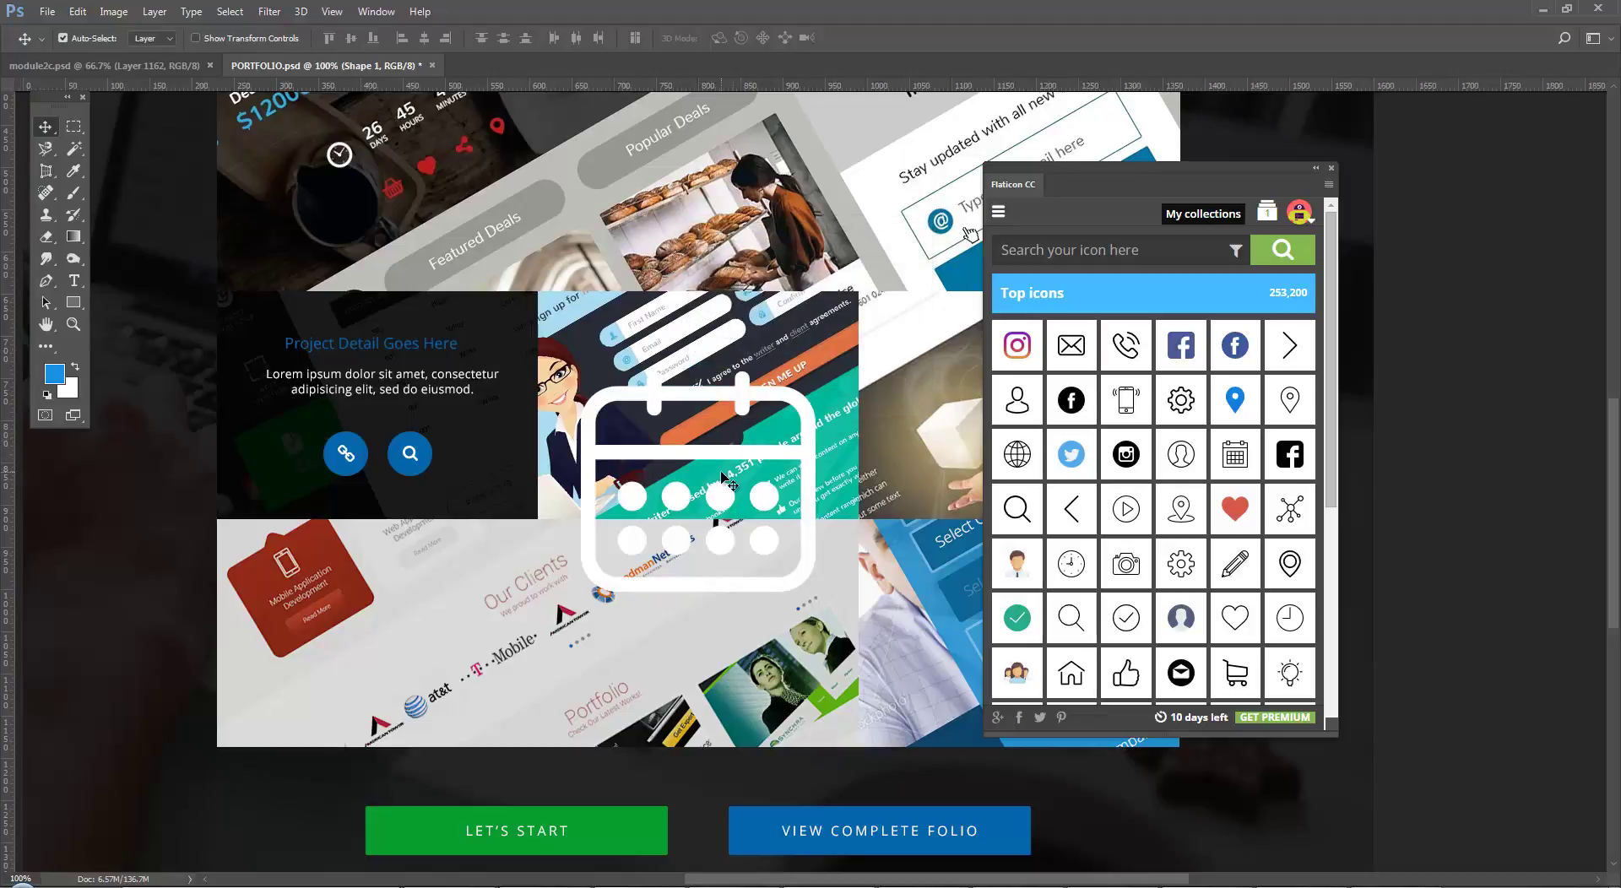
Step: Fill the pasted calendar shape with the blue foreground color and move it over the upper part of the collage
left_click_drag(785, 432, 498, 355)
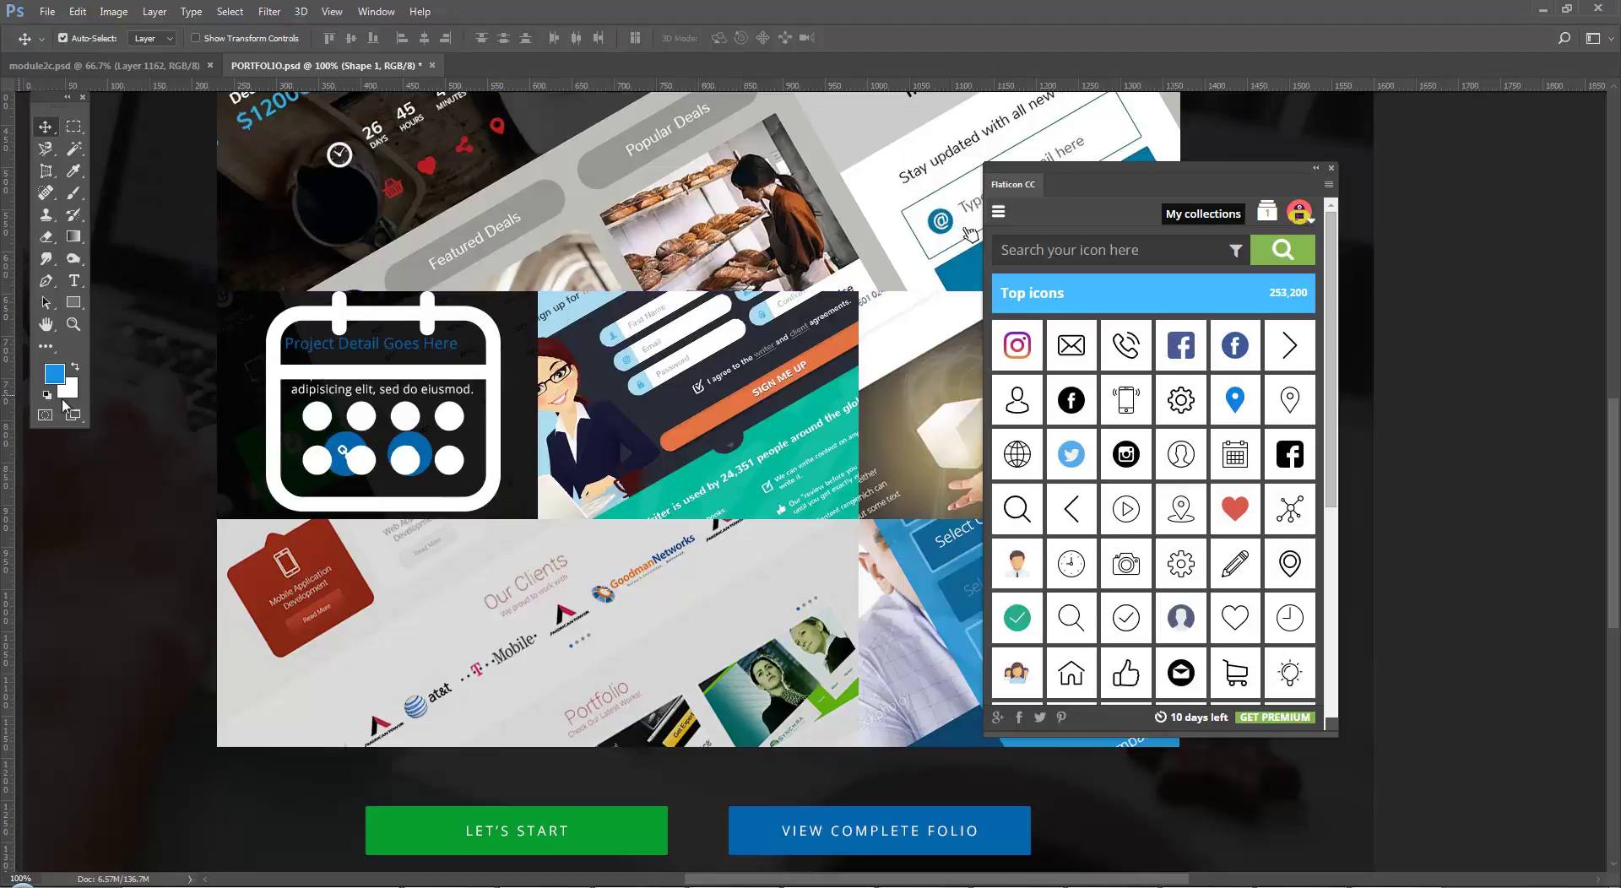
key("alt+BackSpace")
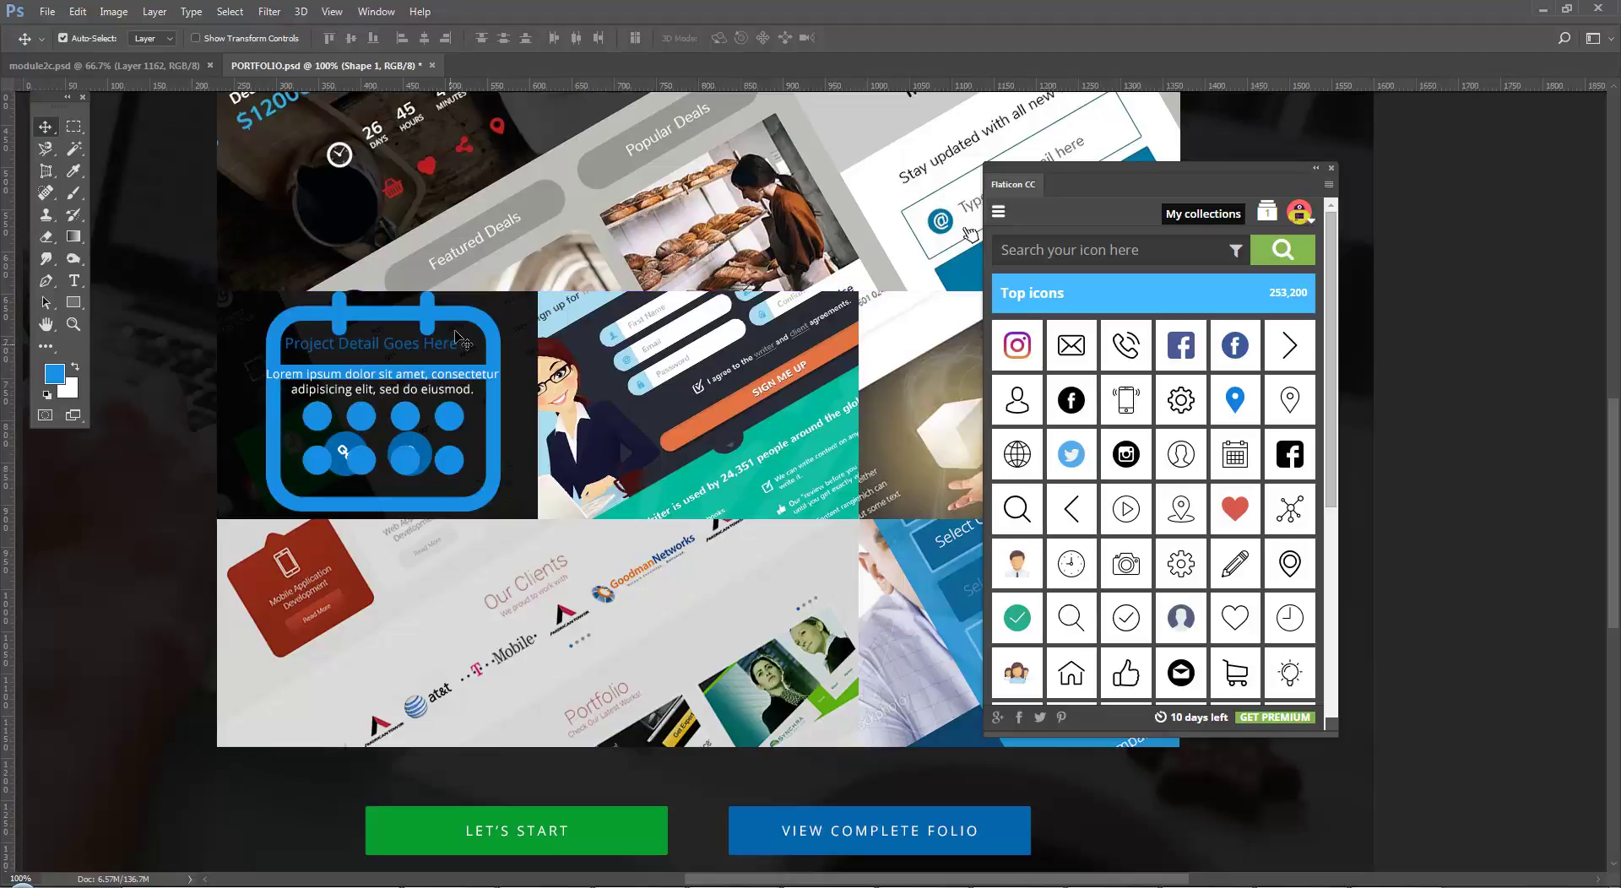
left_click_drag(470, 330, 657, 179)
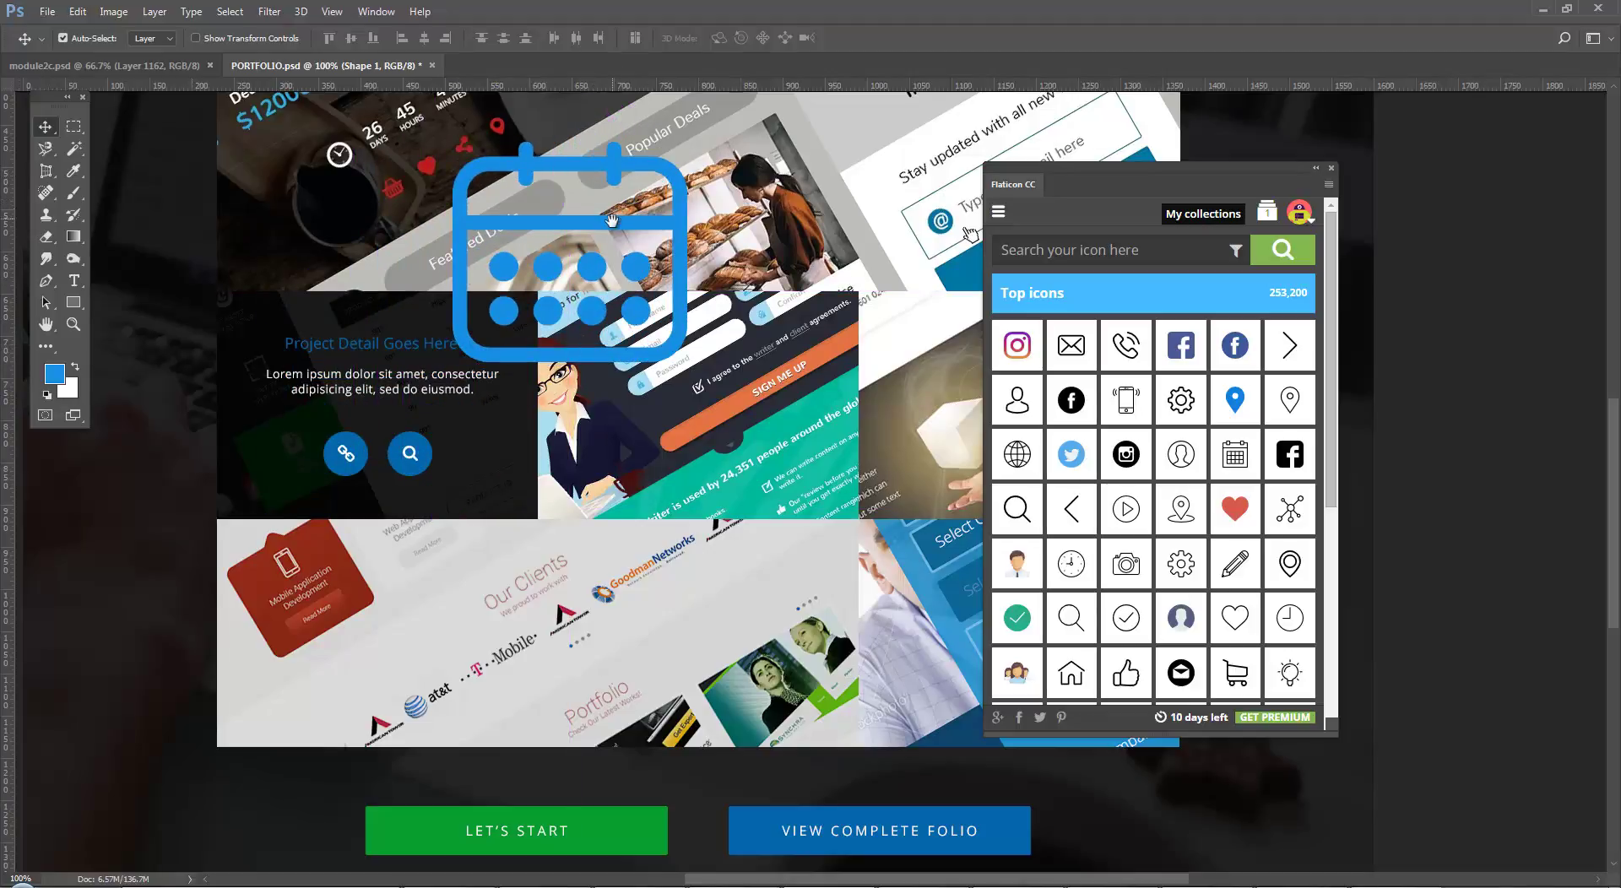
Step: Delete the first two dots in the upper row of the blue calendar shape using Path Selection
scroll(625, 190, "up", 2)
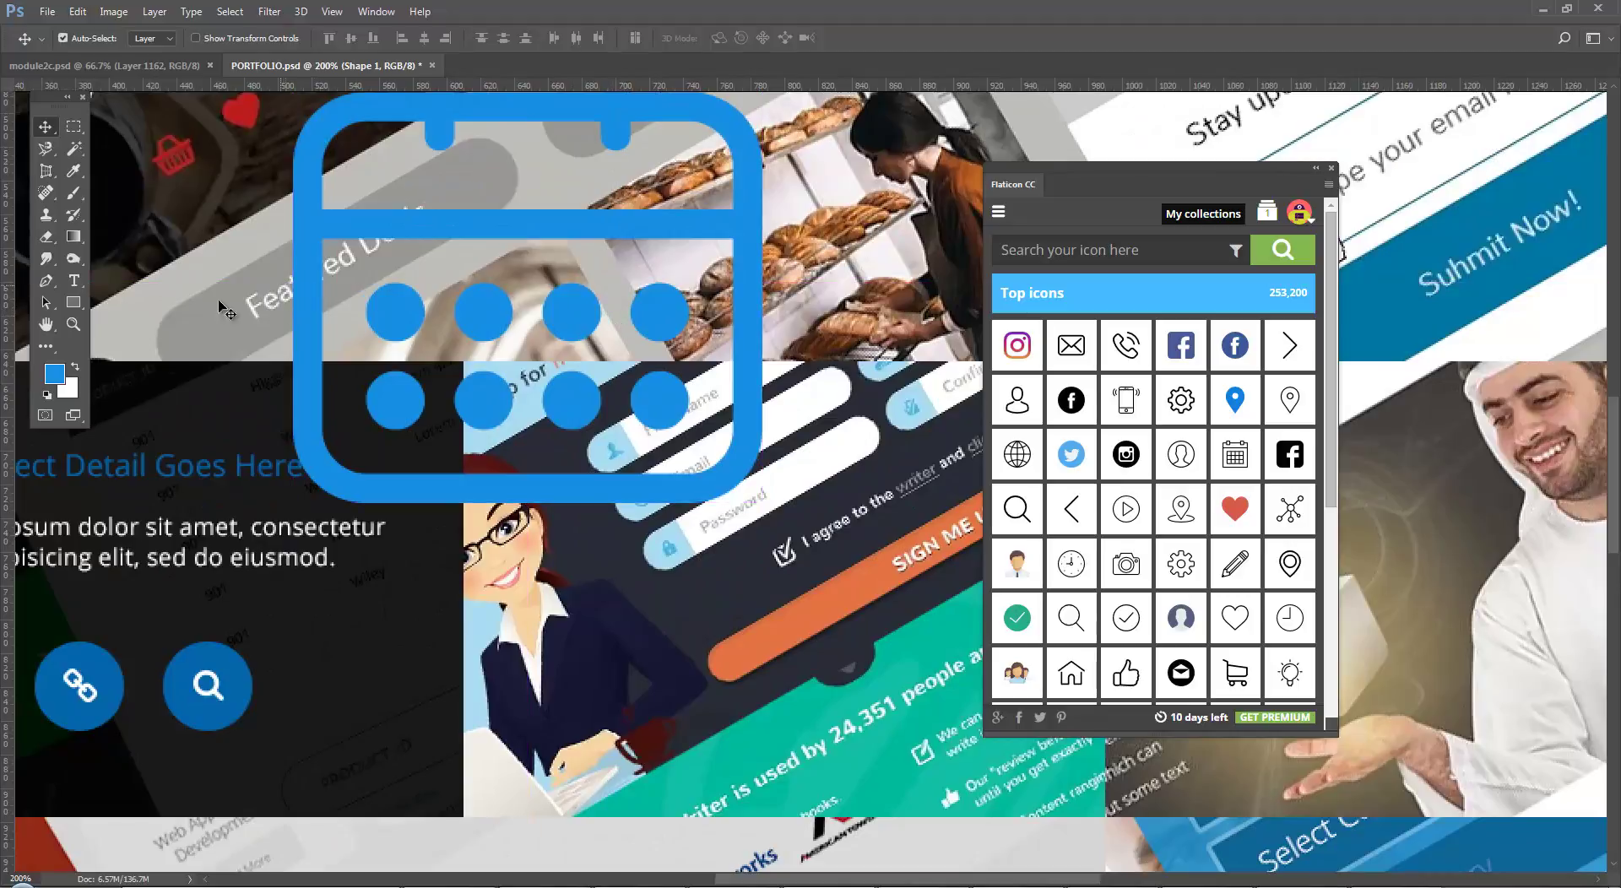
left_click(46, 302)
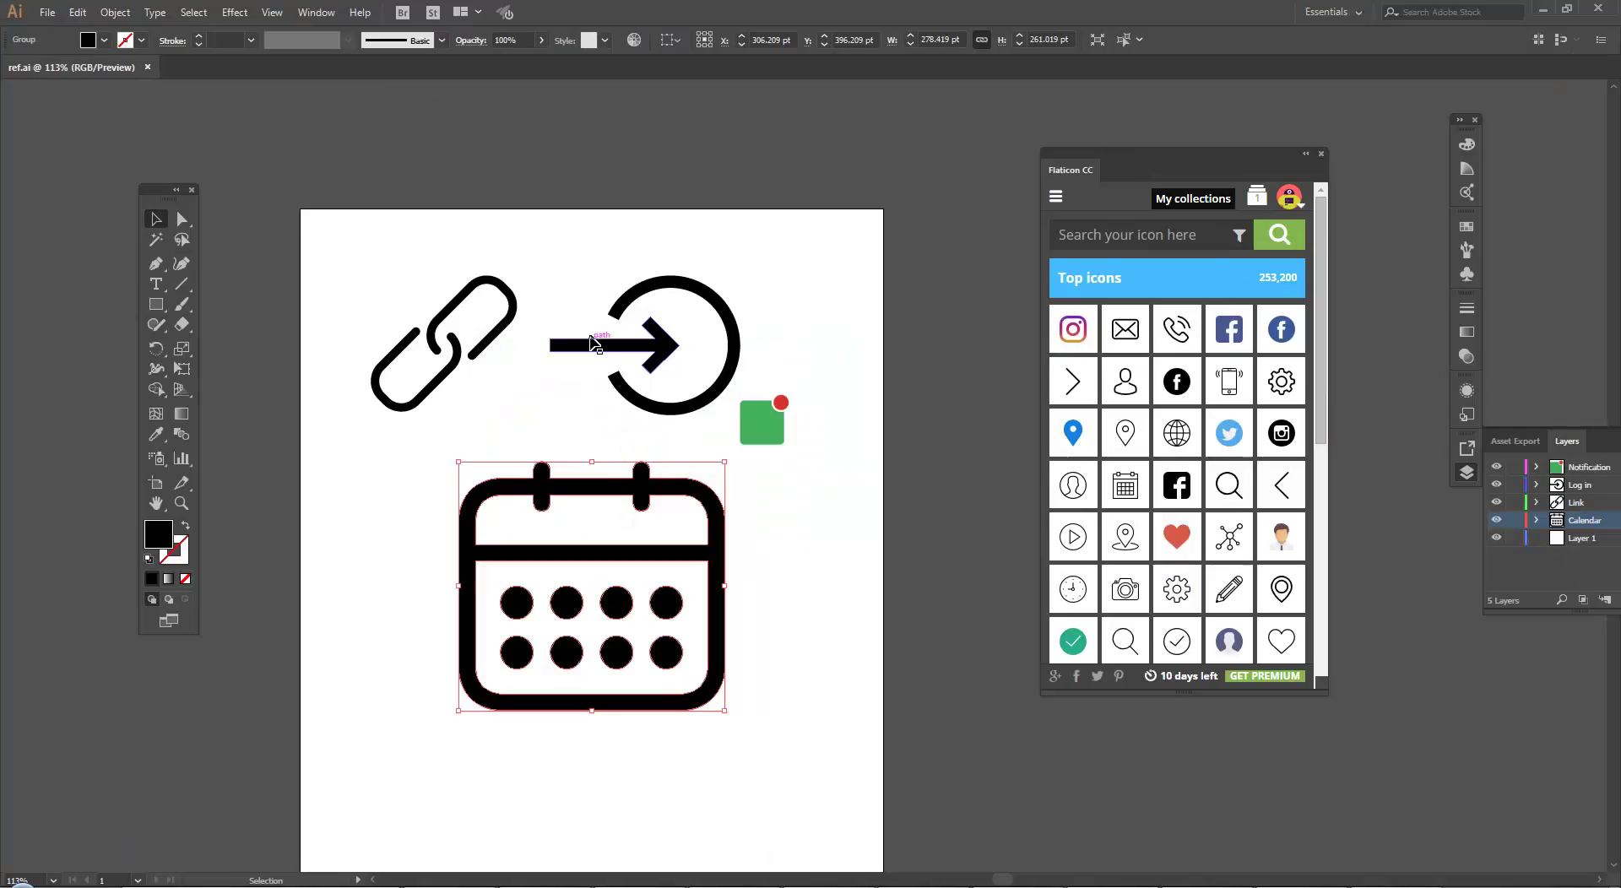
Step: Paste the Illustrator calendar icon again into PORTFOLIO.psd, this time as a Smart Object
key("a")
key("v")
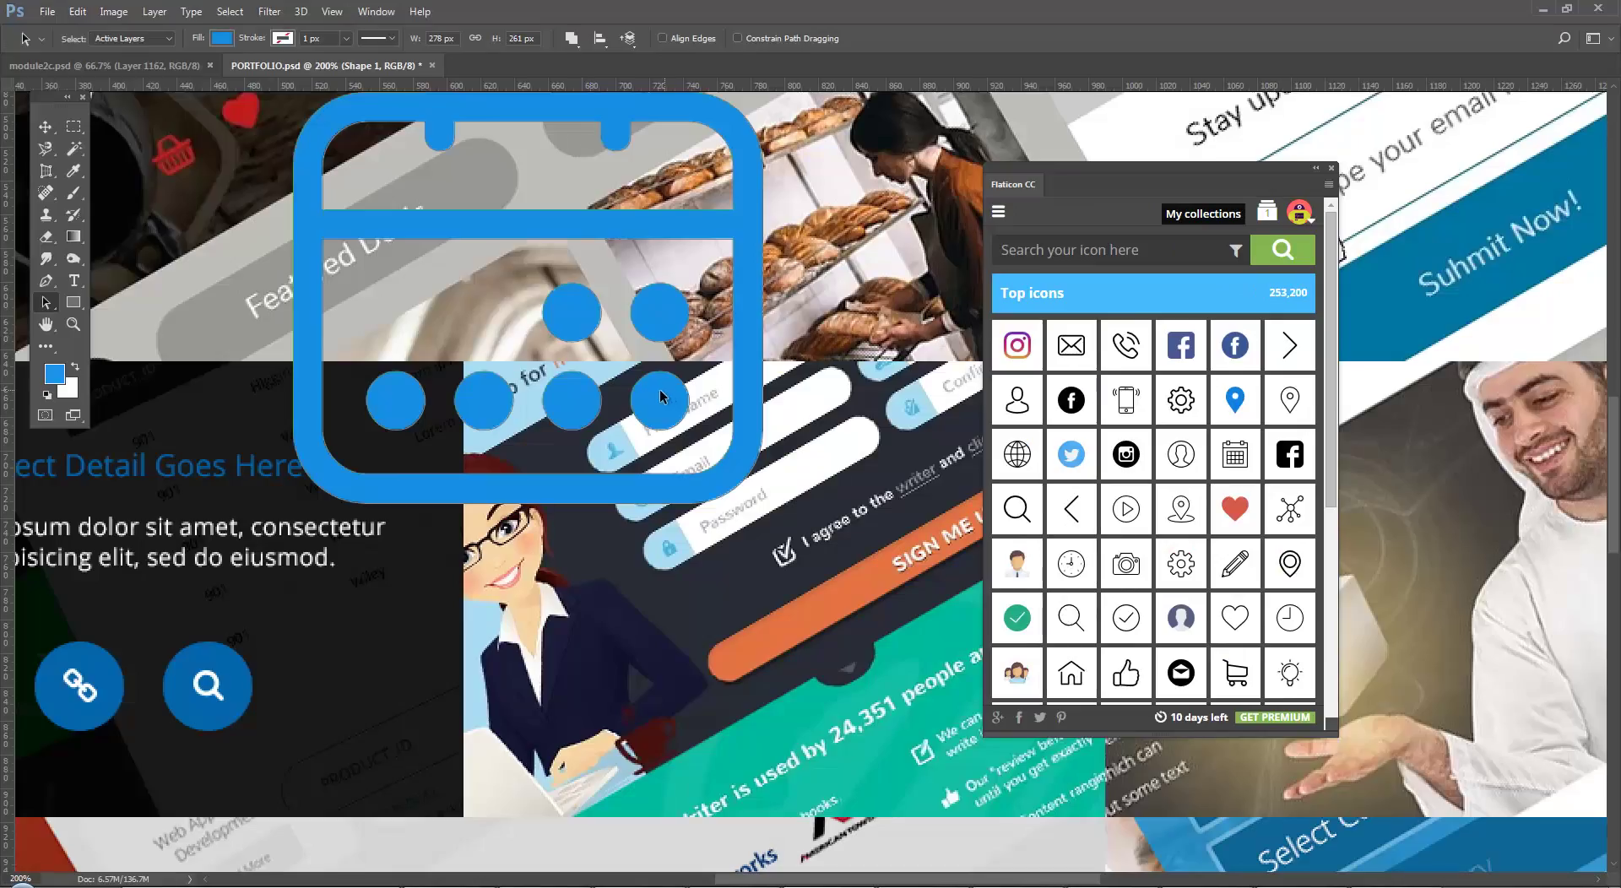
left_click(76, 14)
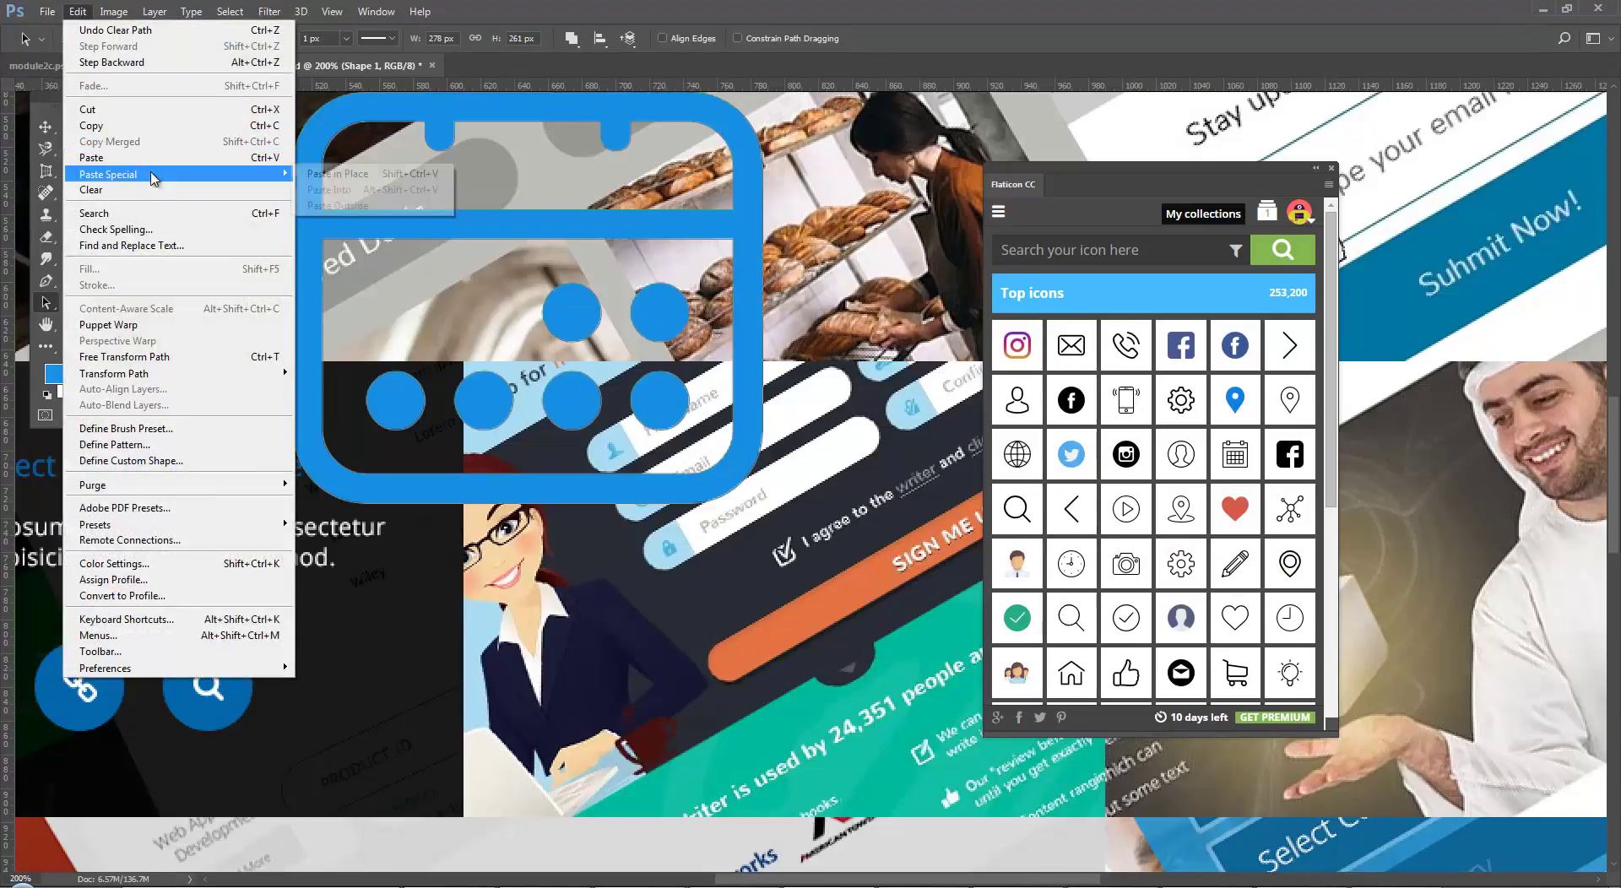
left_click(154, 165)
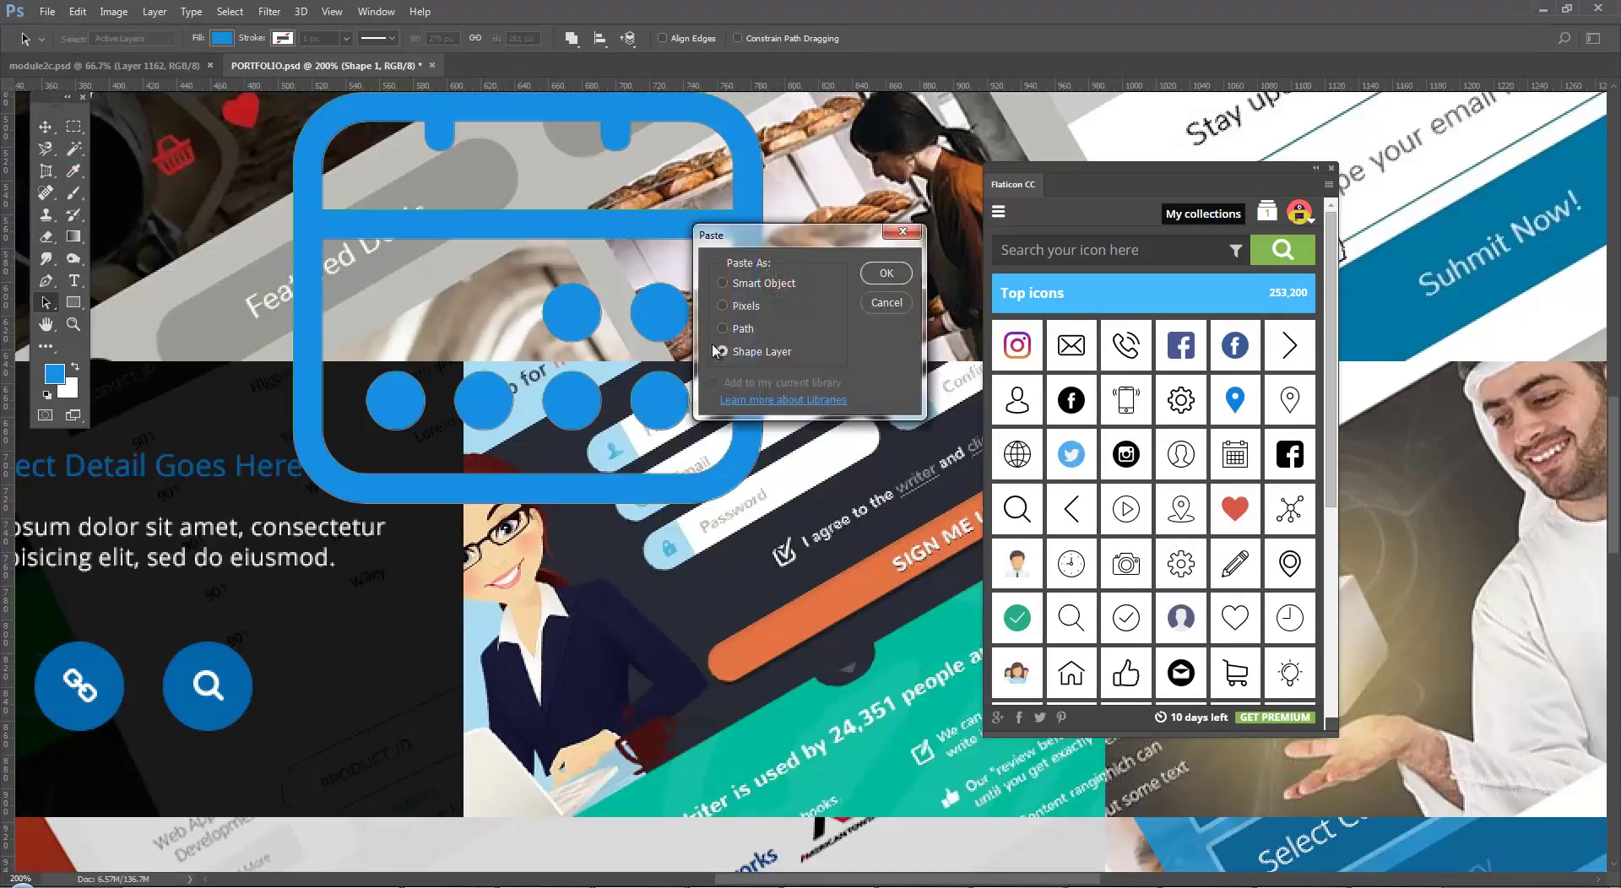
left_click(883, 273)
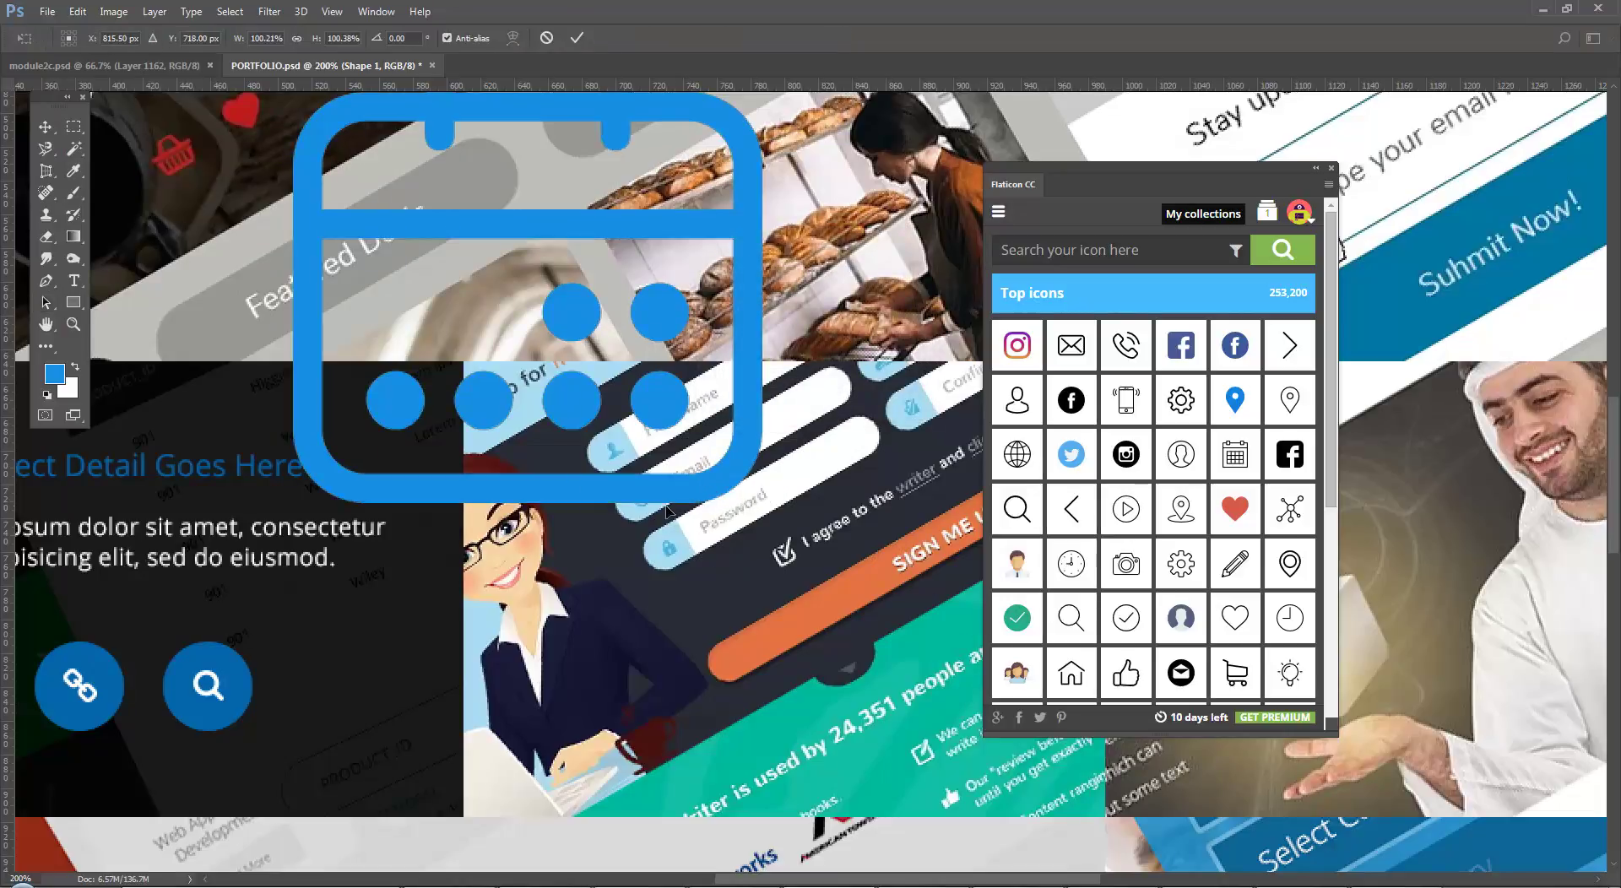
Step: Shift the pasted Smart Object calendar sideways over the collage, enlarge it from its center and commit the transform
left_click_drag(721, 517, 512, 519)
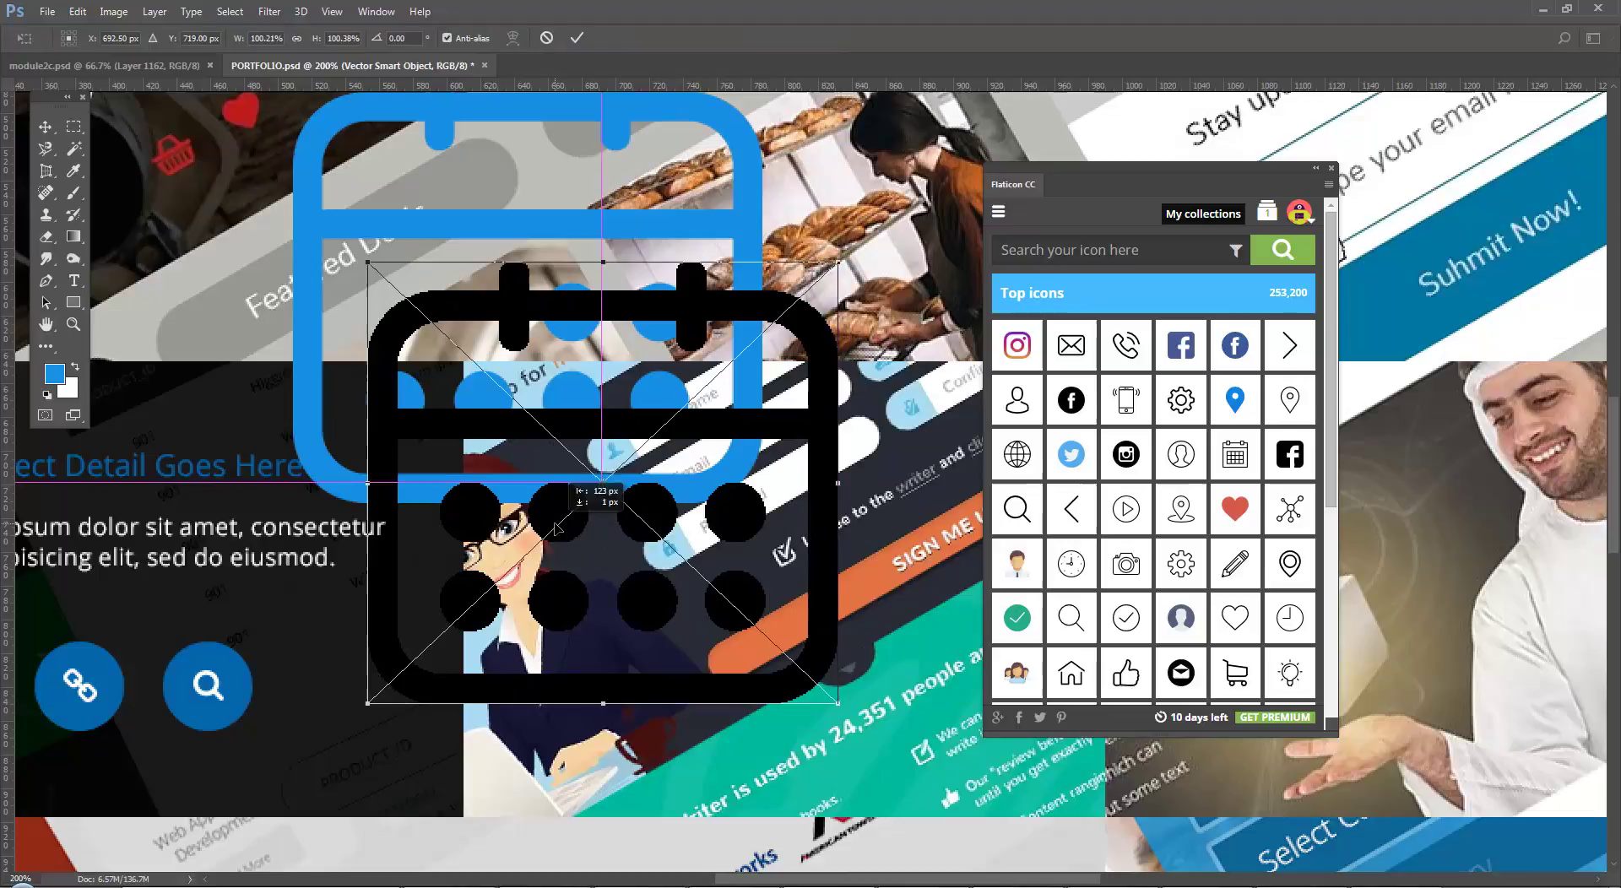
left_click(646, 515, "alt")
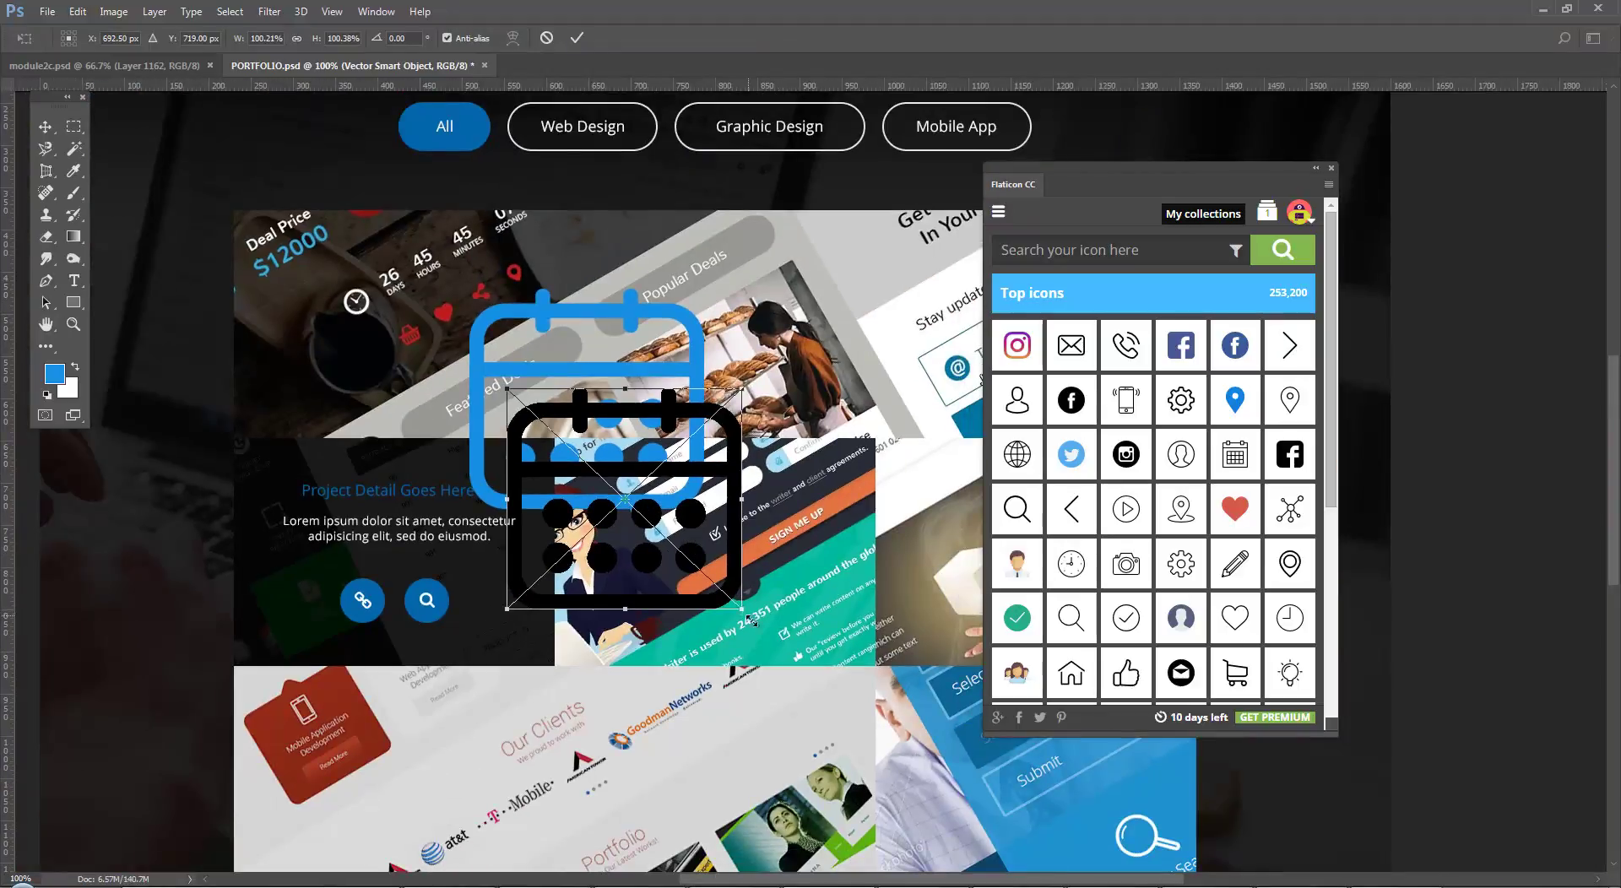
left_click_drag(749, 621, 799, 601)
key("Return")
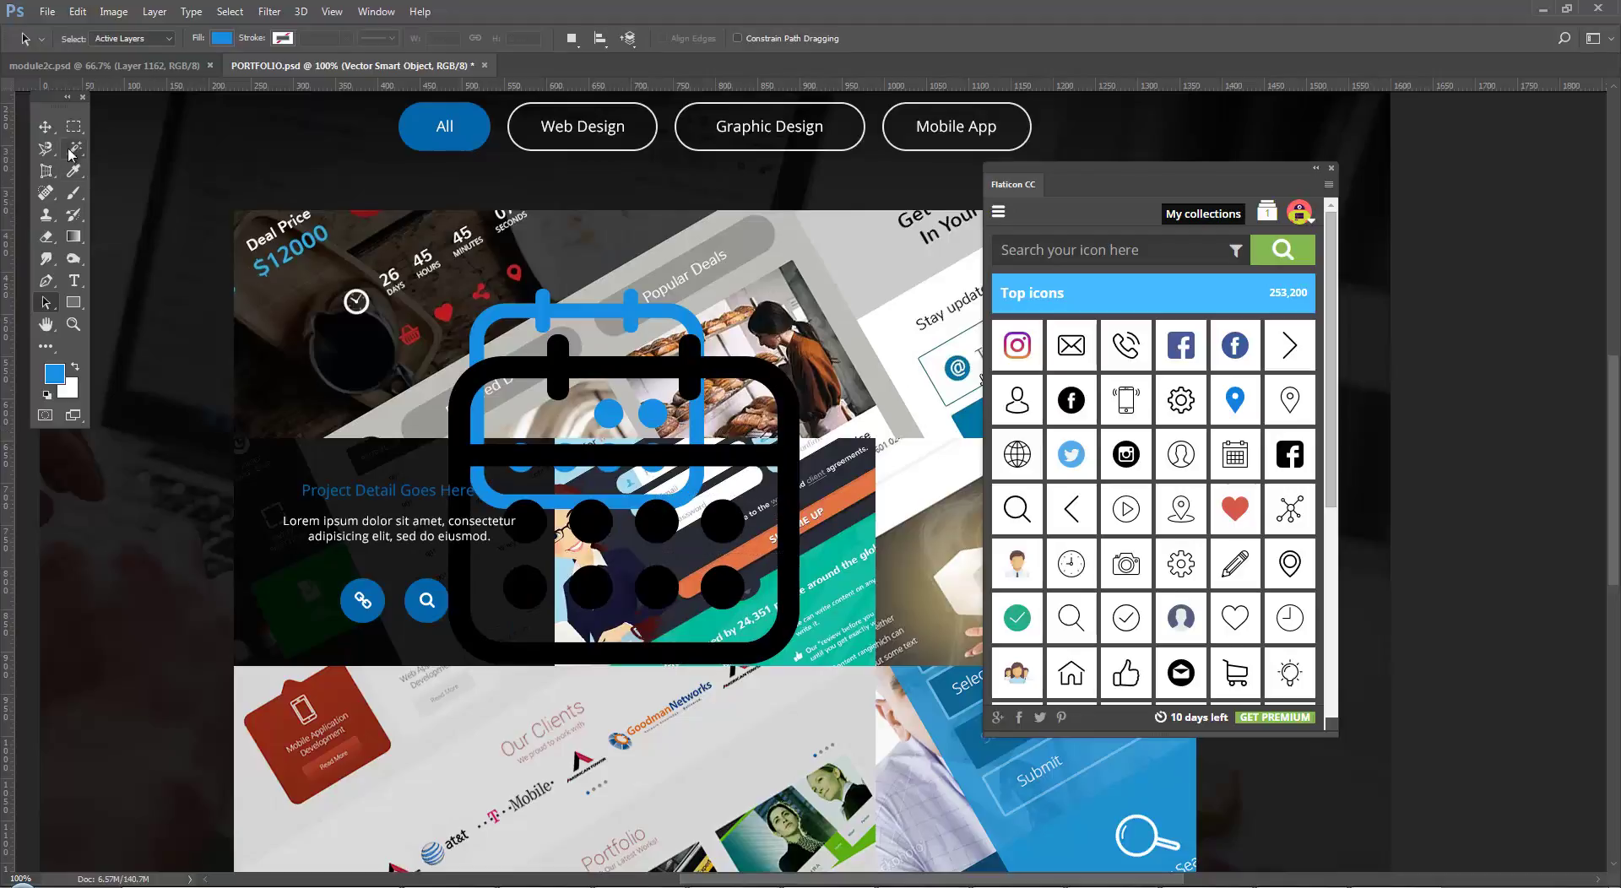
Step: Move the black Smart Object calendar lower on the collage and place the blue calendar shape to its left
left_click(45, 126)
left_click_drag(790, 465, 983, 576)
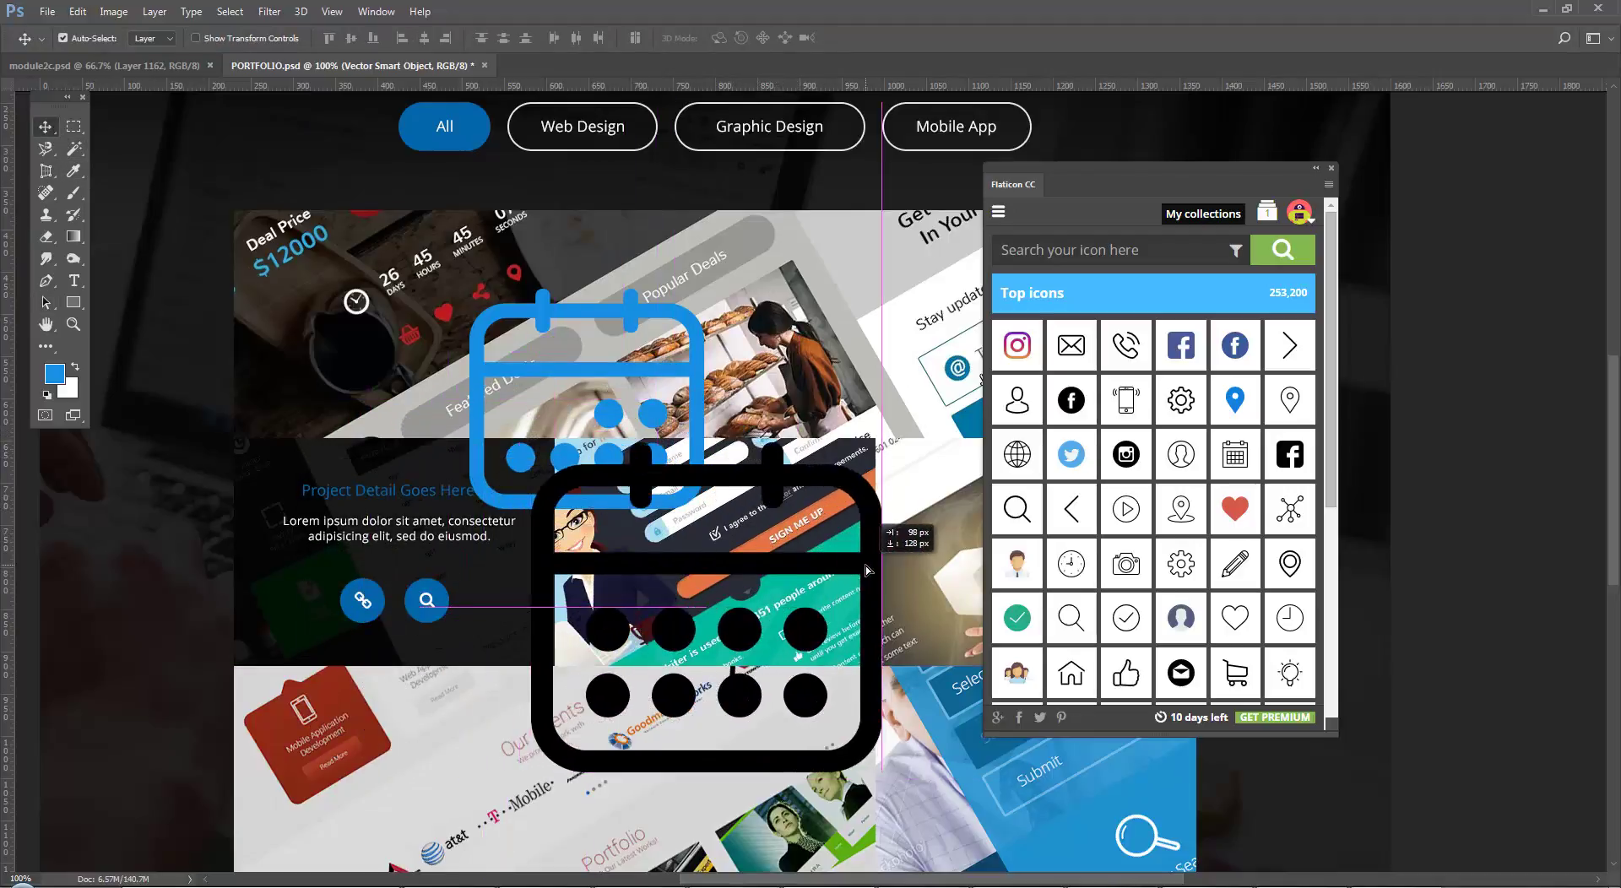
left_click_drag(843, 565, 722, 413)
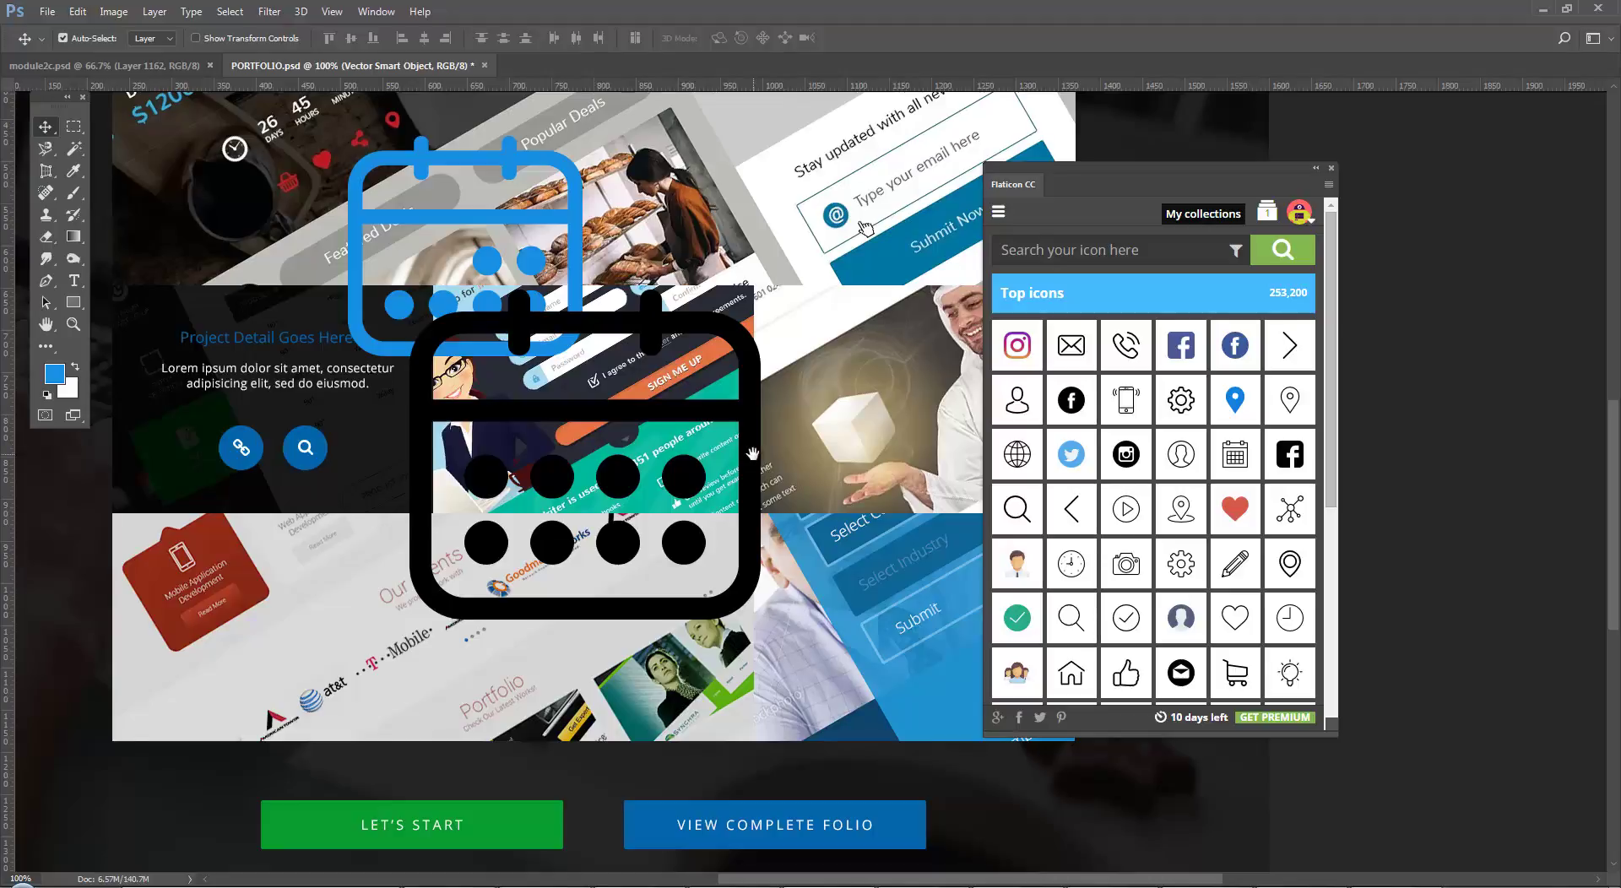
left_click_drag(758, 446, 728, 478)
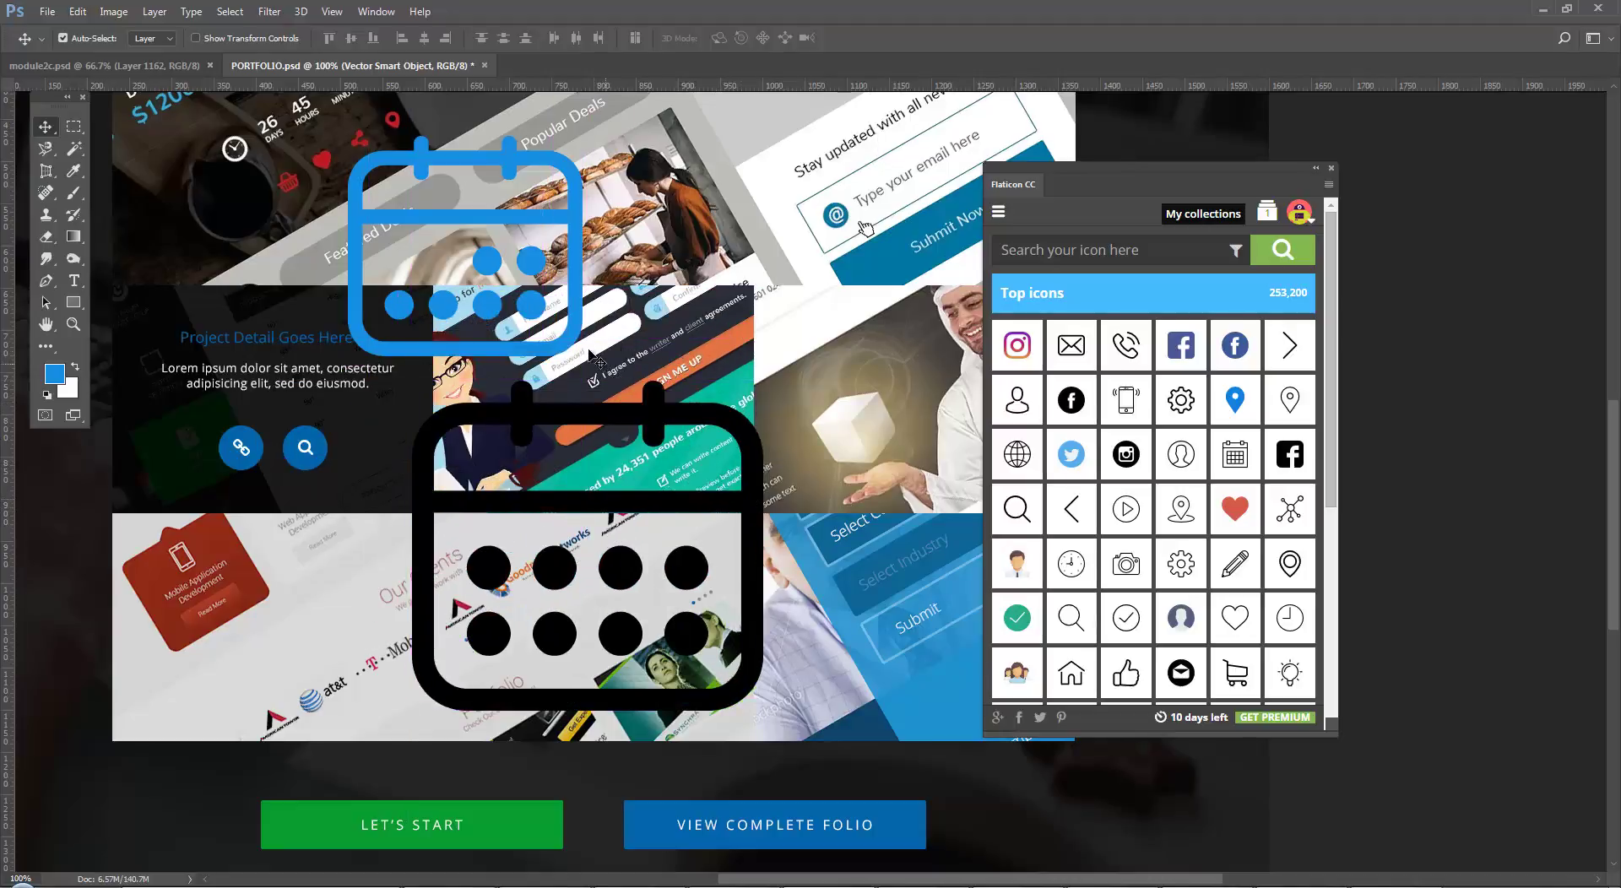
left_click_drag(562, 353, 407, 675)
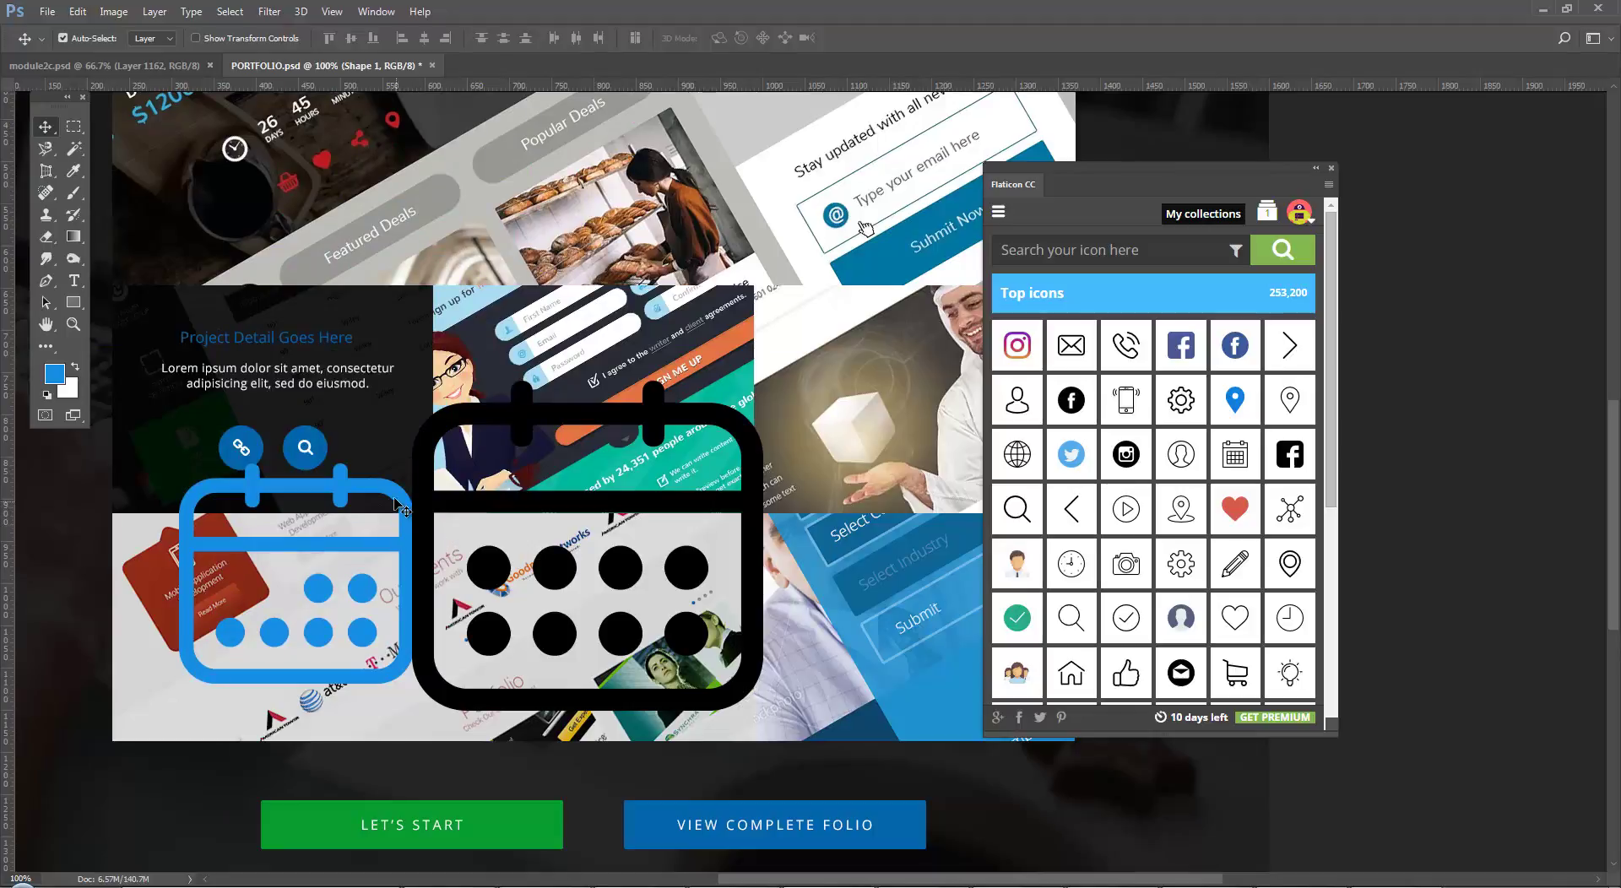
Step: Nudge the blue calendar shape slightly left, away from the black Smart Object calendar
key("shift+Left")
key("shift+Left")
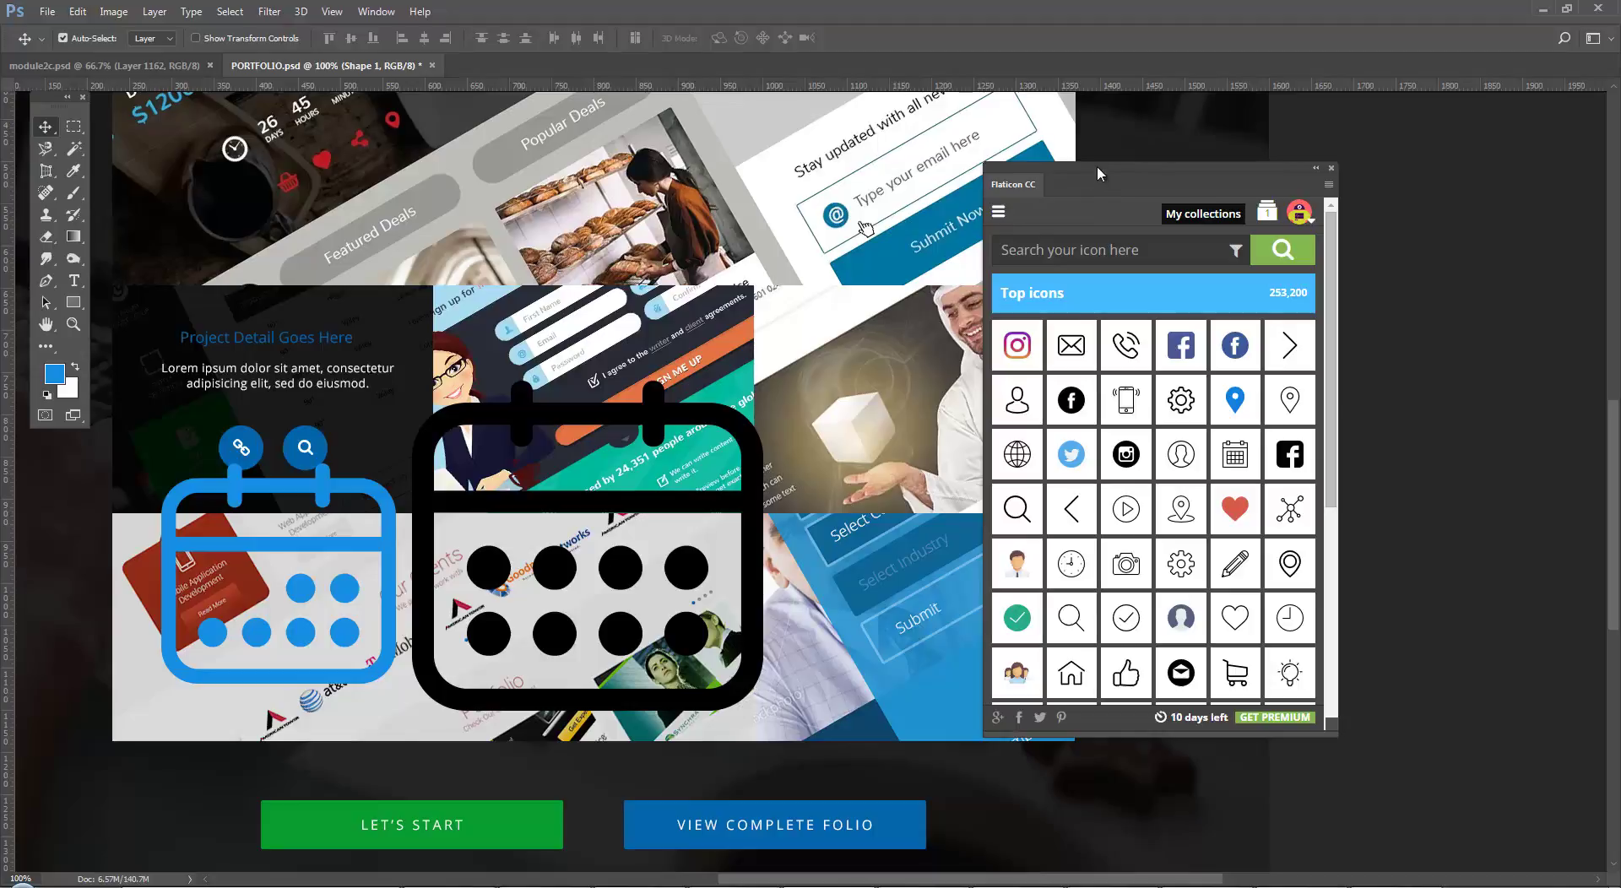
Step: Search the Flaticon CC panel for "home", insert the outlined Essential Set house icon, and clear the panel away from the collage
left_click_drag(1097, 165, 868, 168)
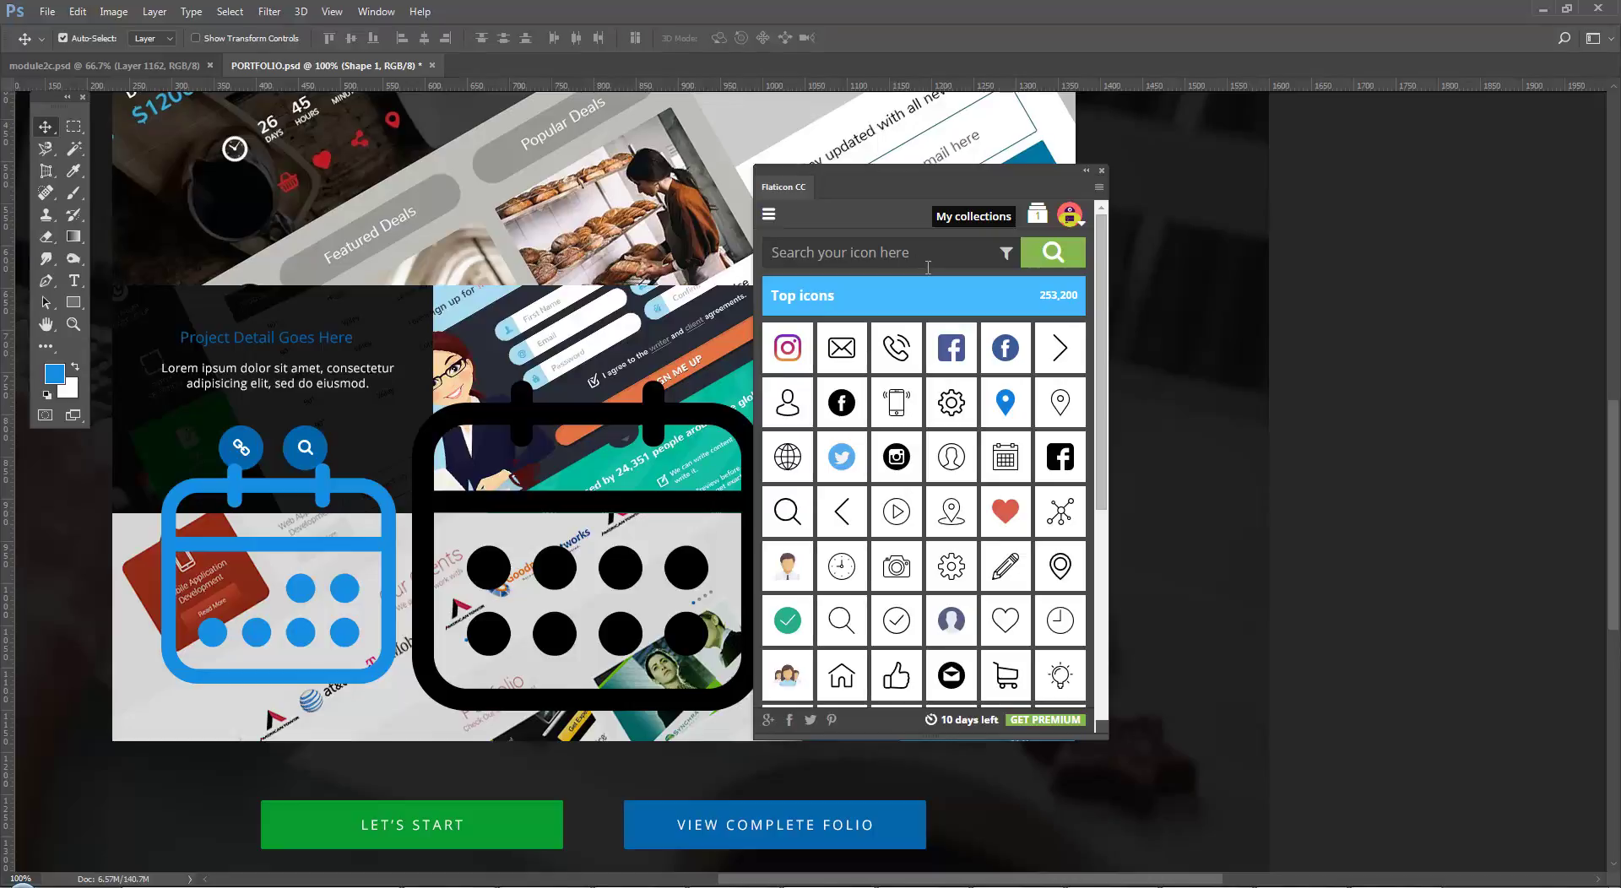
left_click_drag(922, 172, 857, 163)
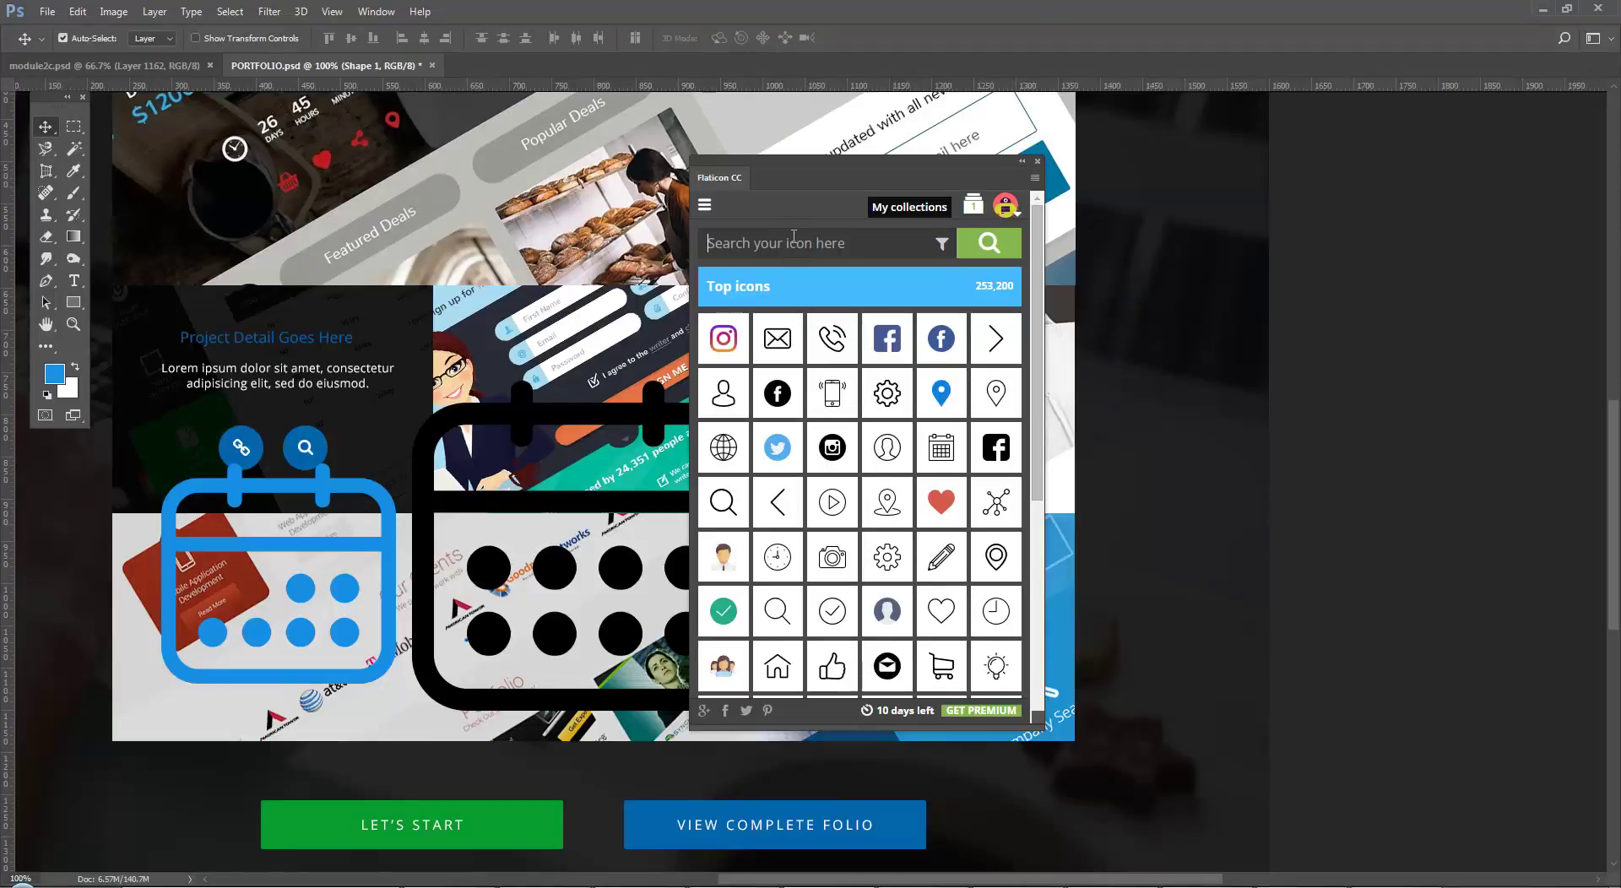
type("home")
left_click(794, 264)
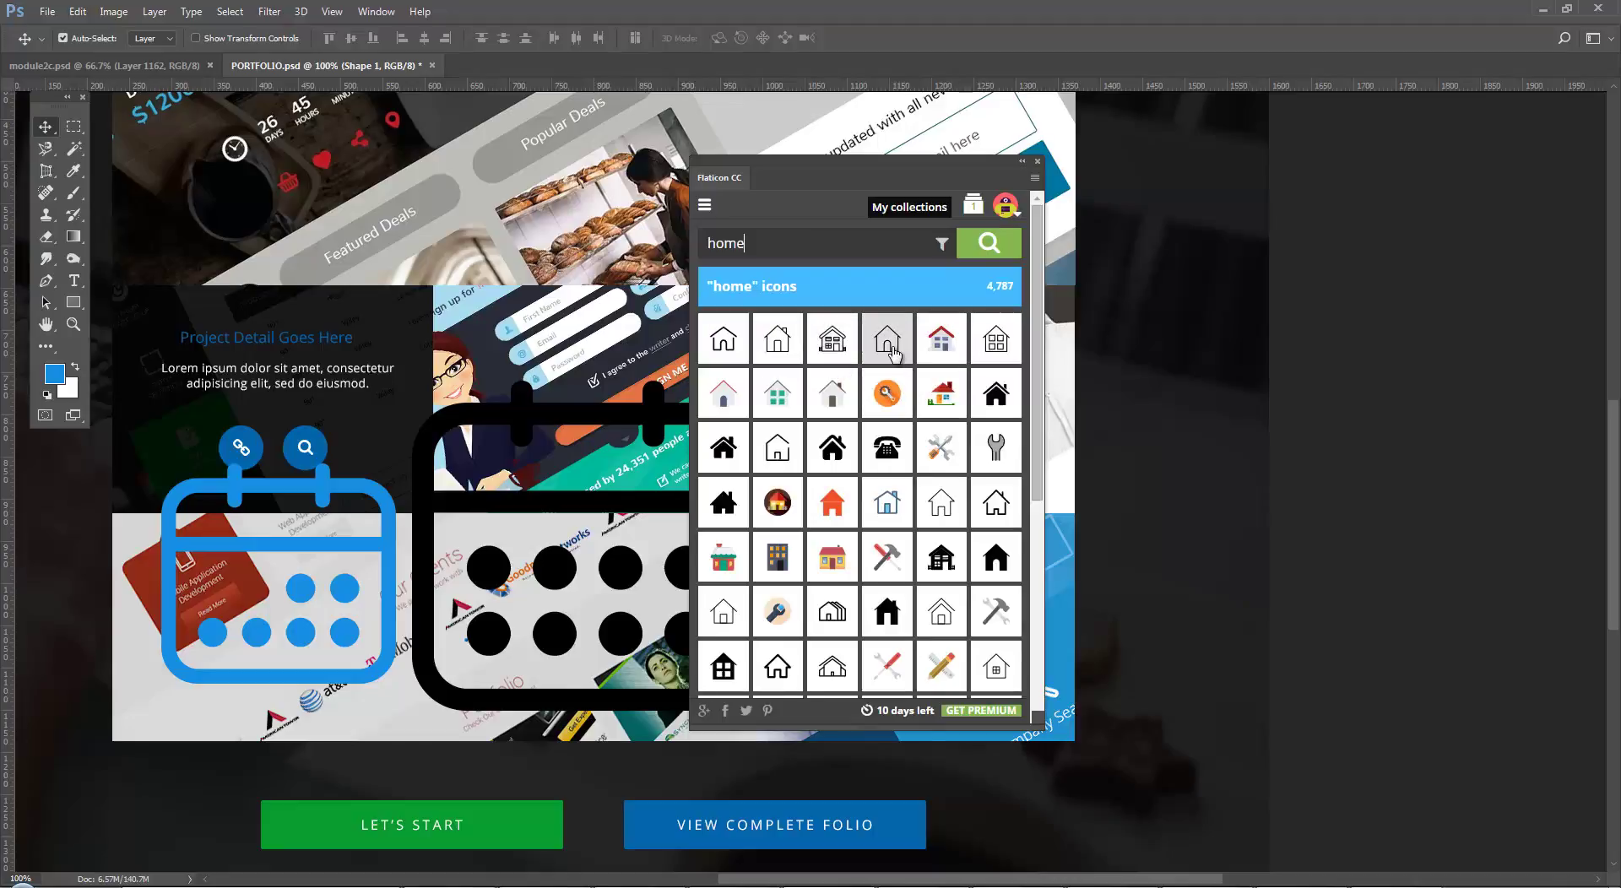
left_click(894, 353)
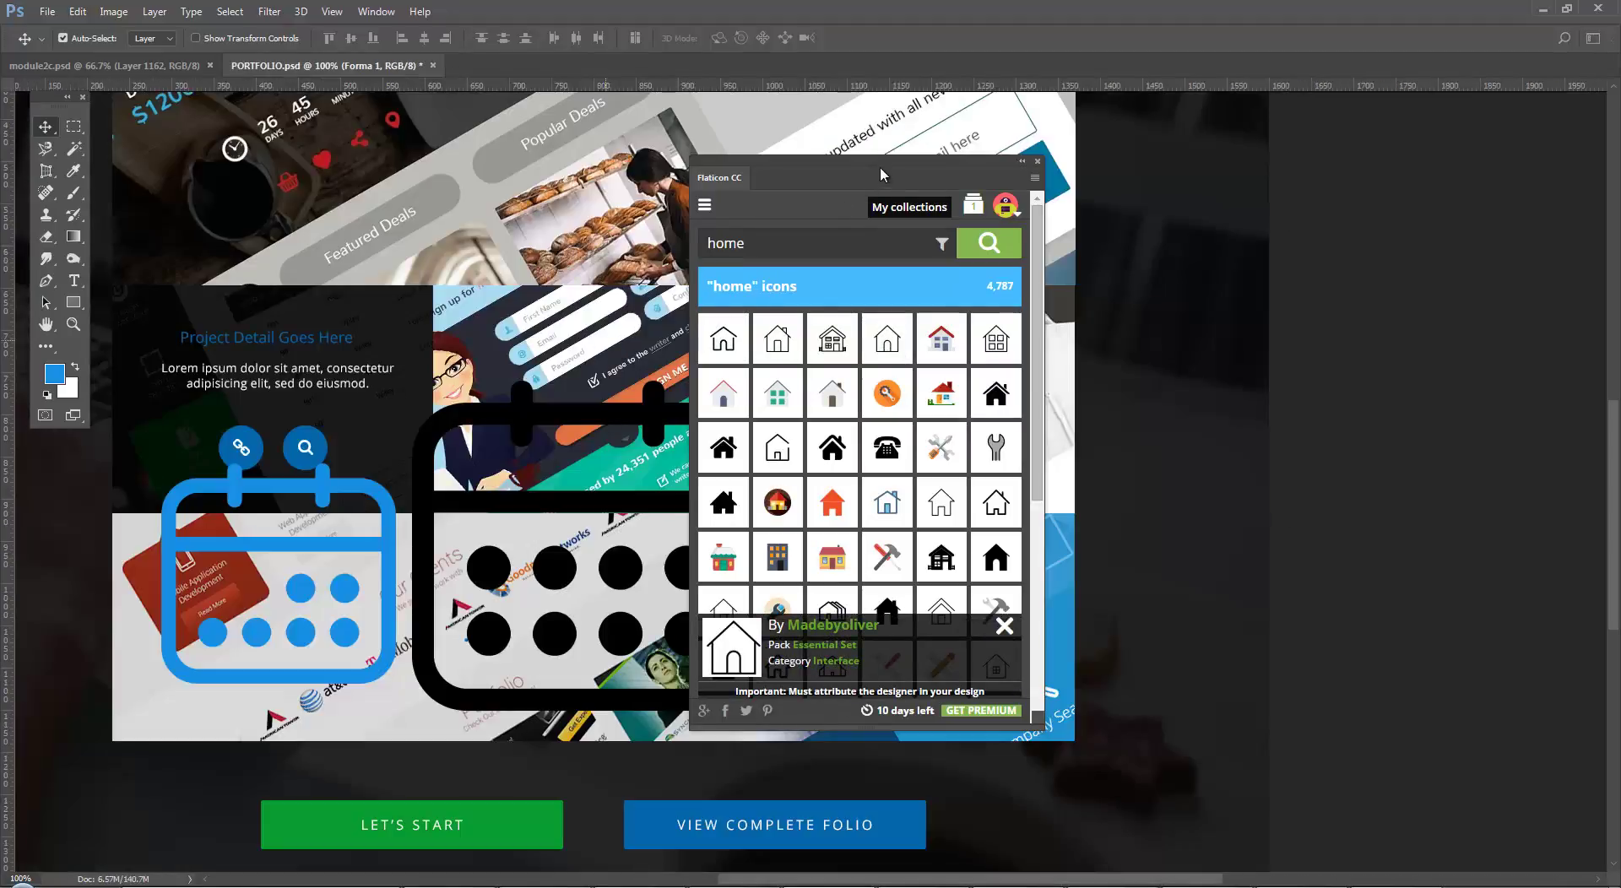
left_click_drag(882, 160, 1211, 211)
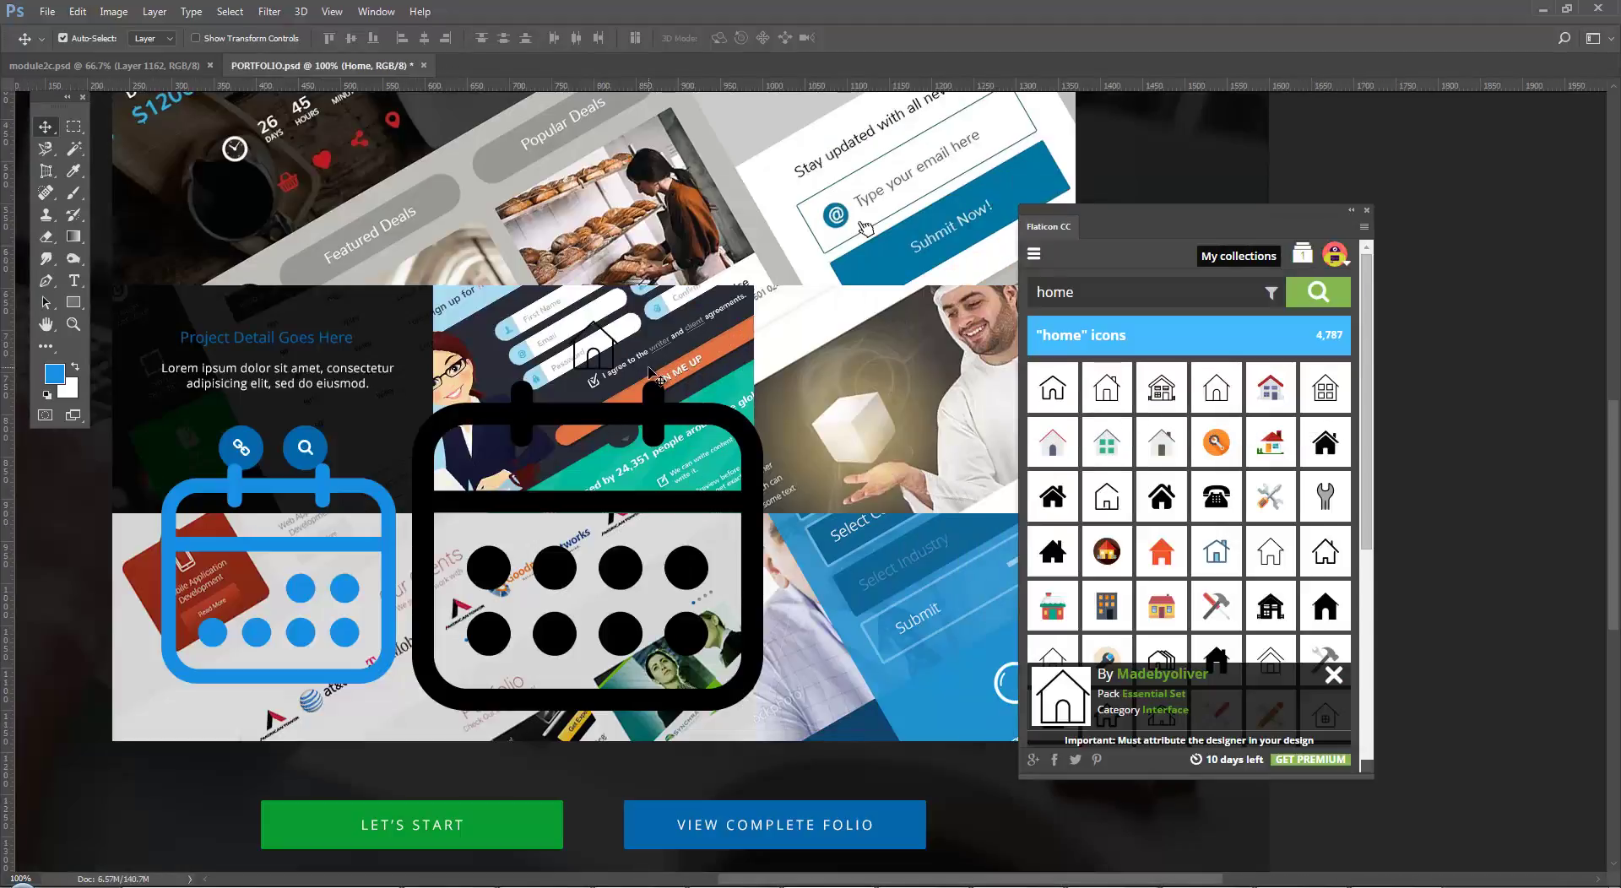
Step: Enlarge the inserted house icon over the black calendar and fill it with the blue foreground color
key("ctrl+t")
left_click_drag(623, 374, 656, 438)
key("Return")
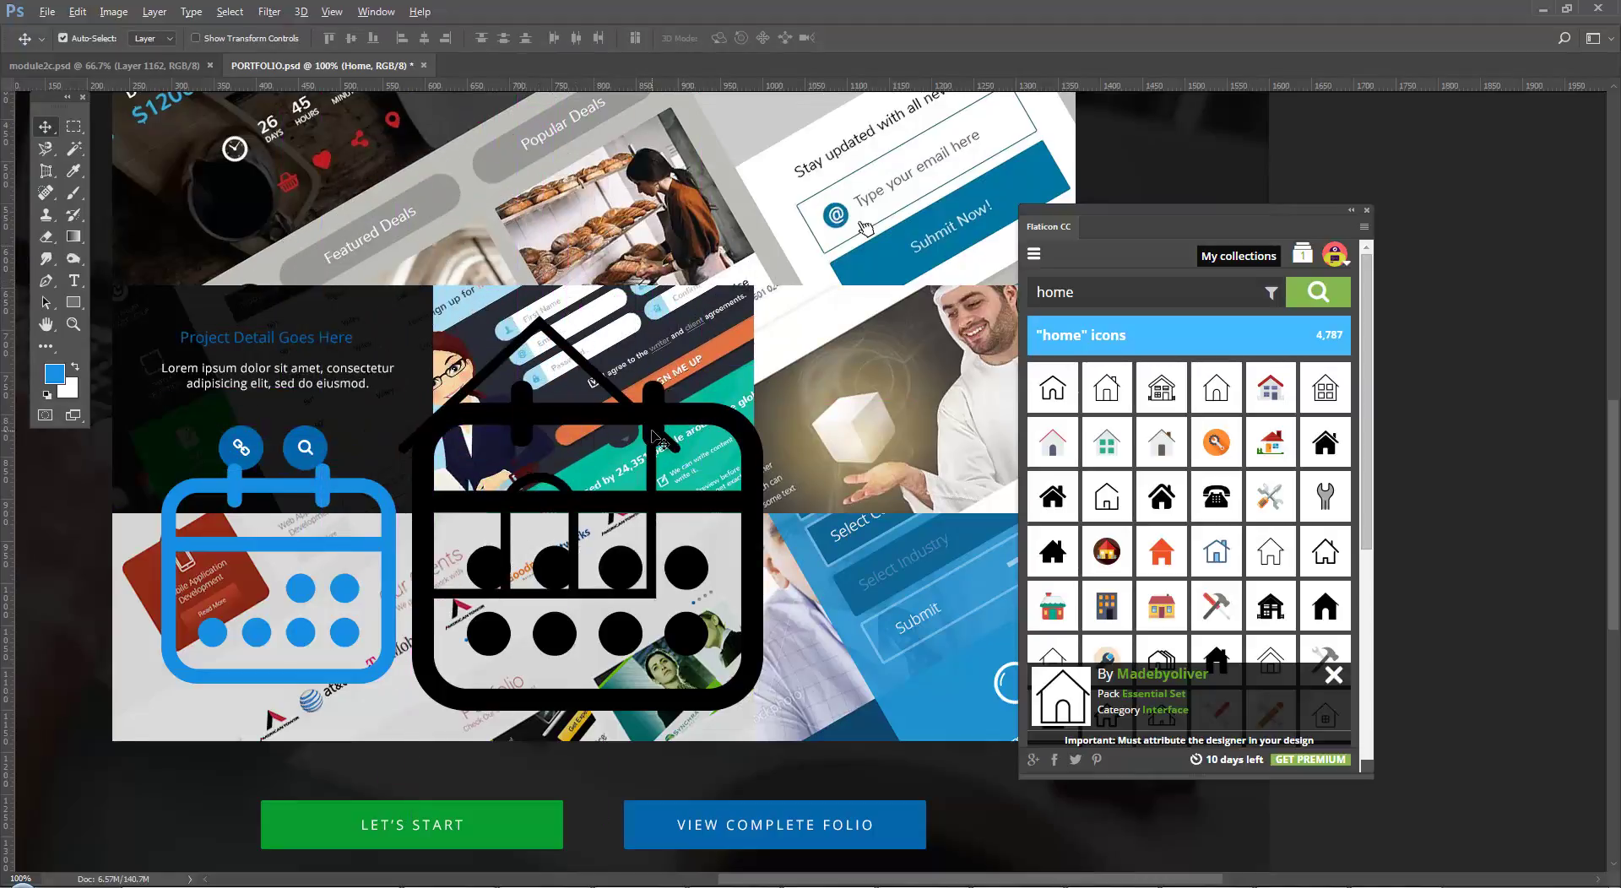
key("alt+shift+BackSpace")
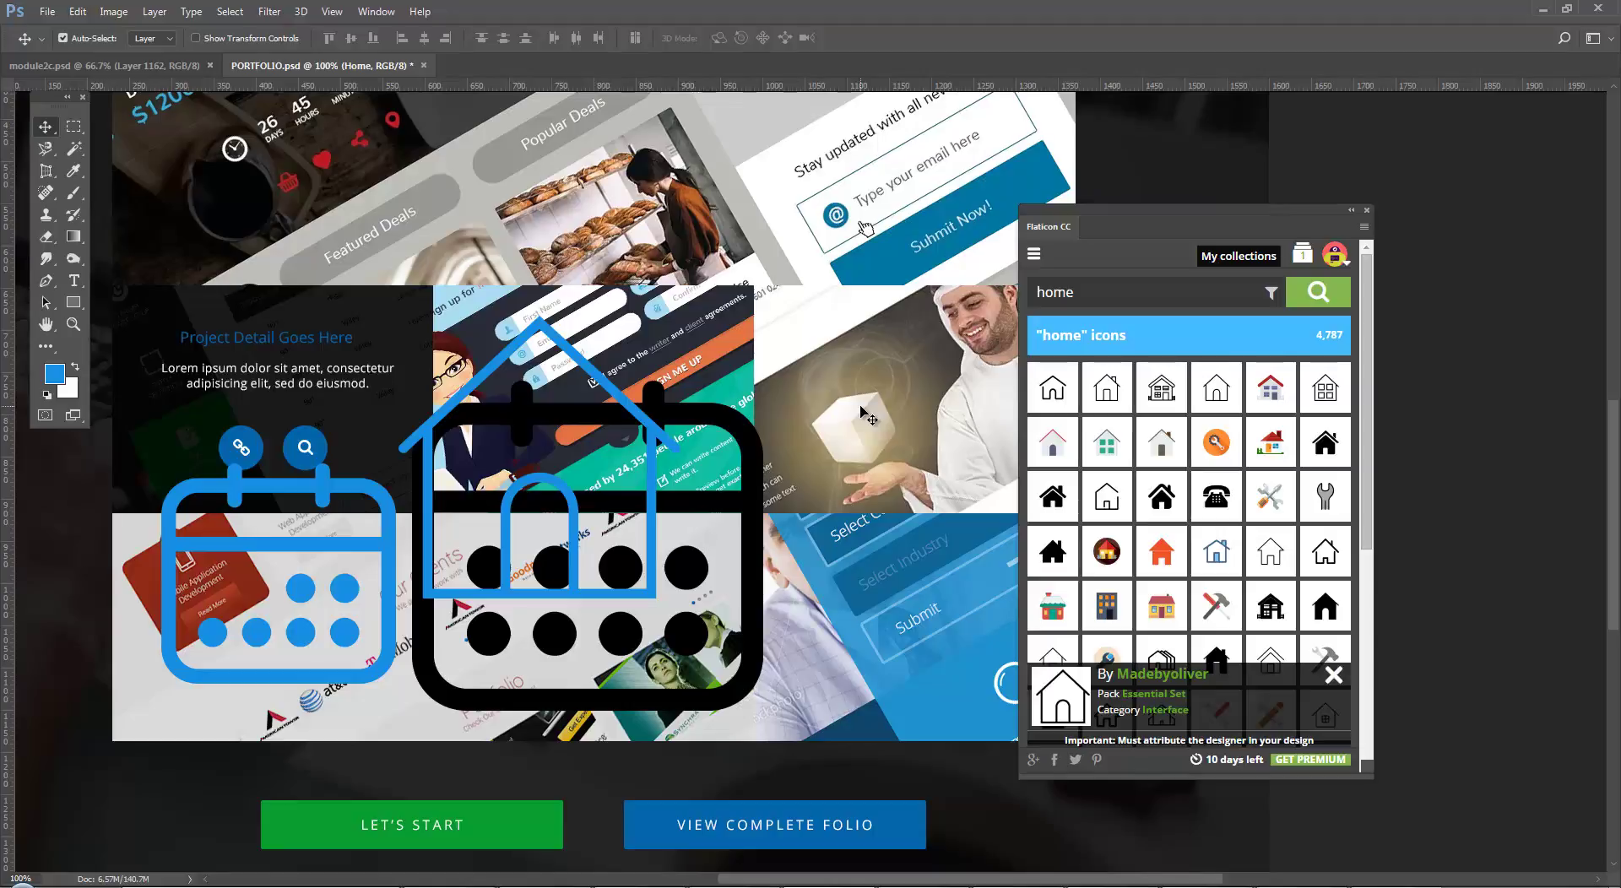
Step: Browse Photoshop extensions online on the Adobe Add-ons site and filter the list to free add-ons, keeping the current Windows color scheme
left_click(382, 12)
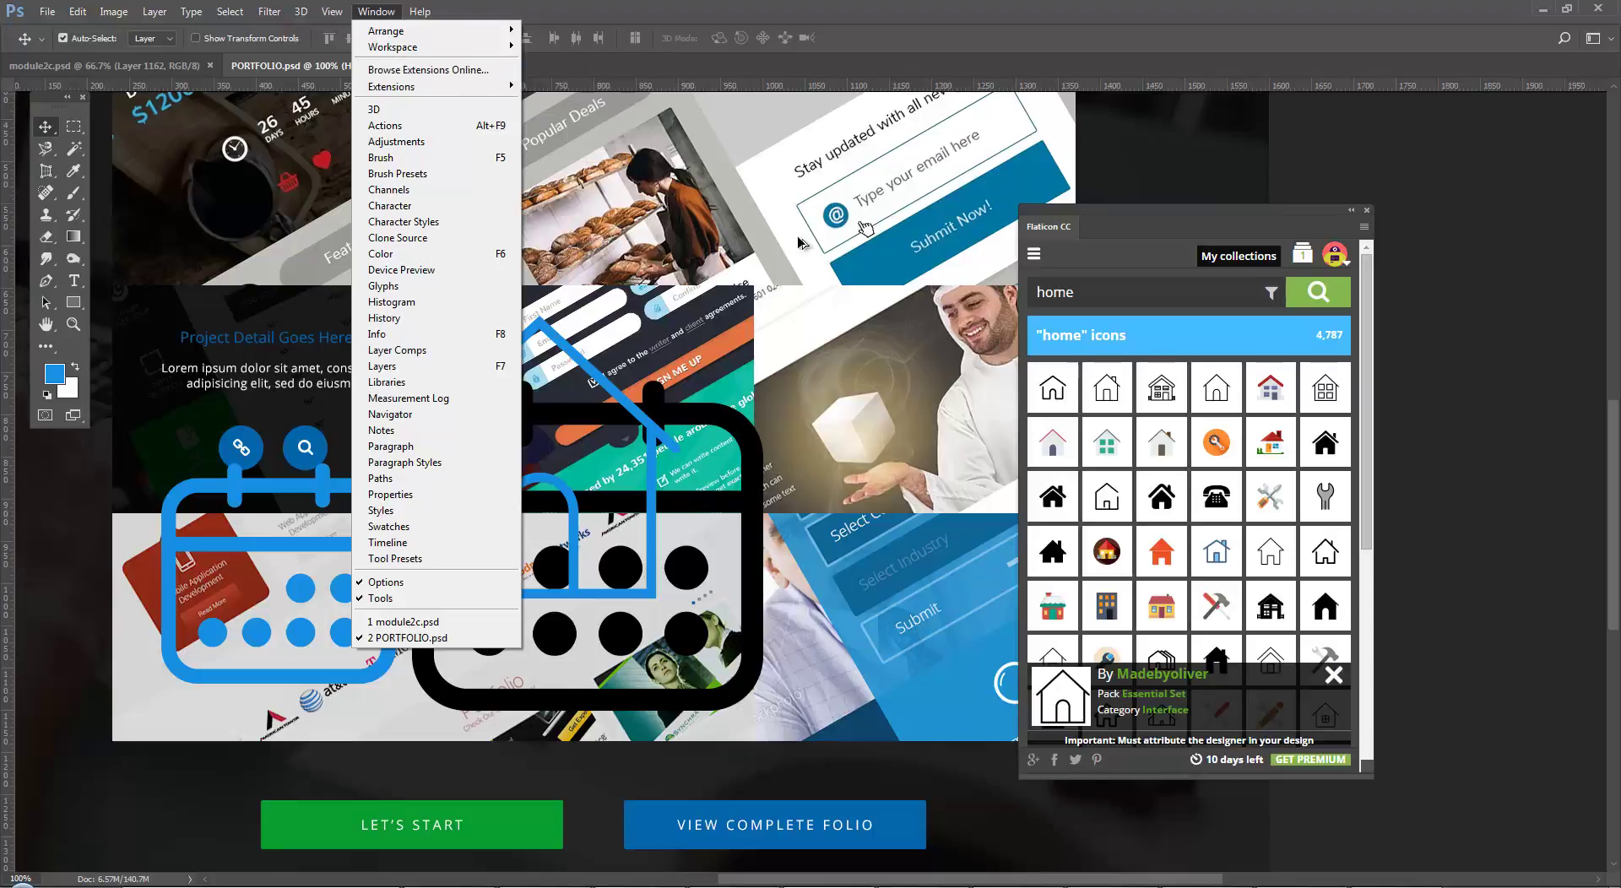
left_click(416, 71)
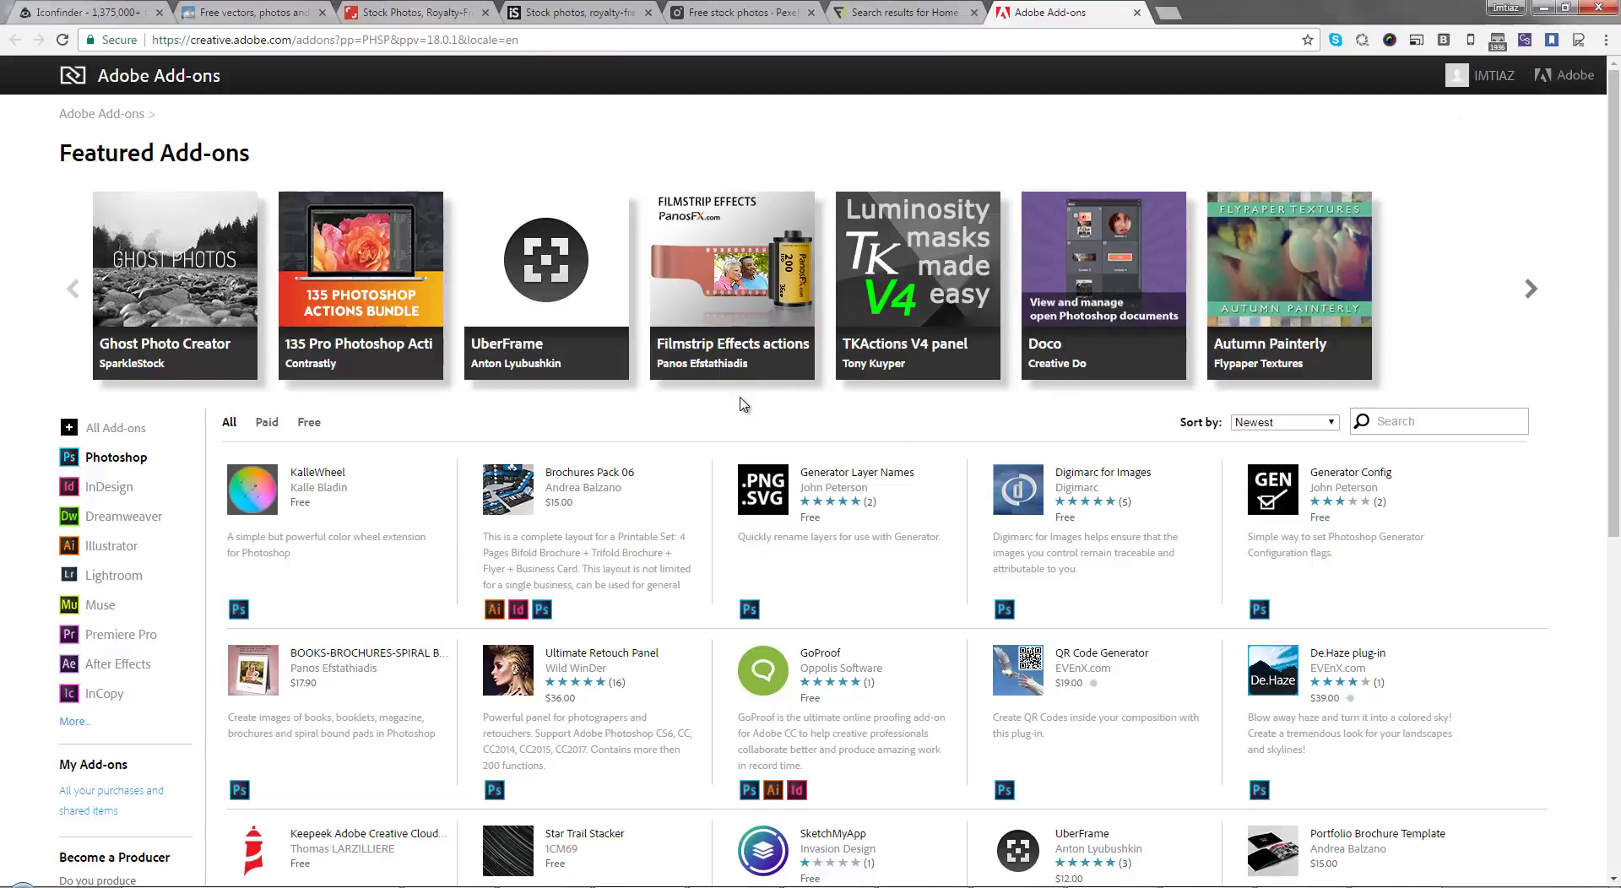
left_click(399, 475)
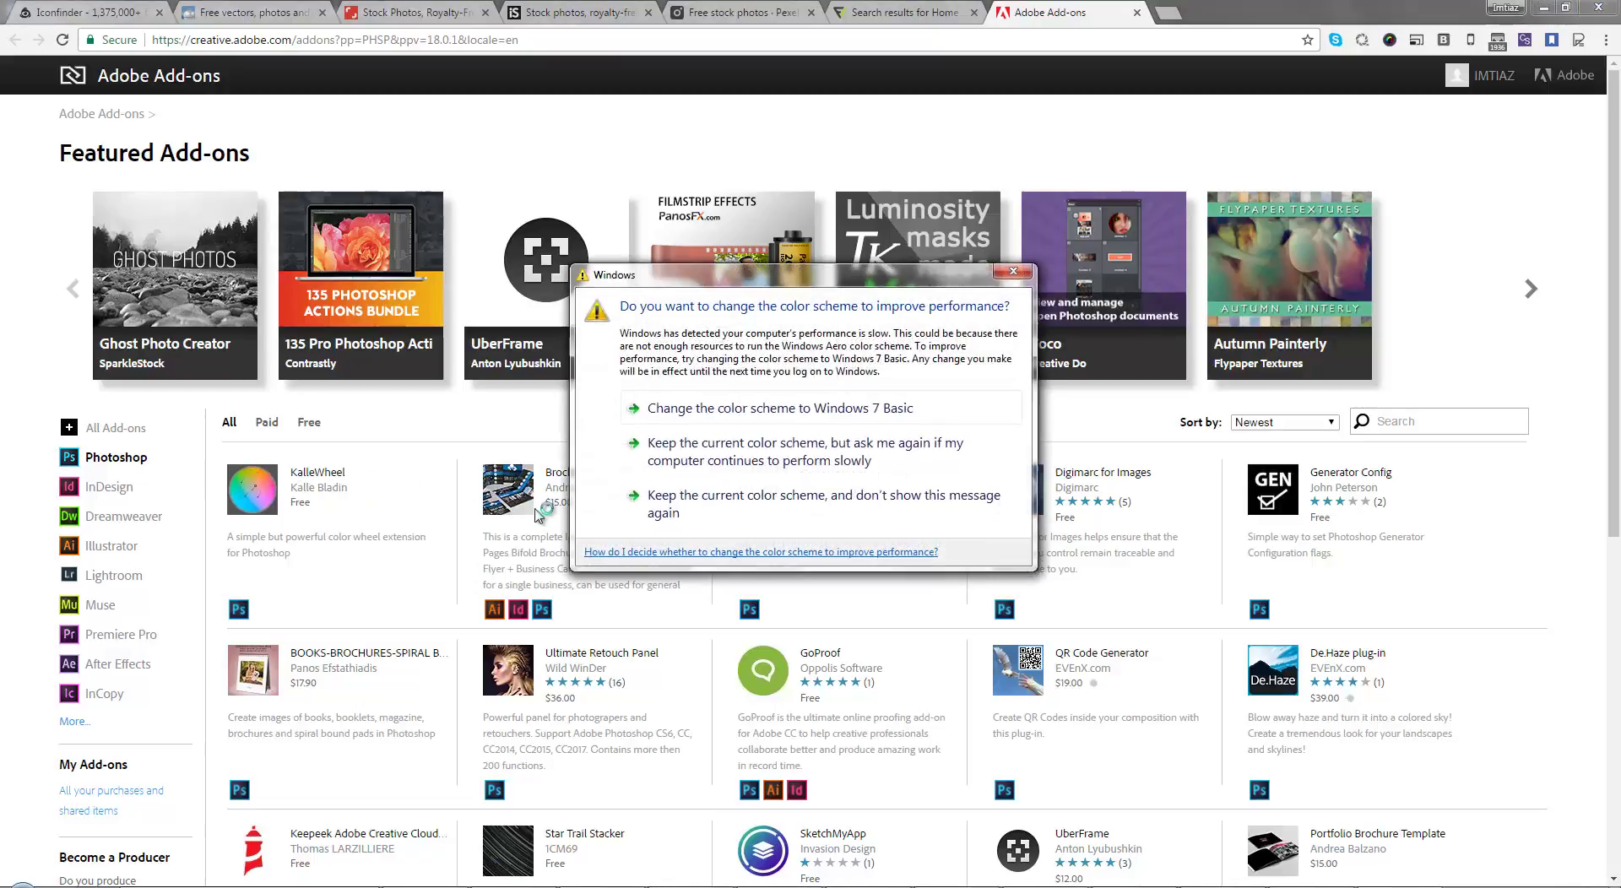
left_click(625, 506)
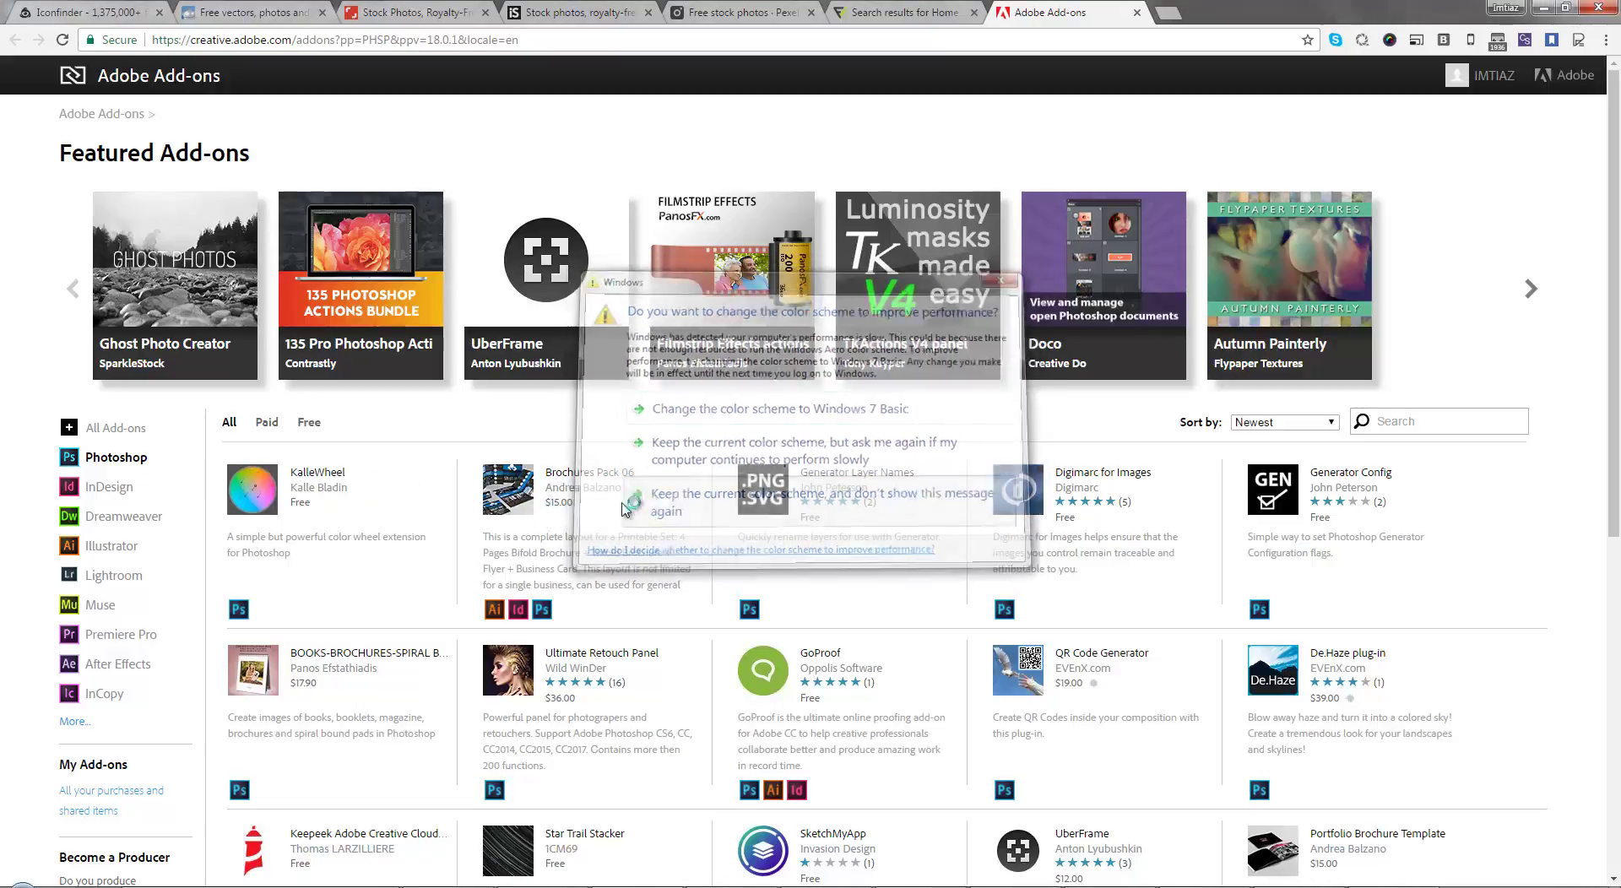
left_click(312, 426)
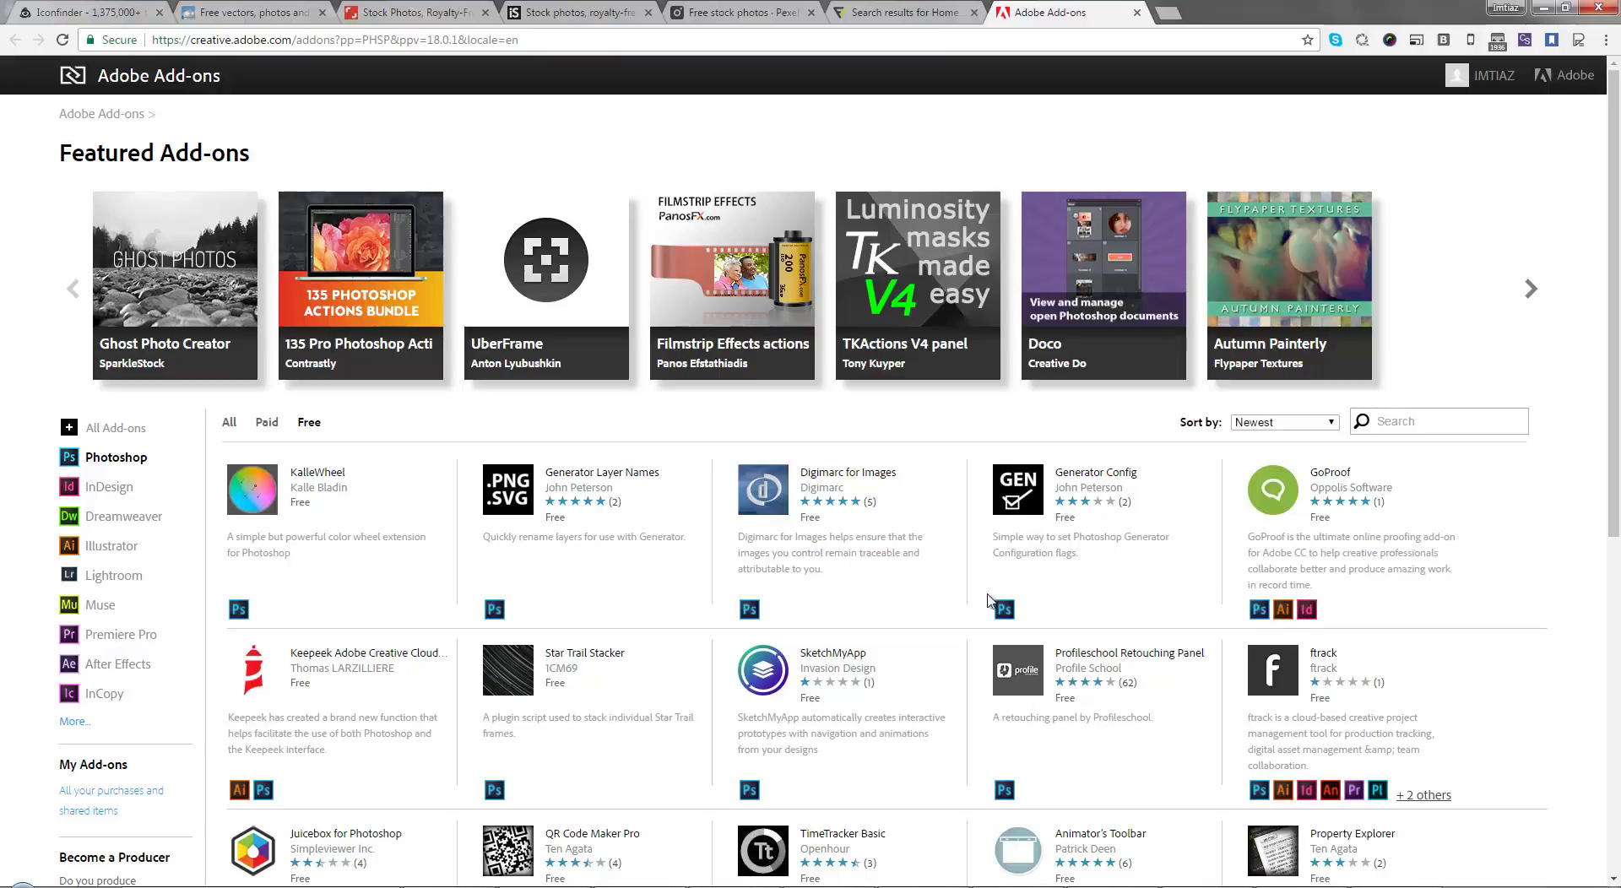
scroll(784, 594, "down", 2)
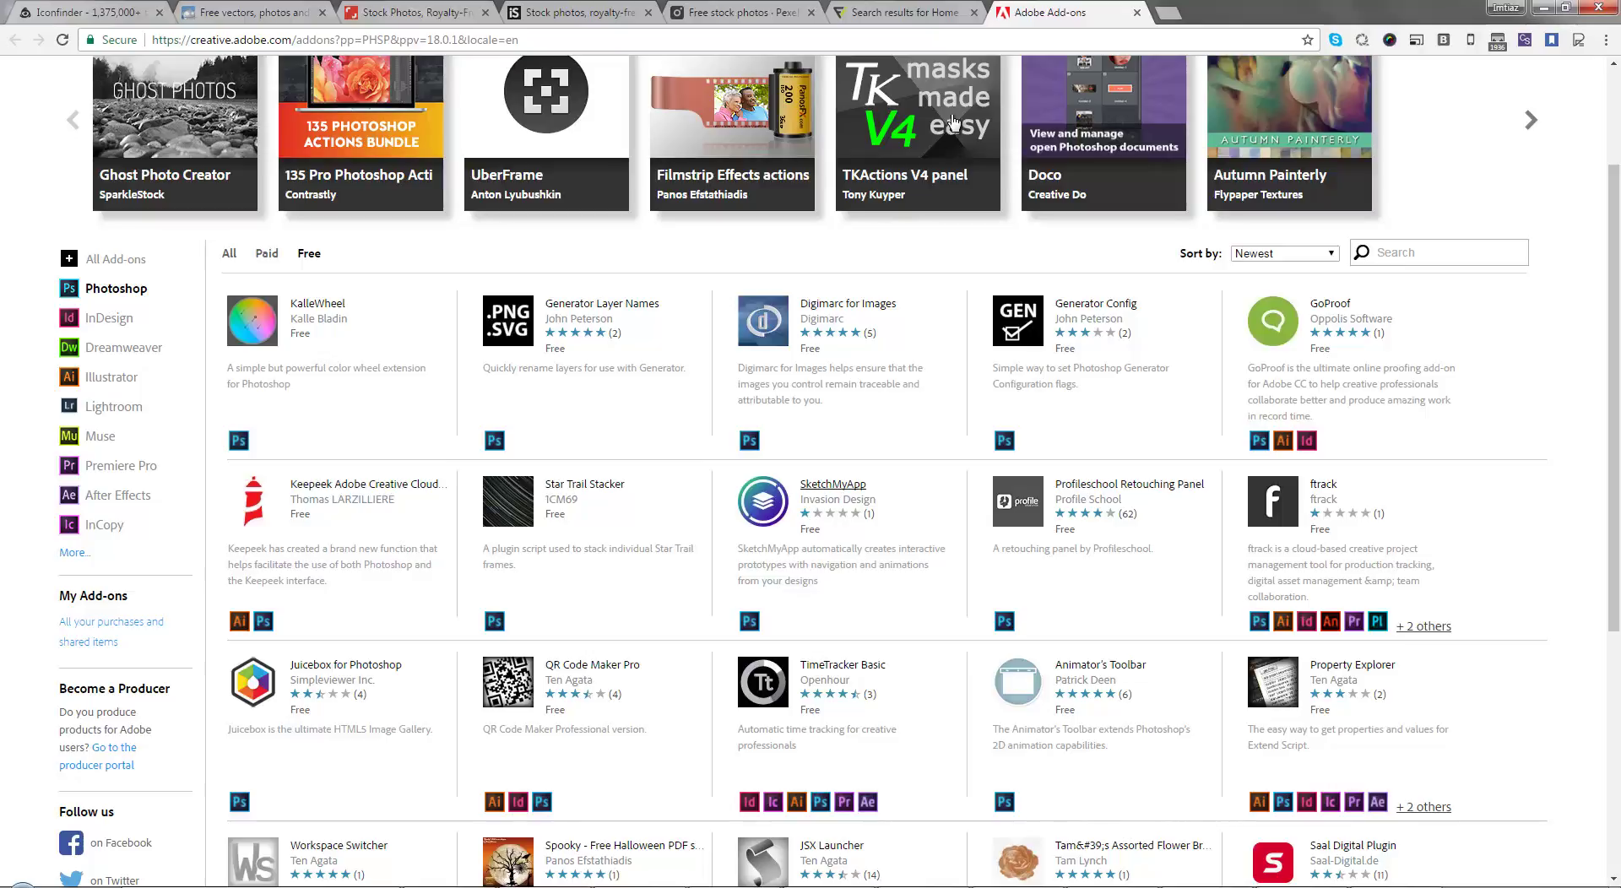
Step: Go through the open resource sites to Iconfinder and search it for "home" icons
left_click(939, 14)
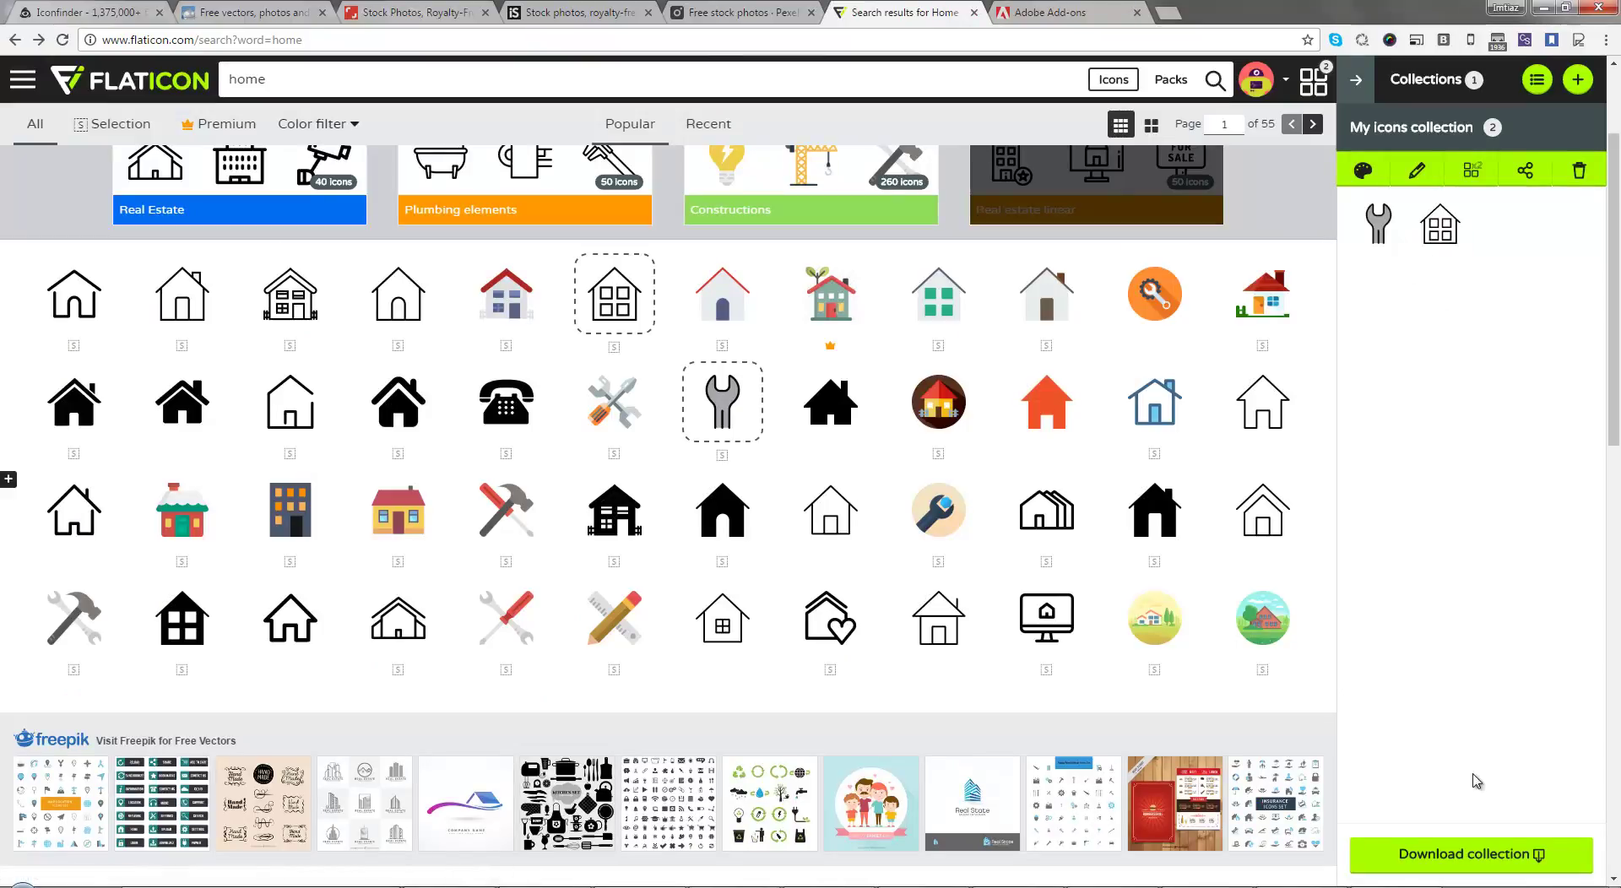
left_click(971, 887)
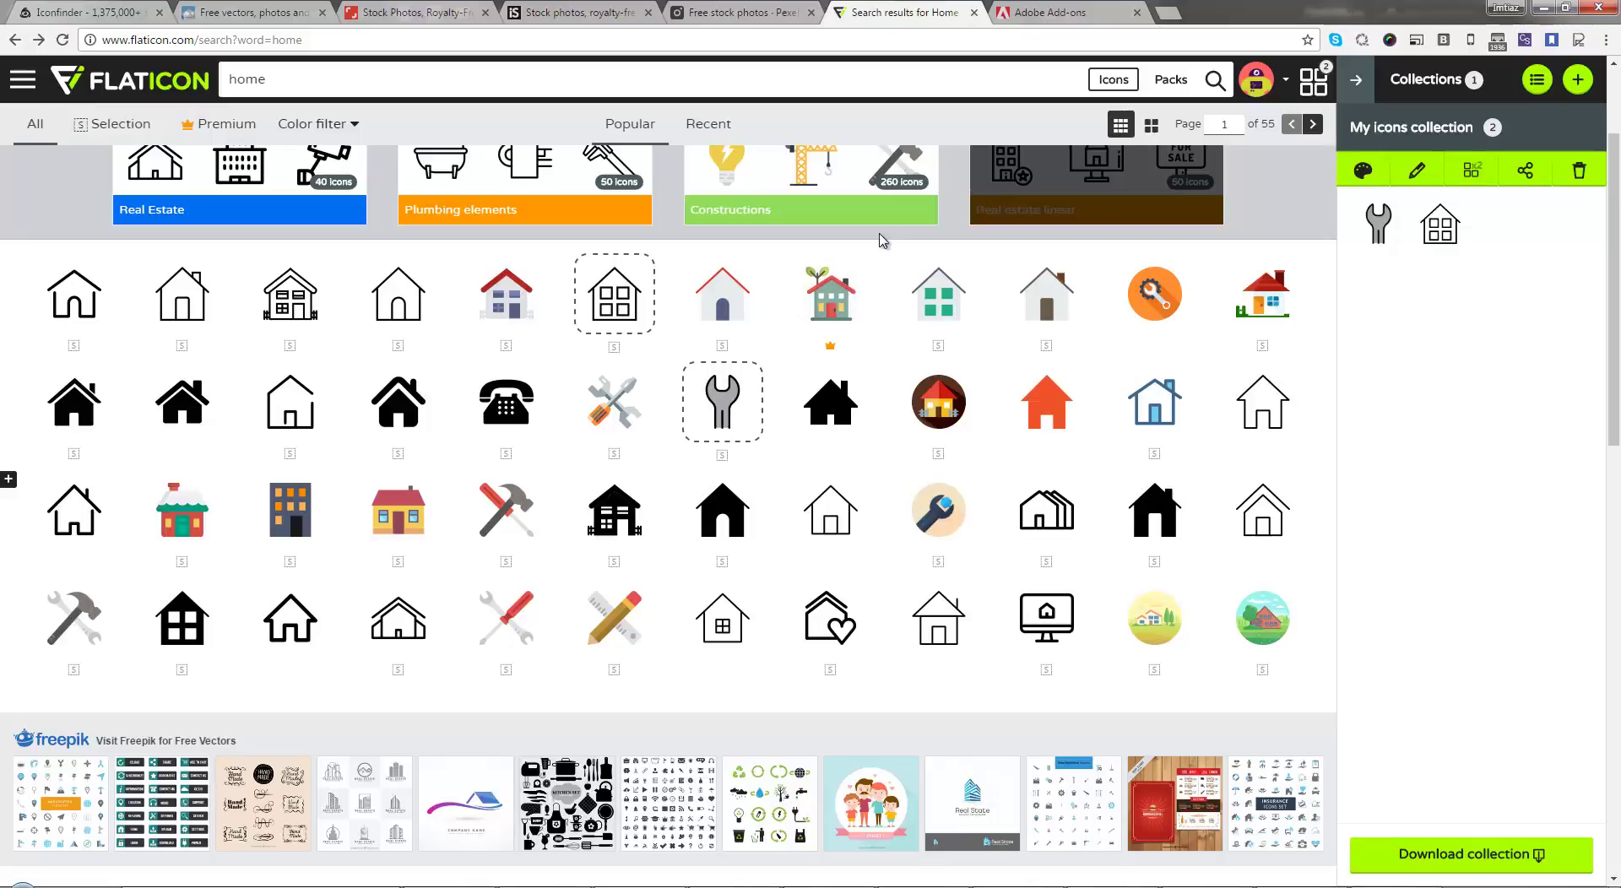
left_click(419, 20)
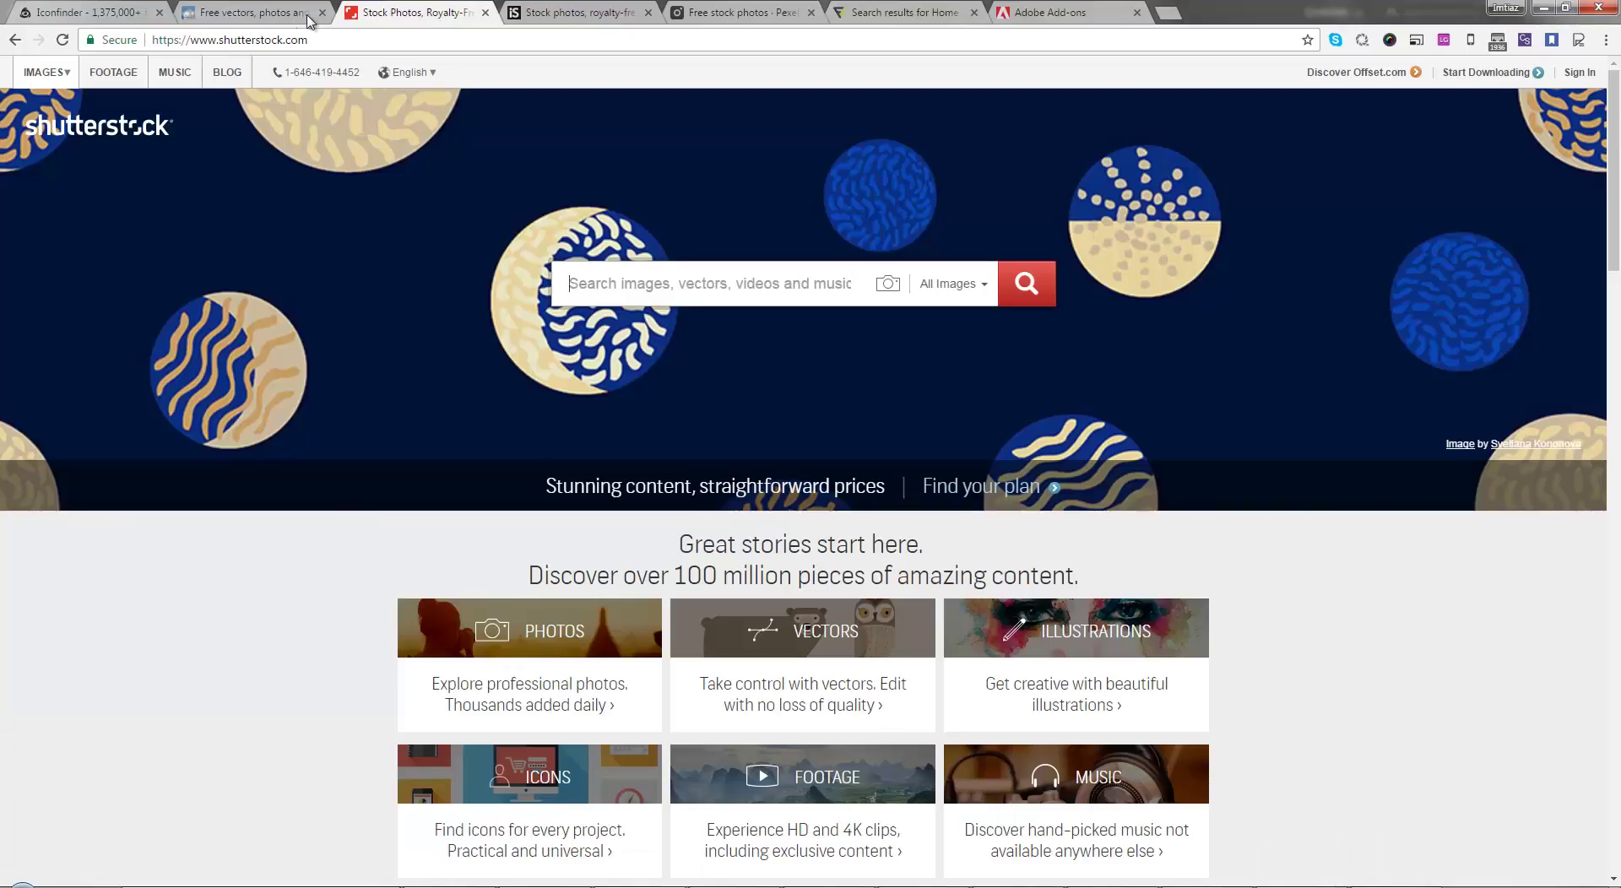
left_click(300, 19)
left_click(110, 20)
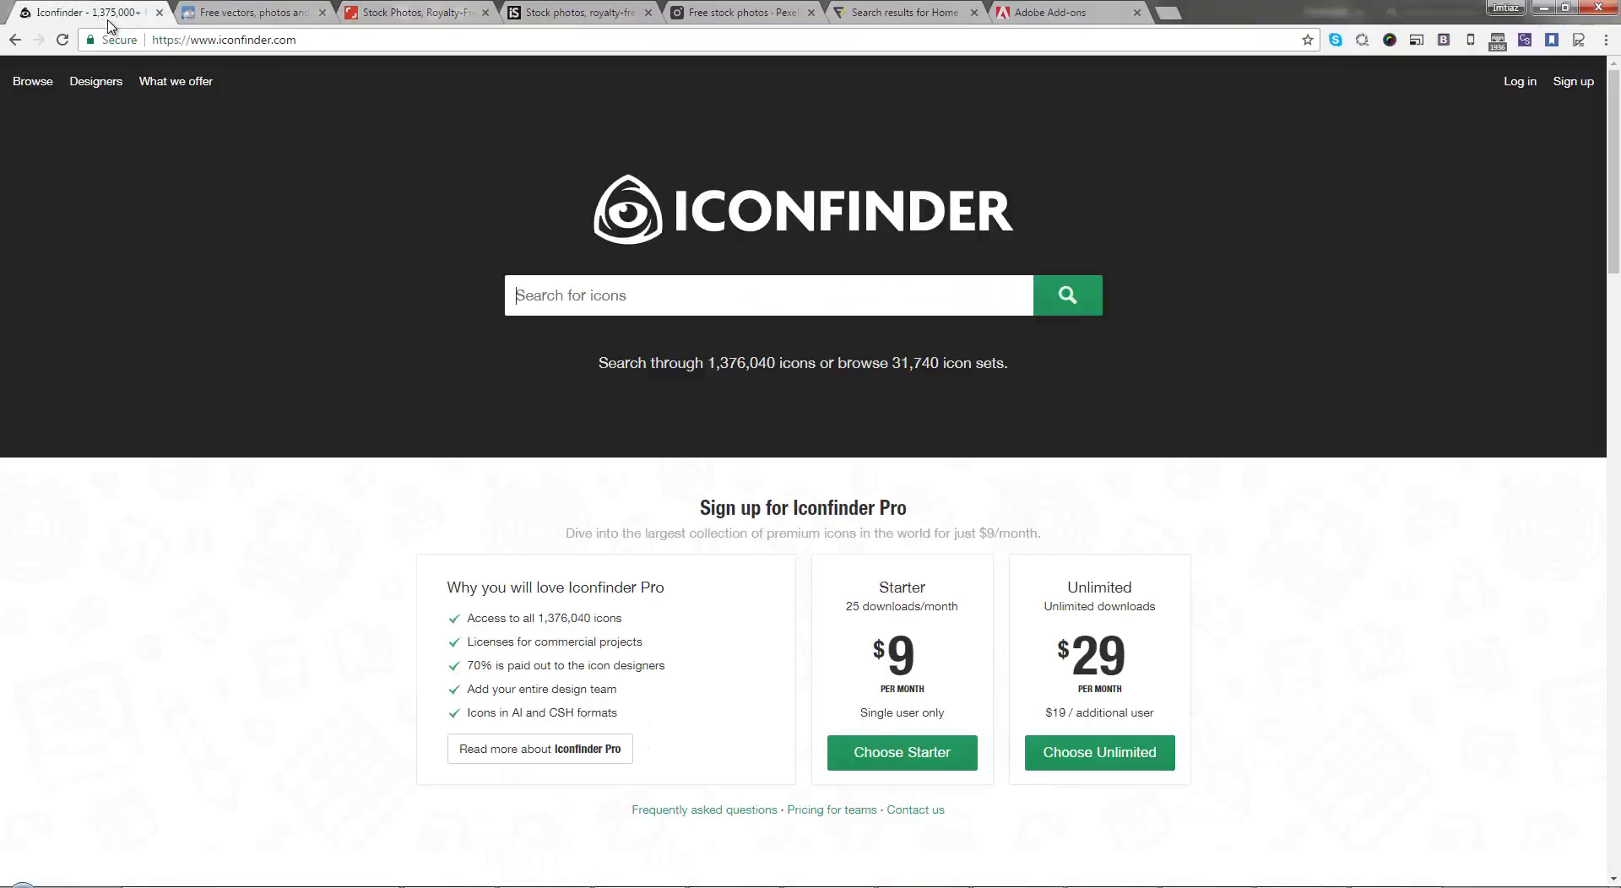
left_click(628, 299)
type("home")
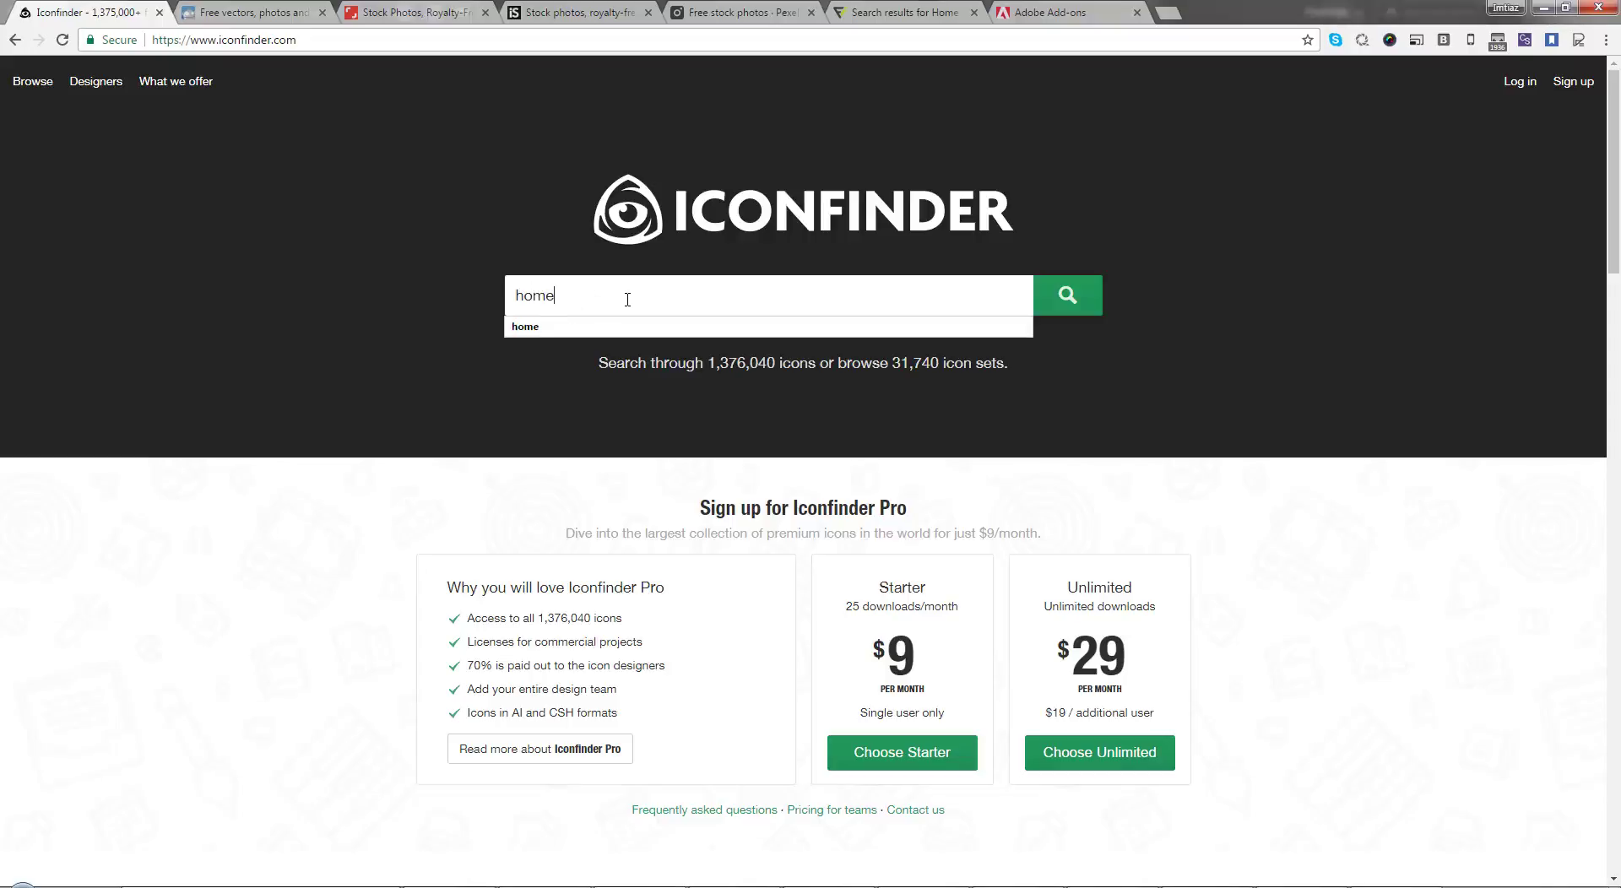
key("Return")
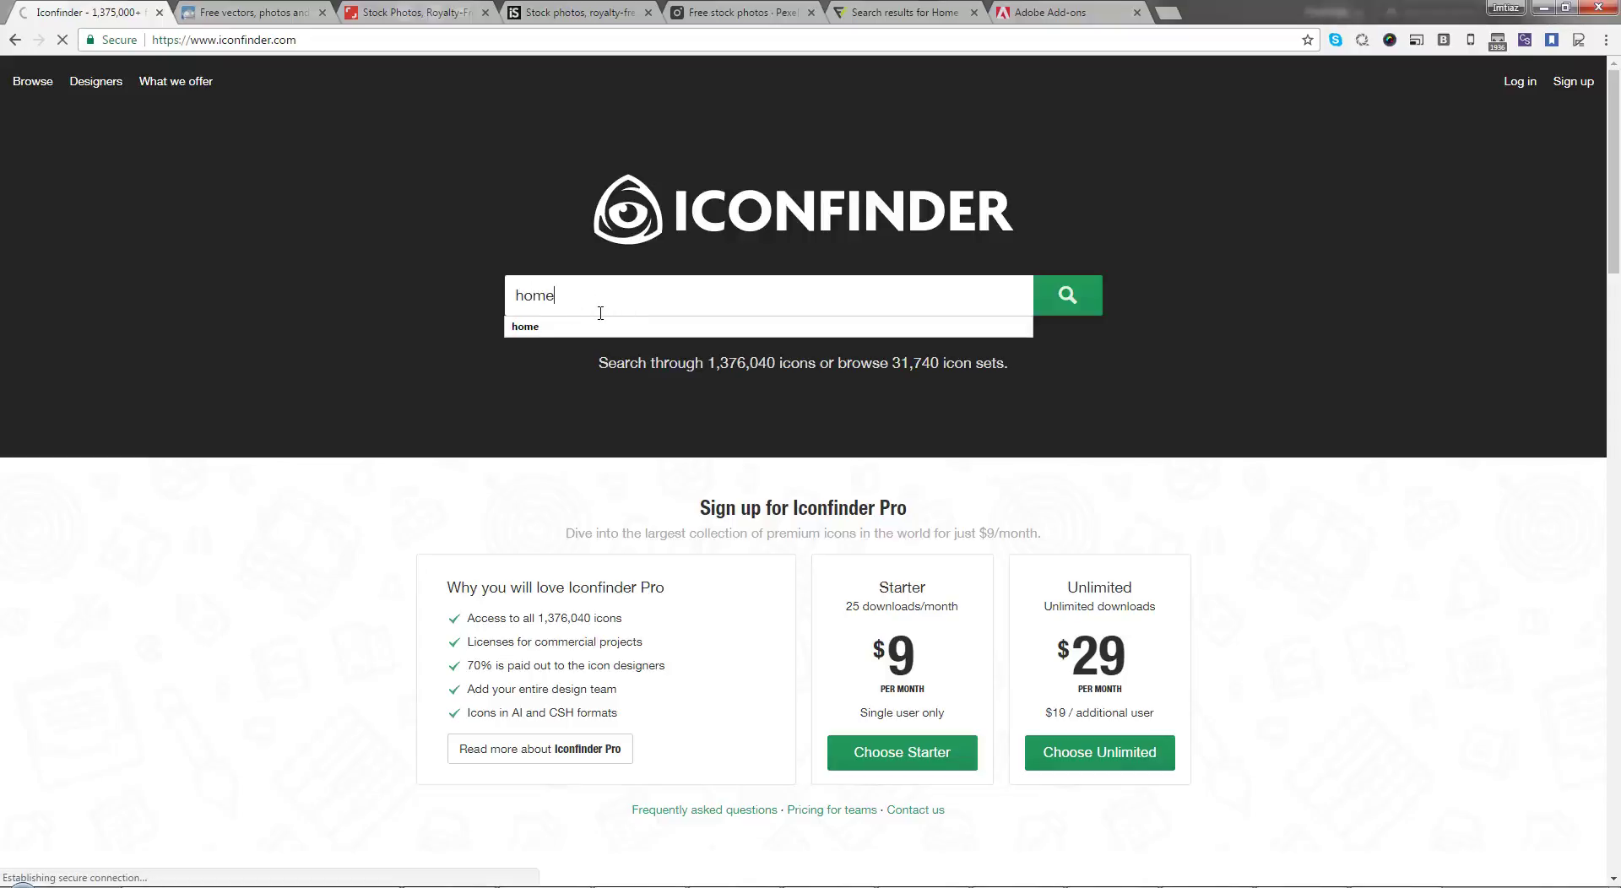
left_click(1068, 295)
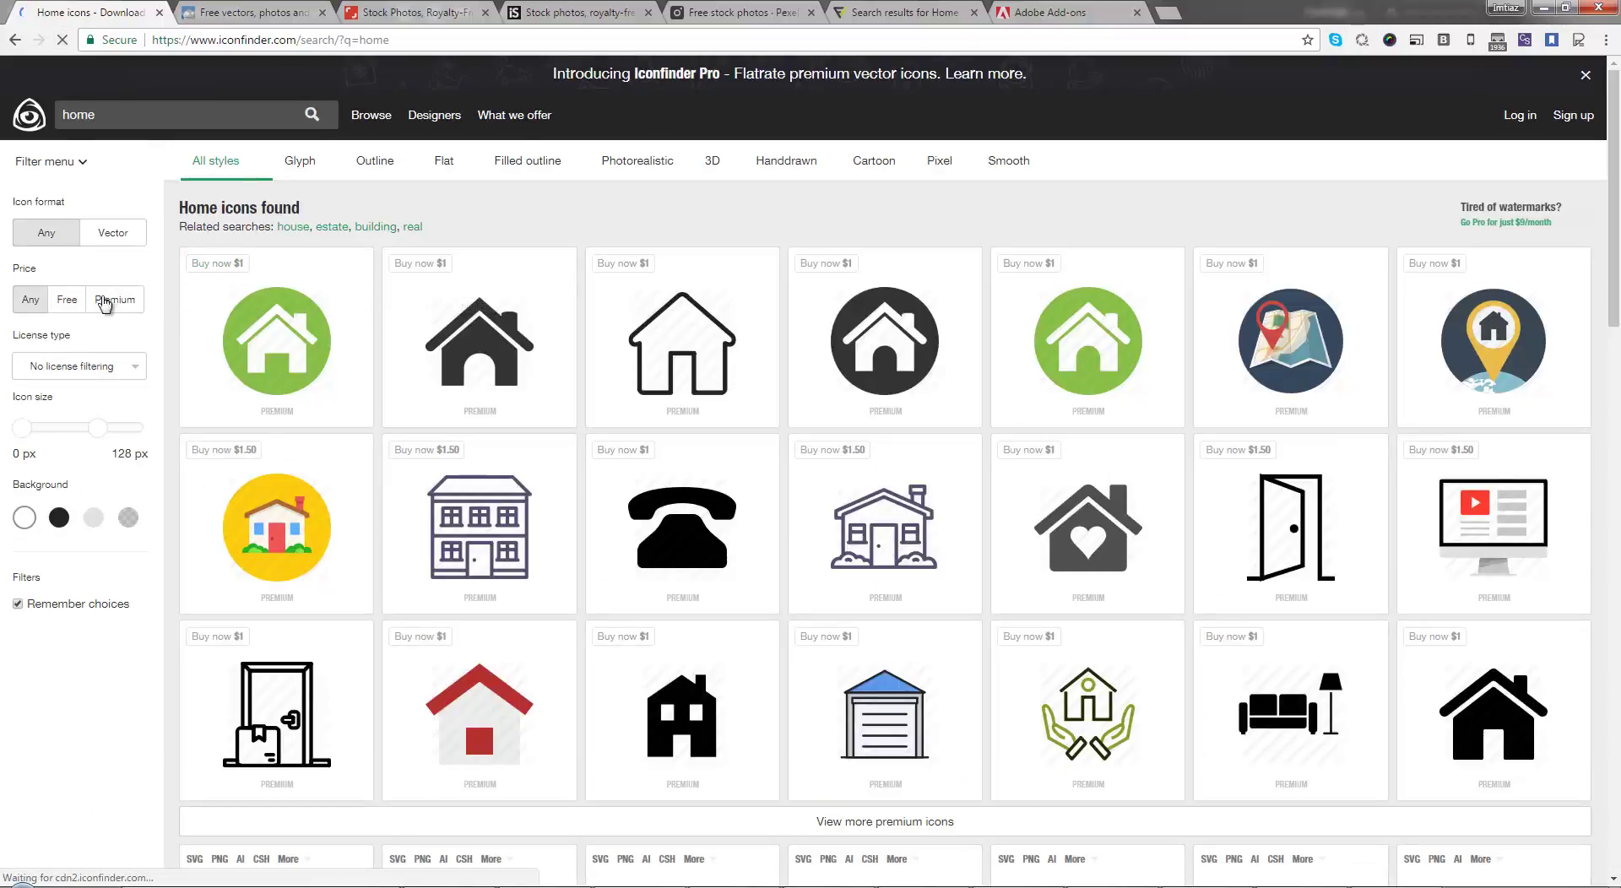
Step: Filter the Iconfinder home icons to the Free price option and look through the results
left_click(72, 306)
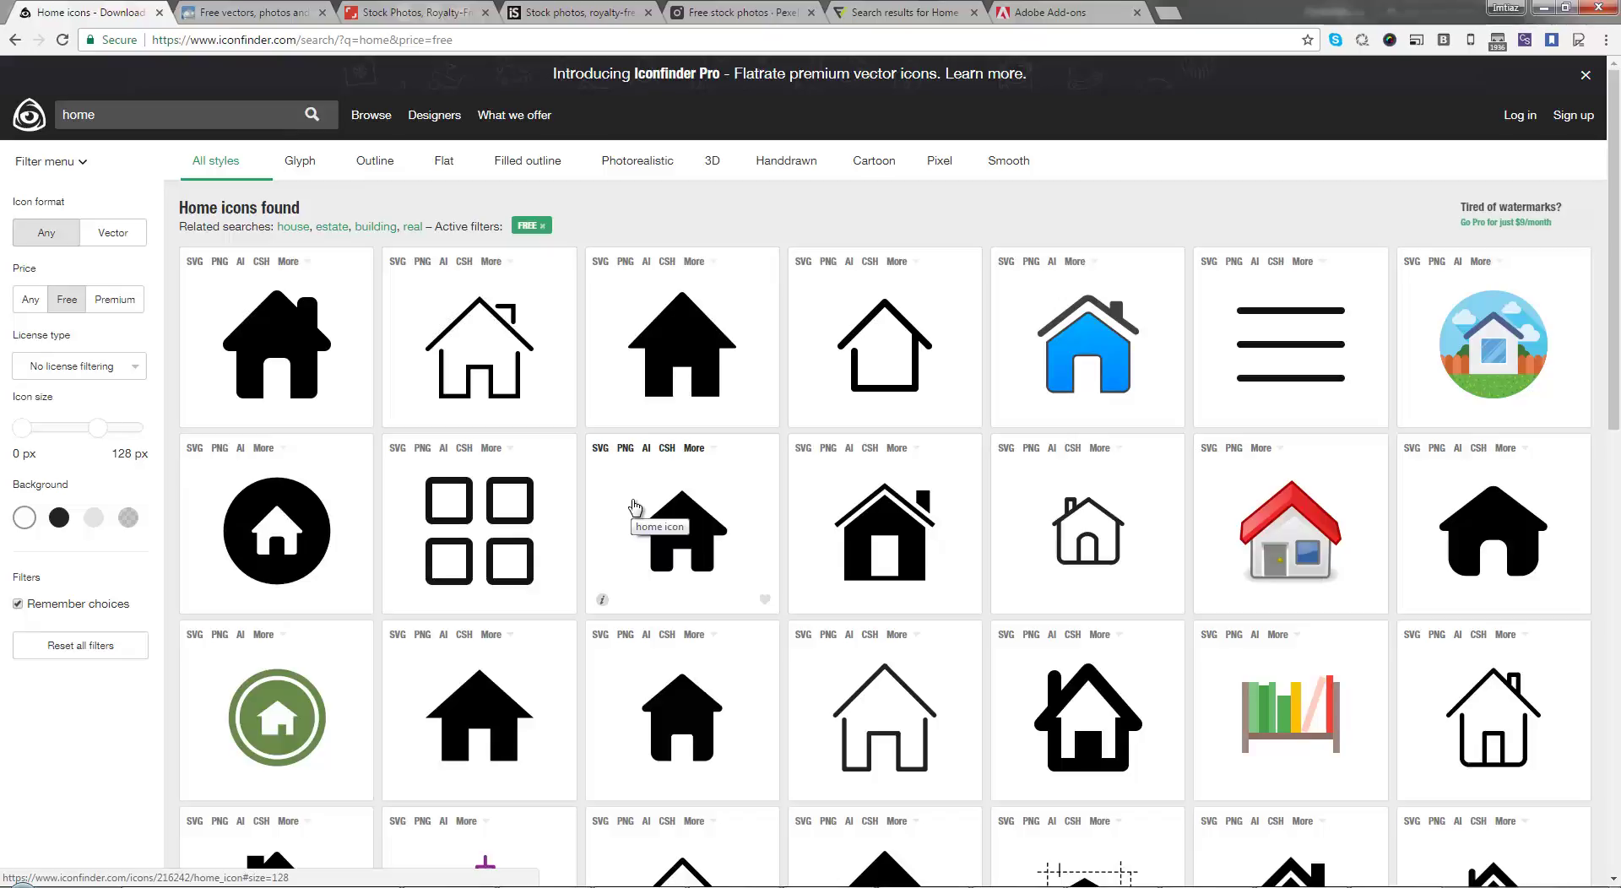
scroll(635, 507, "down", 3)
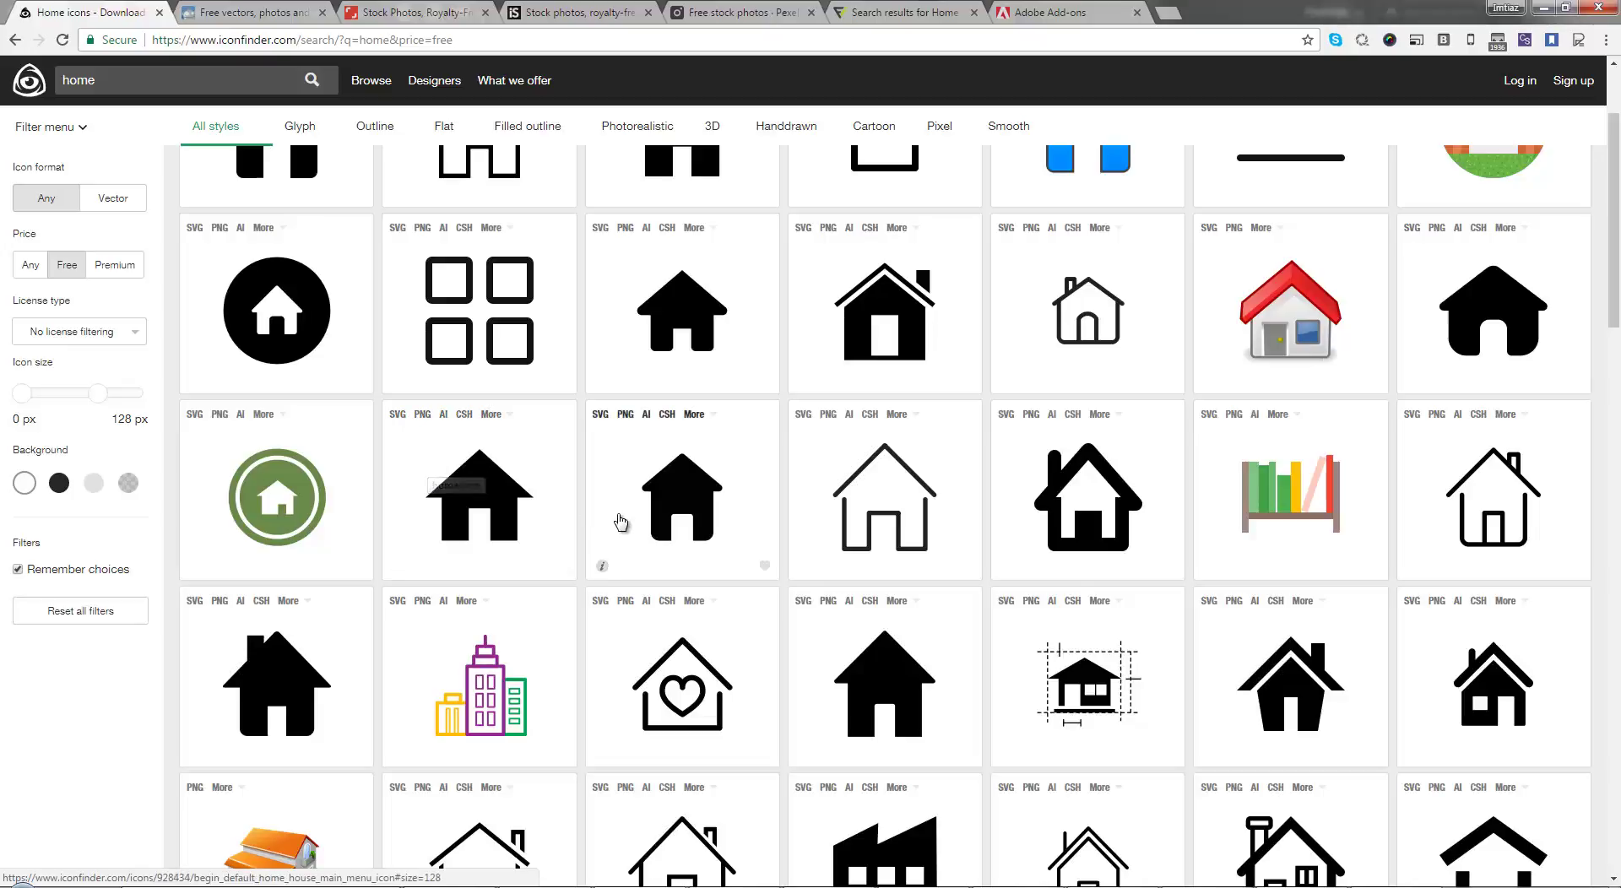
scroll(621, 522, "up", 1)
scroll(620, 522, "up", 3)
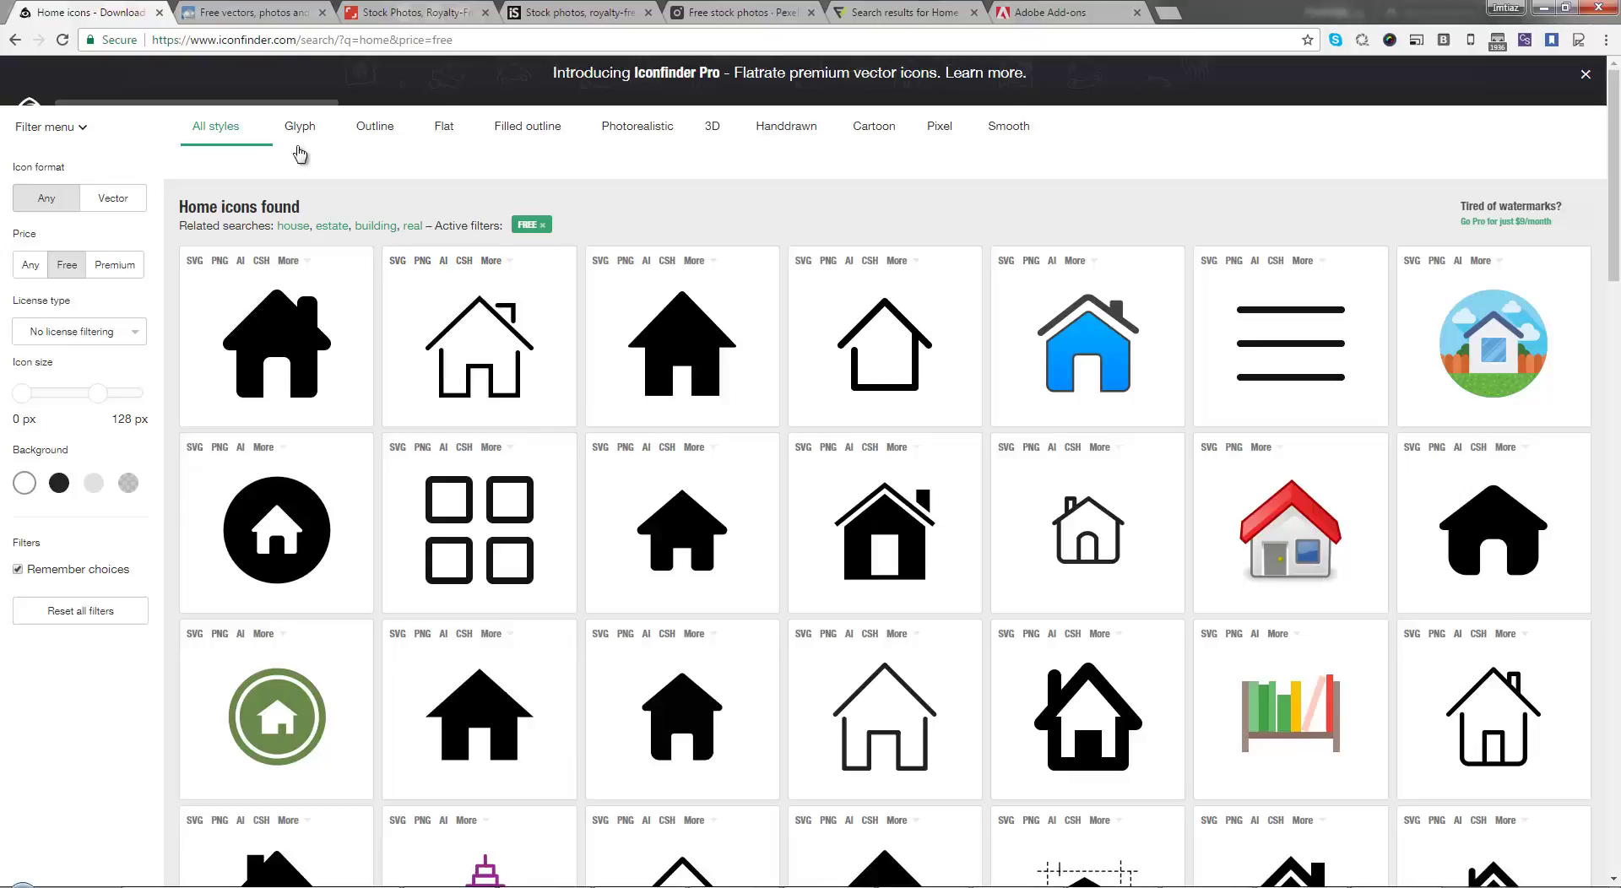
Step: View the free icons section on Freepik and return to the site's home page
left_click(296, 15)
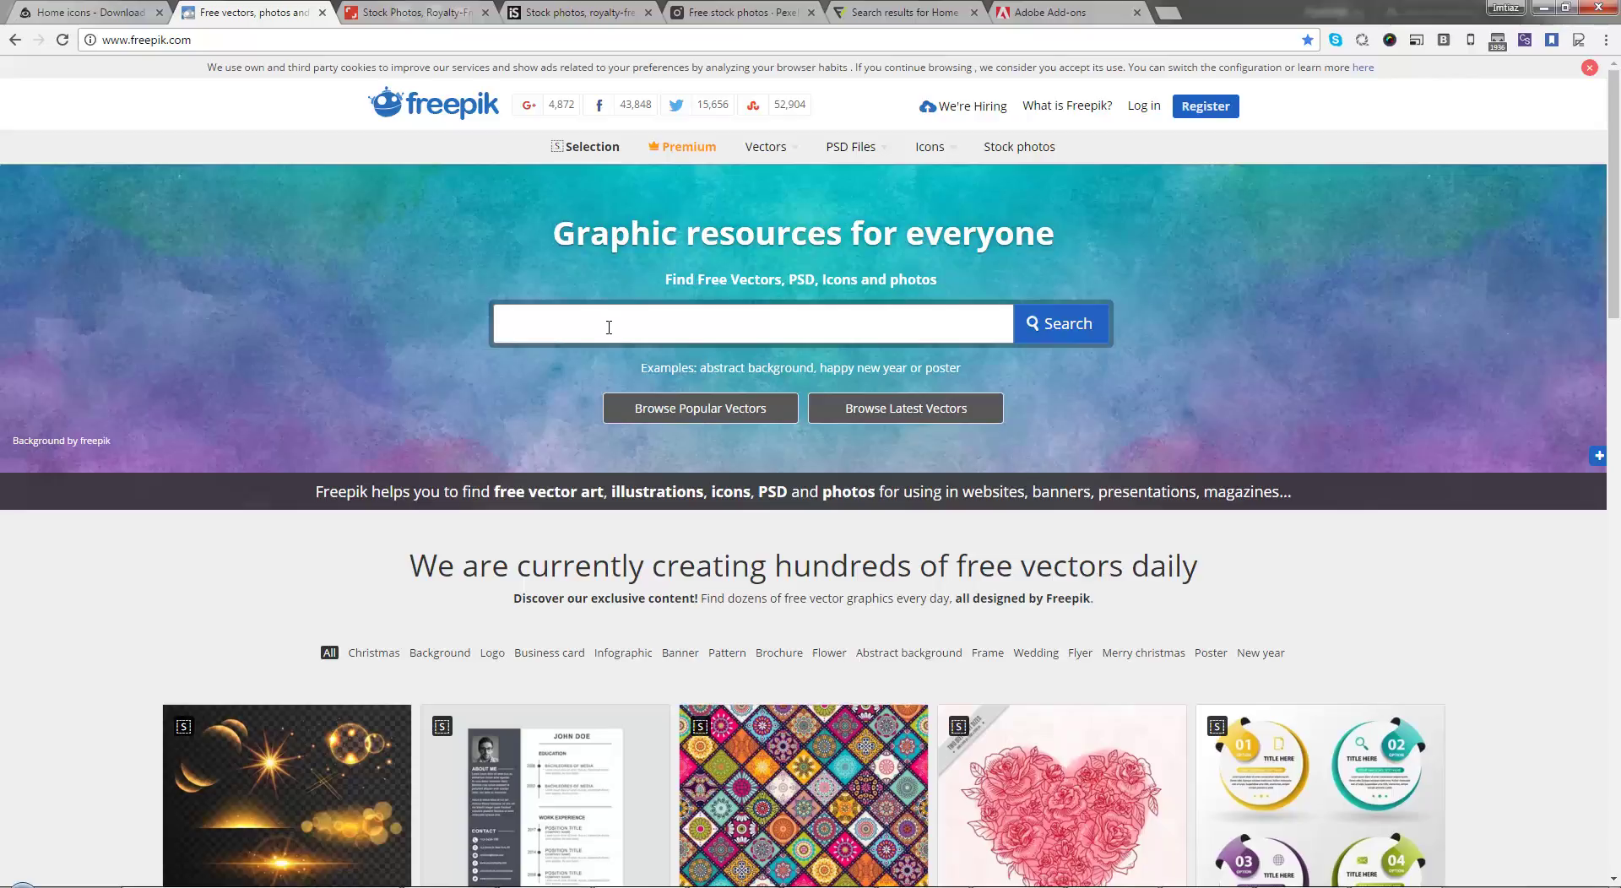
left_click(944, 155)
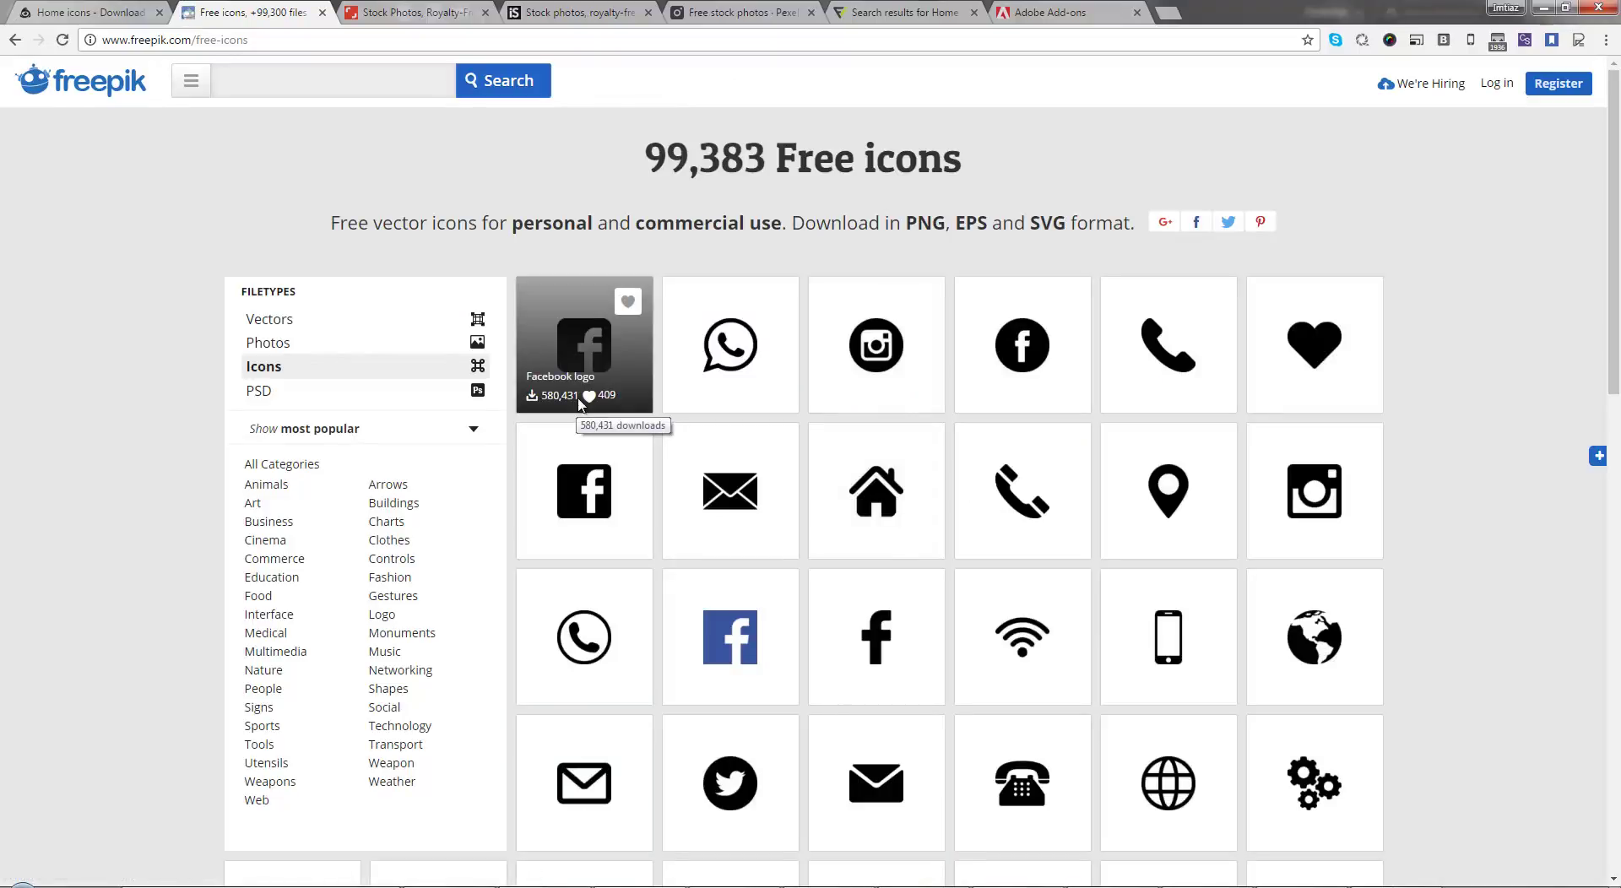
left_click(15, 40)
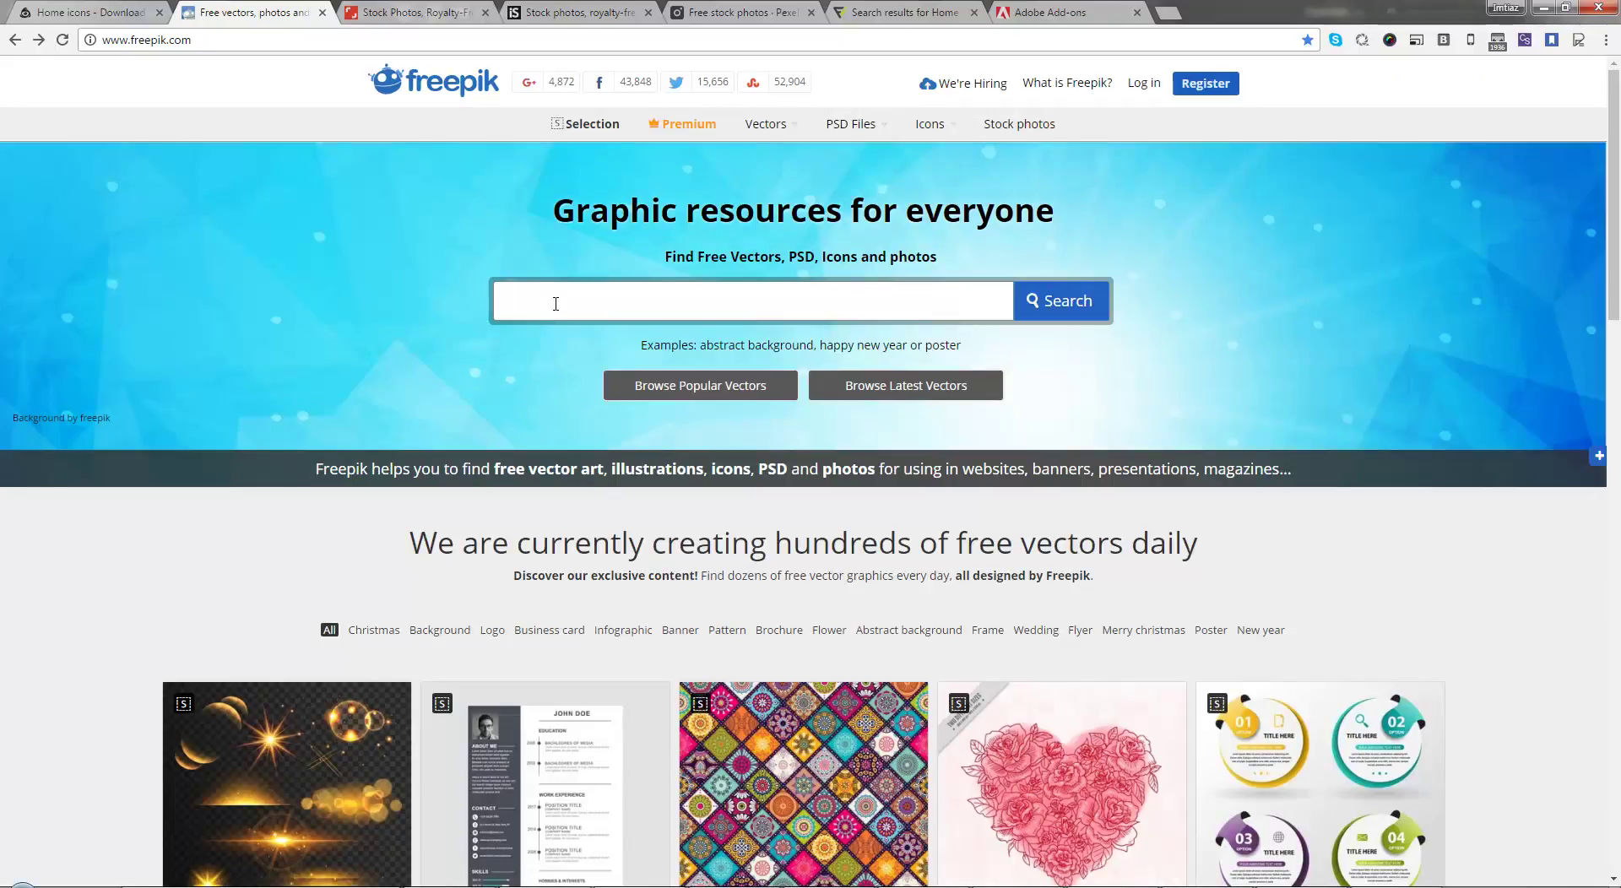
Step: Open Freepik's "Infographics with circular options" free vector, review its page, and close the advertising tab opened from it
scroll(1355, 697, "down", 2)
mouse_move(1283, 603)
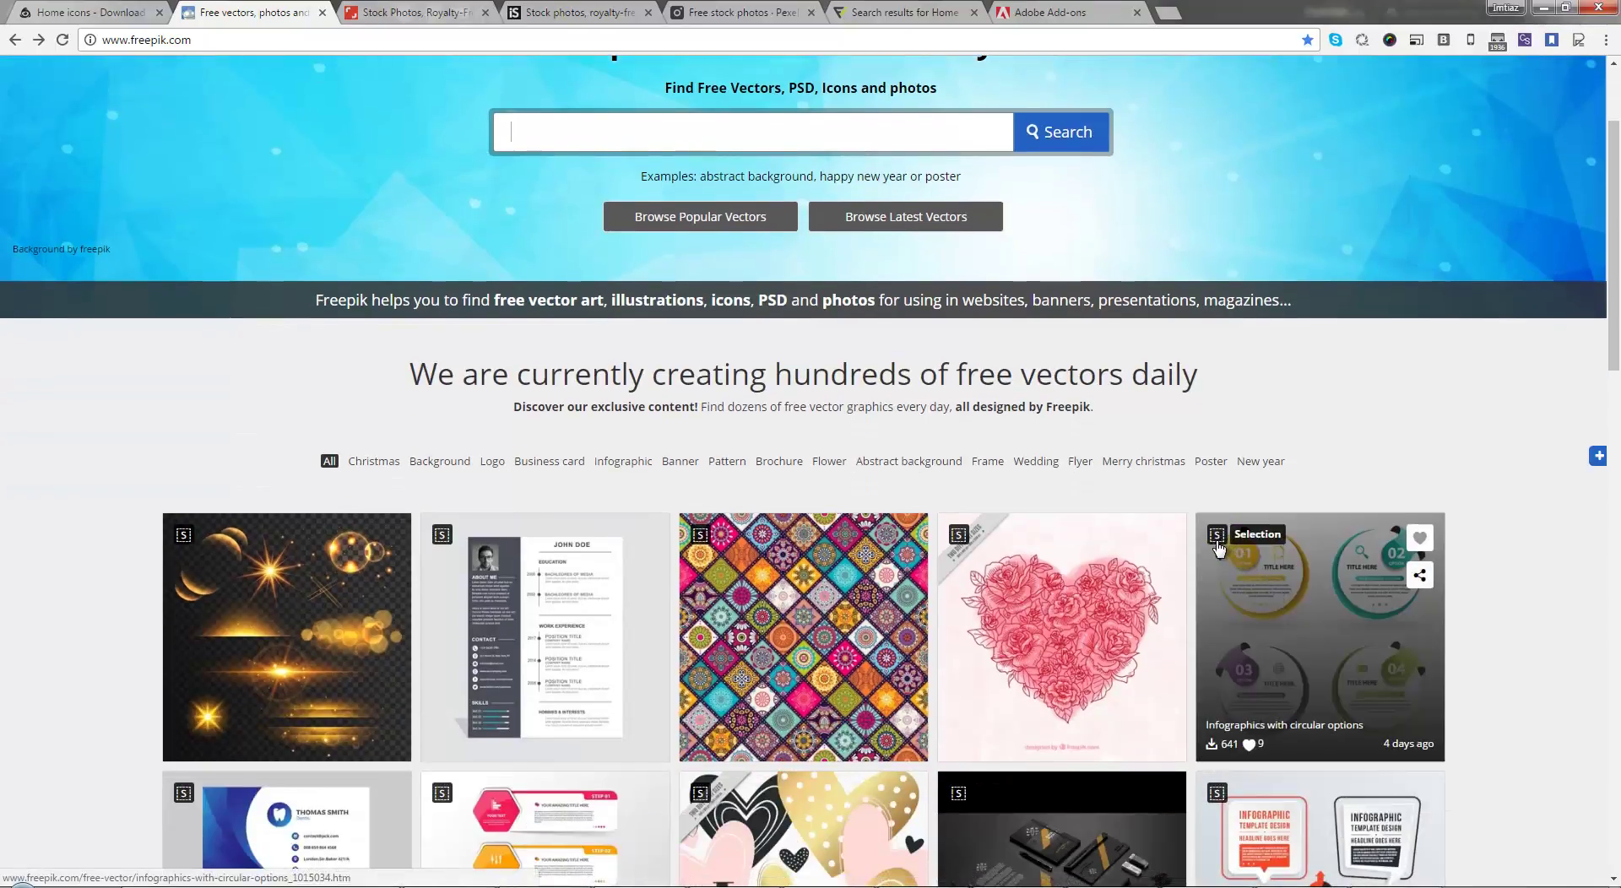
left_click(1312, 634)
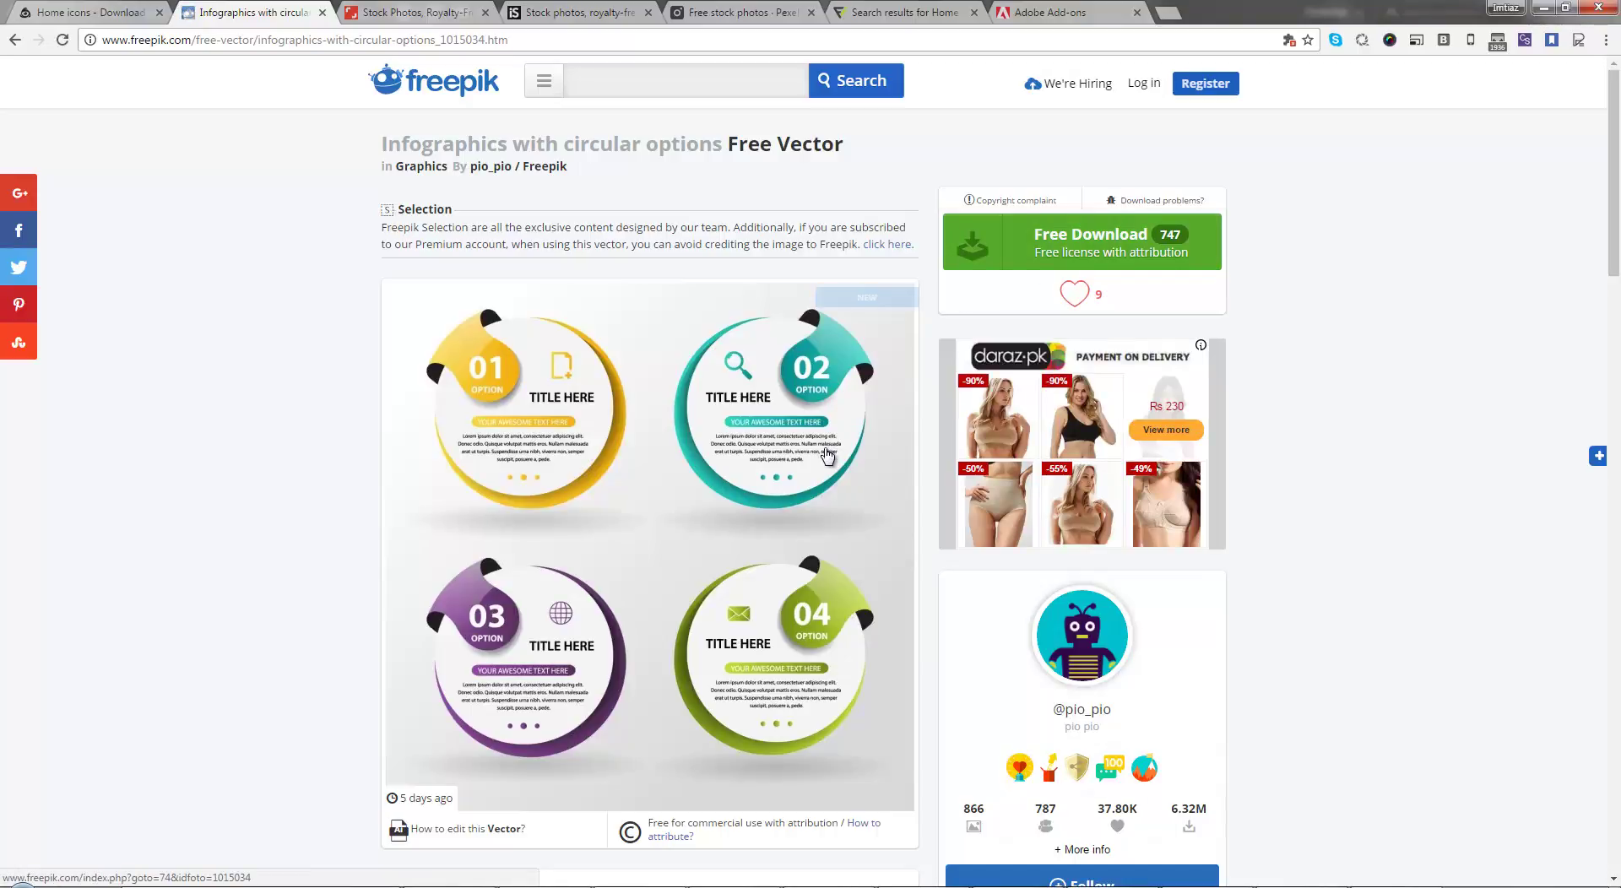
scroll(827, 453, "down", 3)
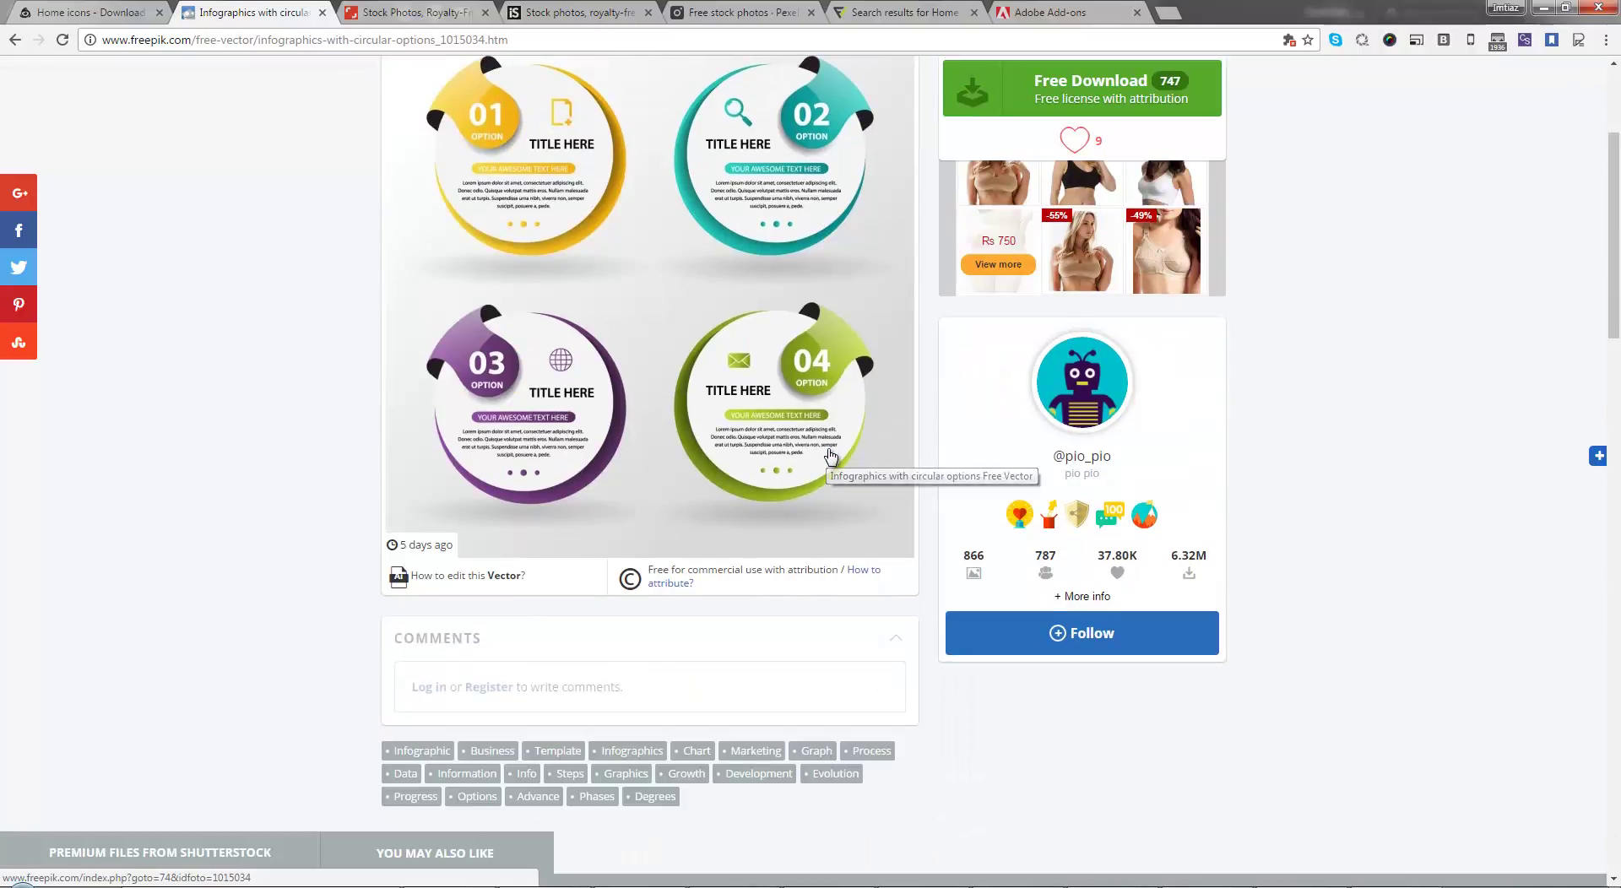
scroll(830, 457, "up", 3)
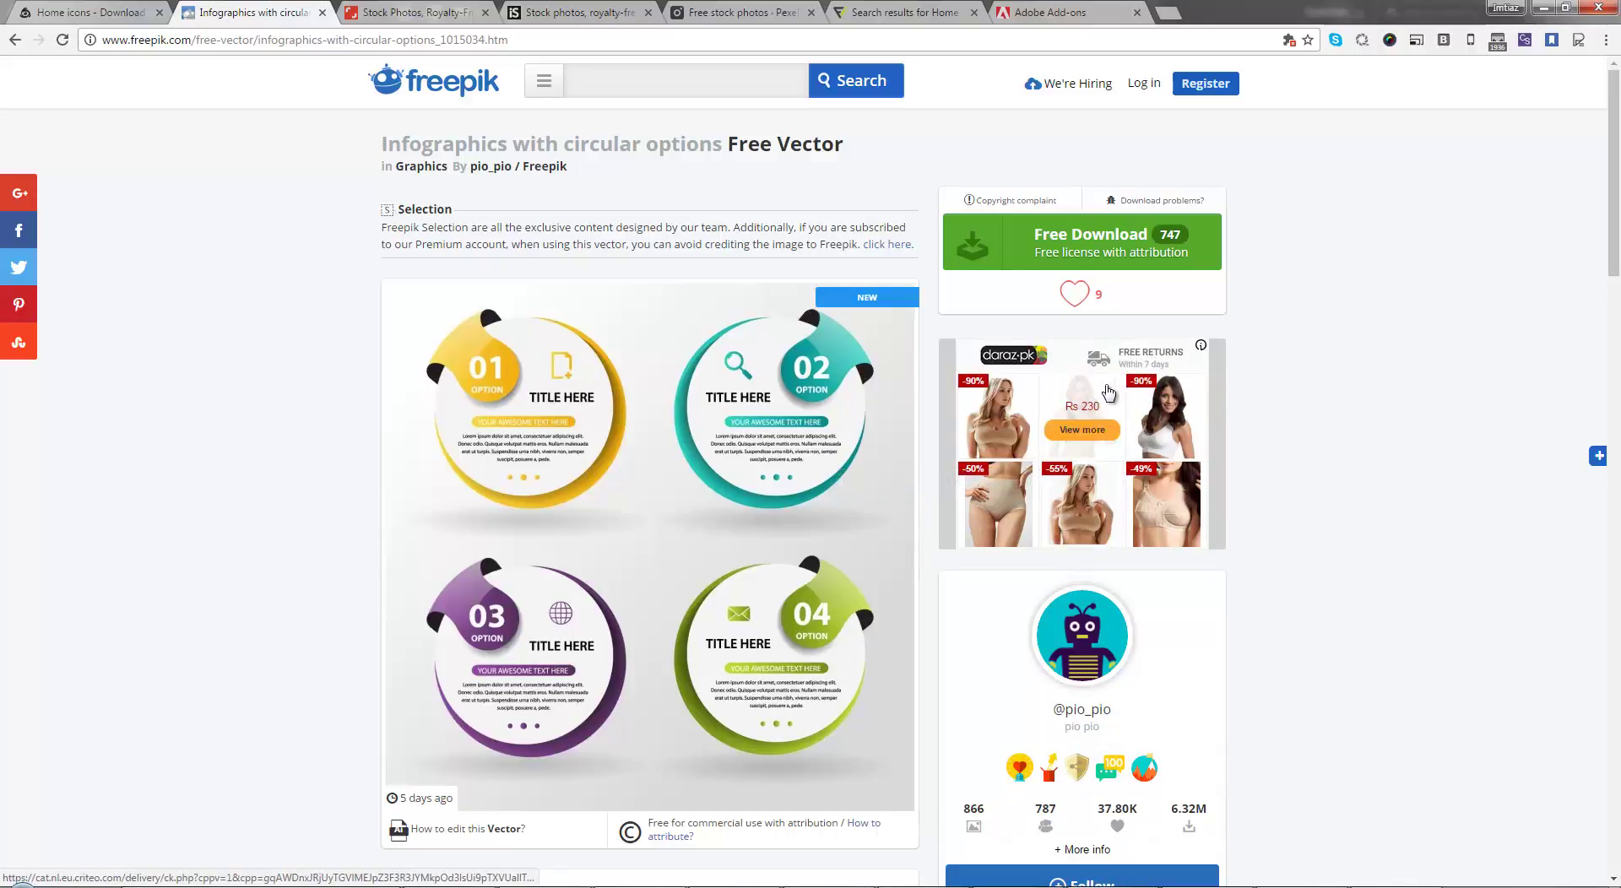
left_click(1202, 347)
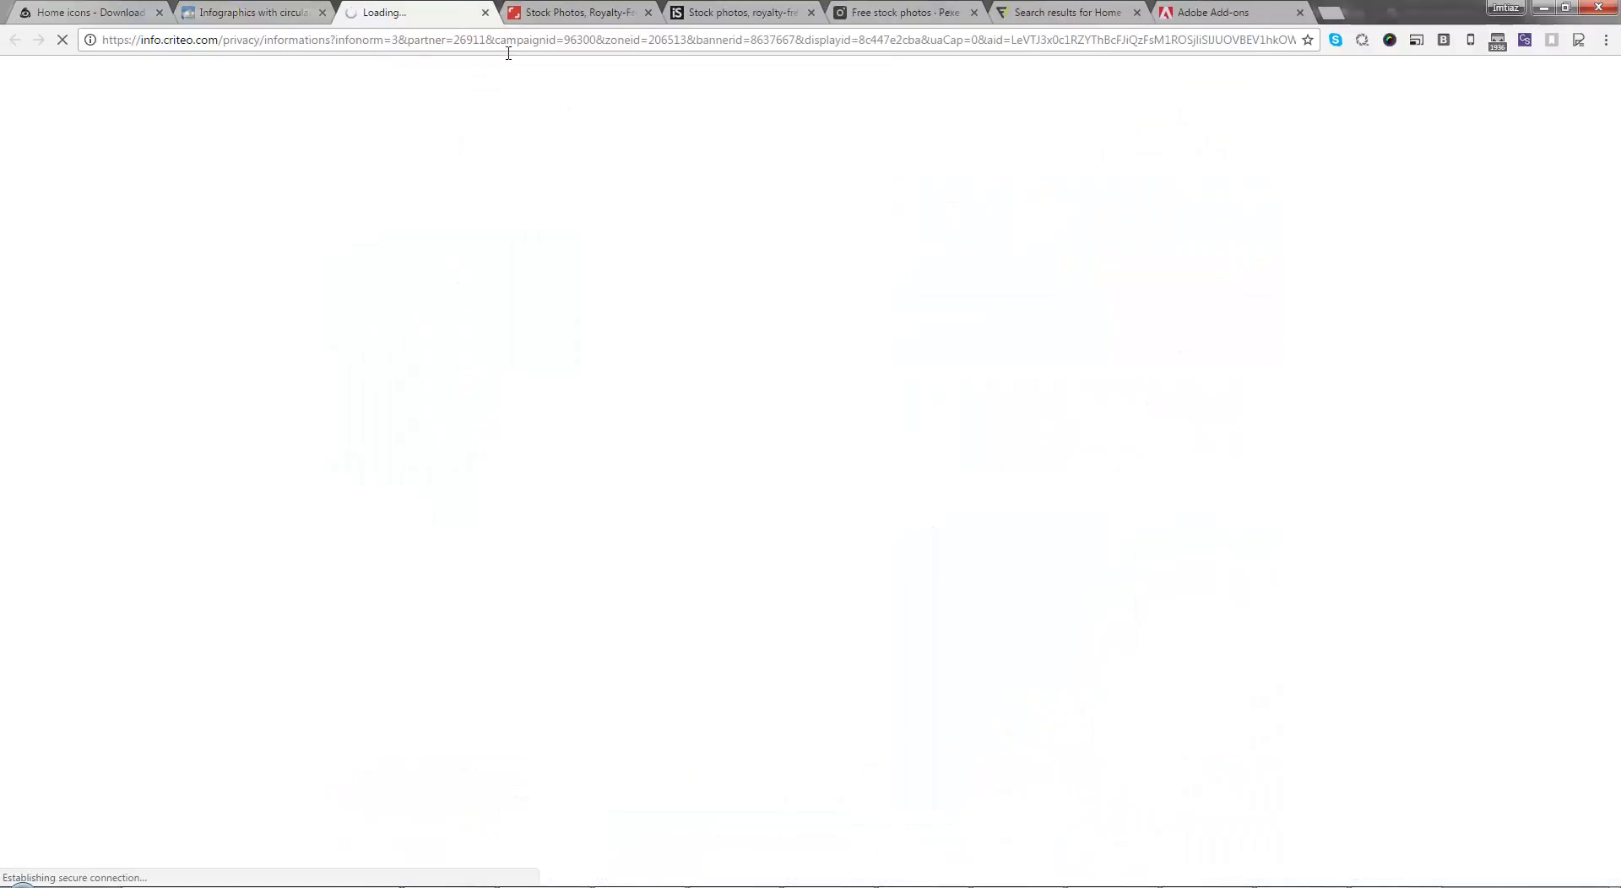
left_click(485, 12)
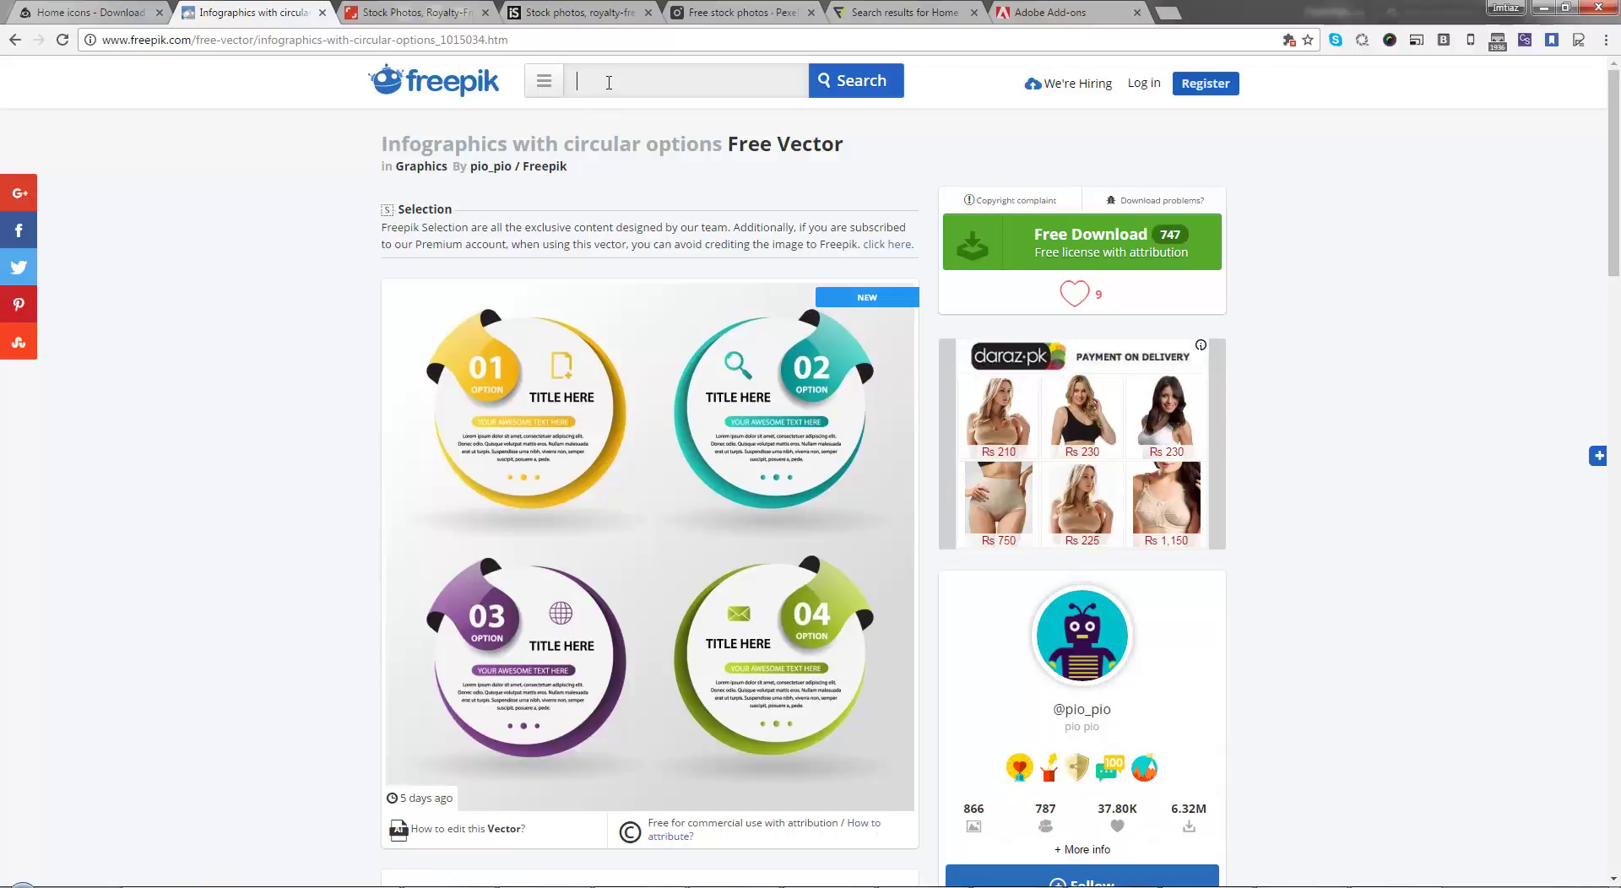
Step: Search Freepik for "laptop" and open the "Analytical research background" free vector
type("sd")
key("BackSpace")
key("BackSpace")
type("laptop")
key("Return")
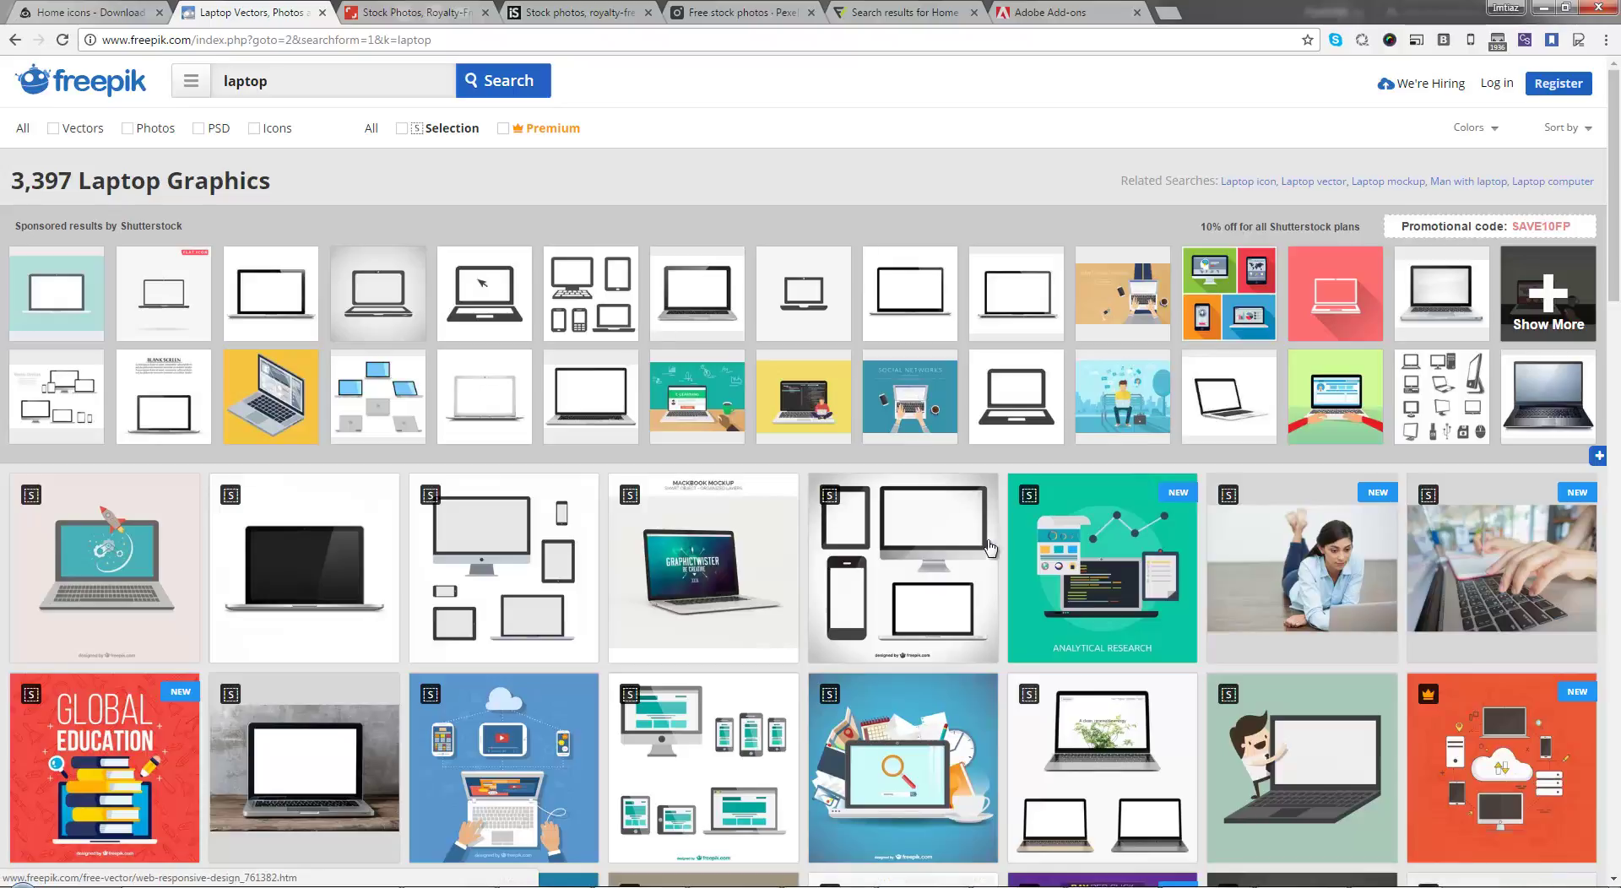
left_click(1095, 590)
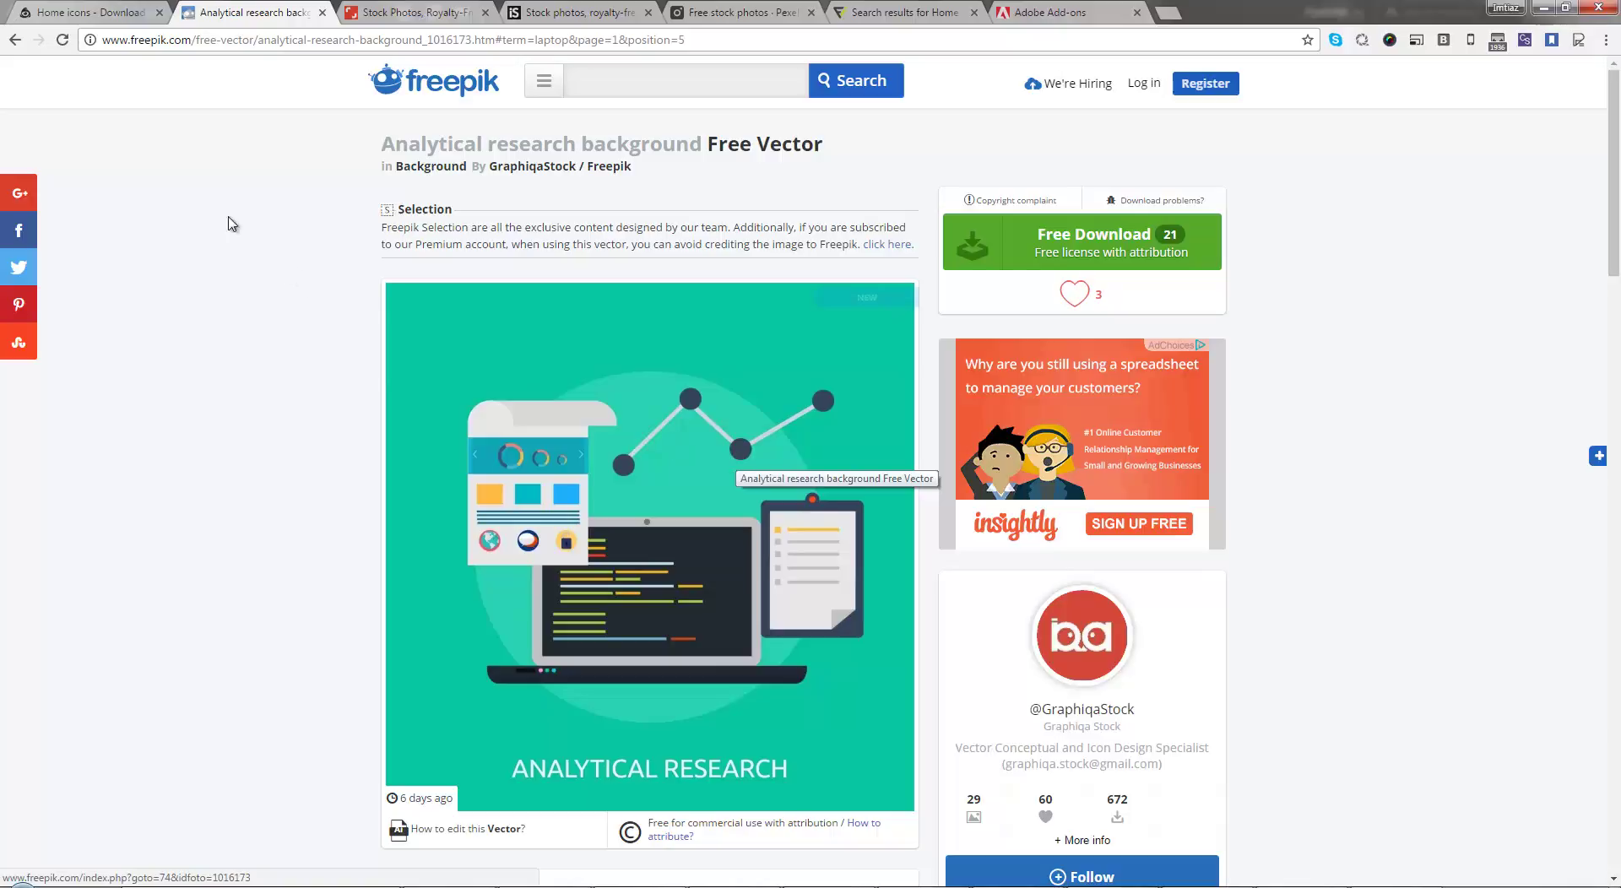
Step: Look through Flaticon's home icon results and return to the Freepik vector page
left_click(870, 10)
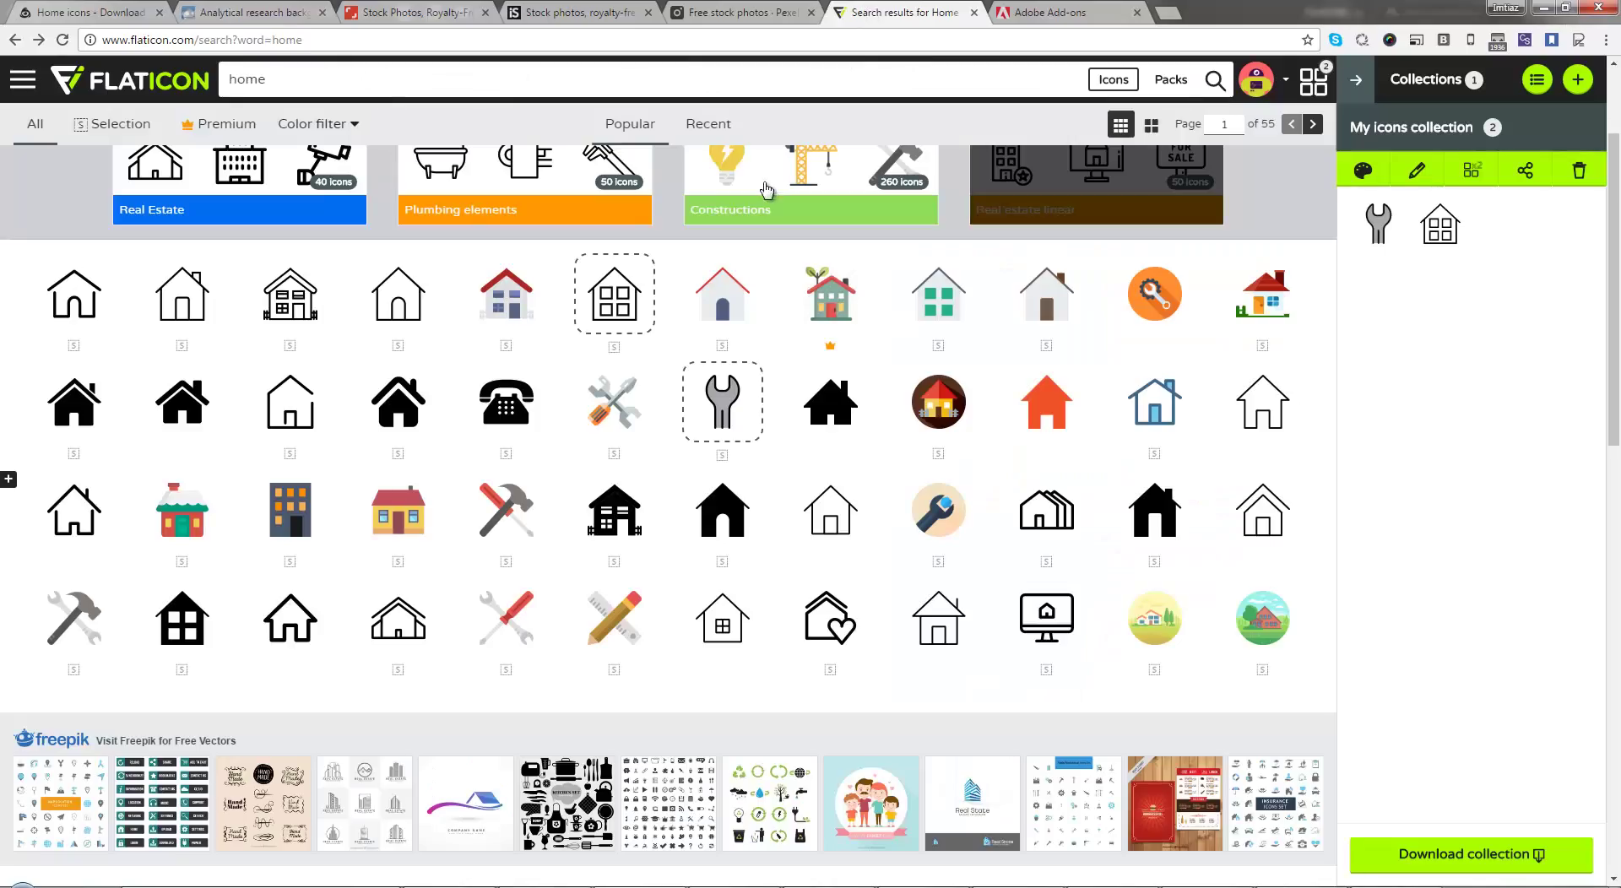
scroll(621, 393, "down", 1)
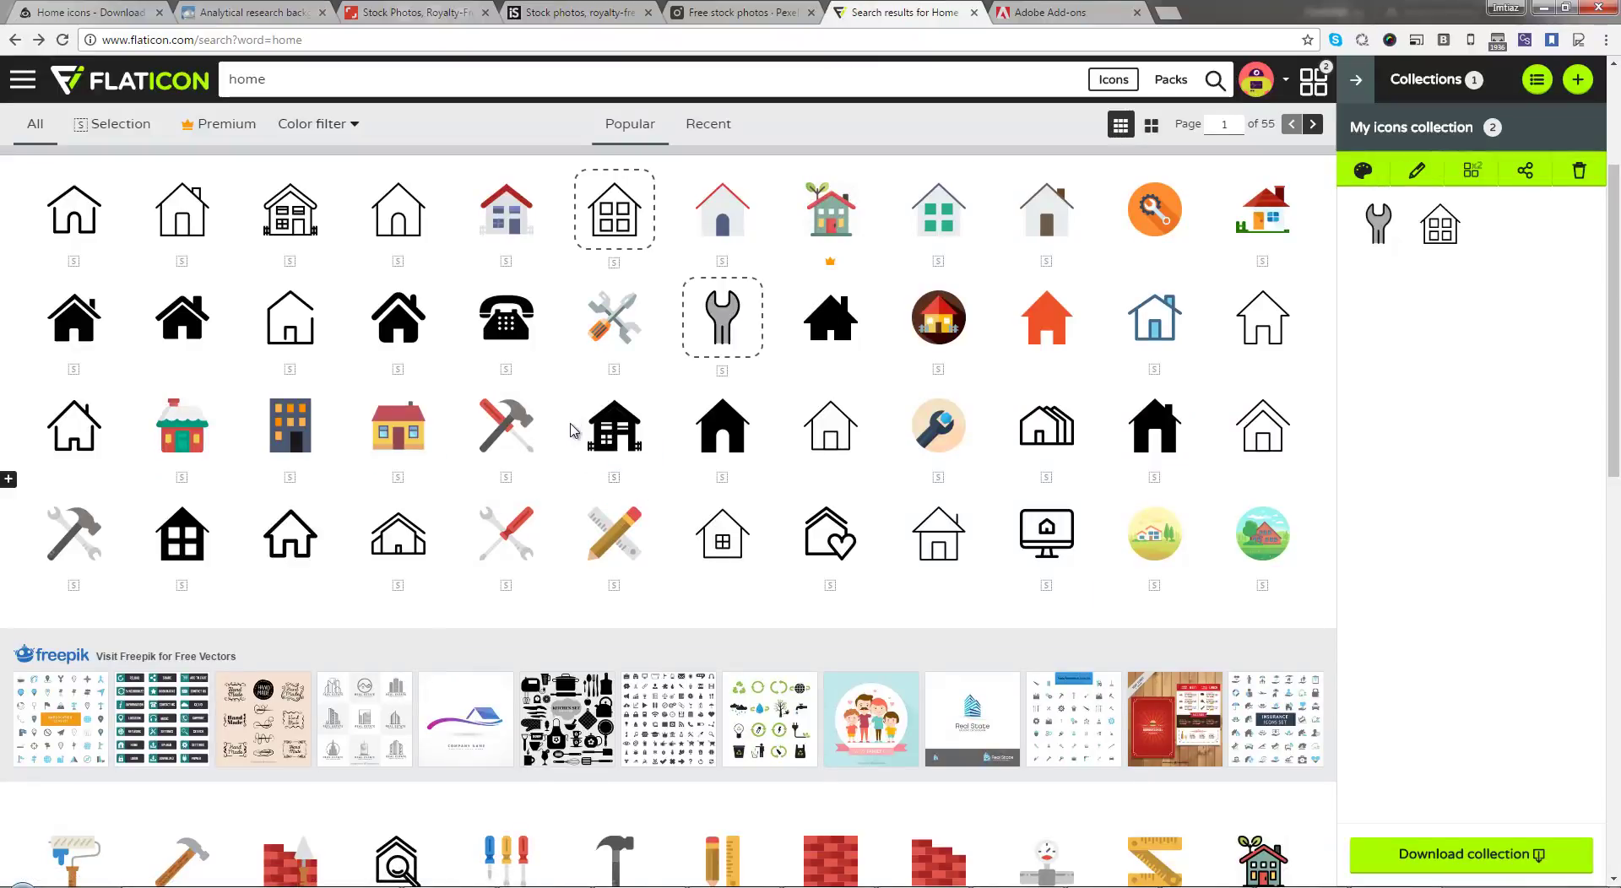
left_click(292, 10)
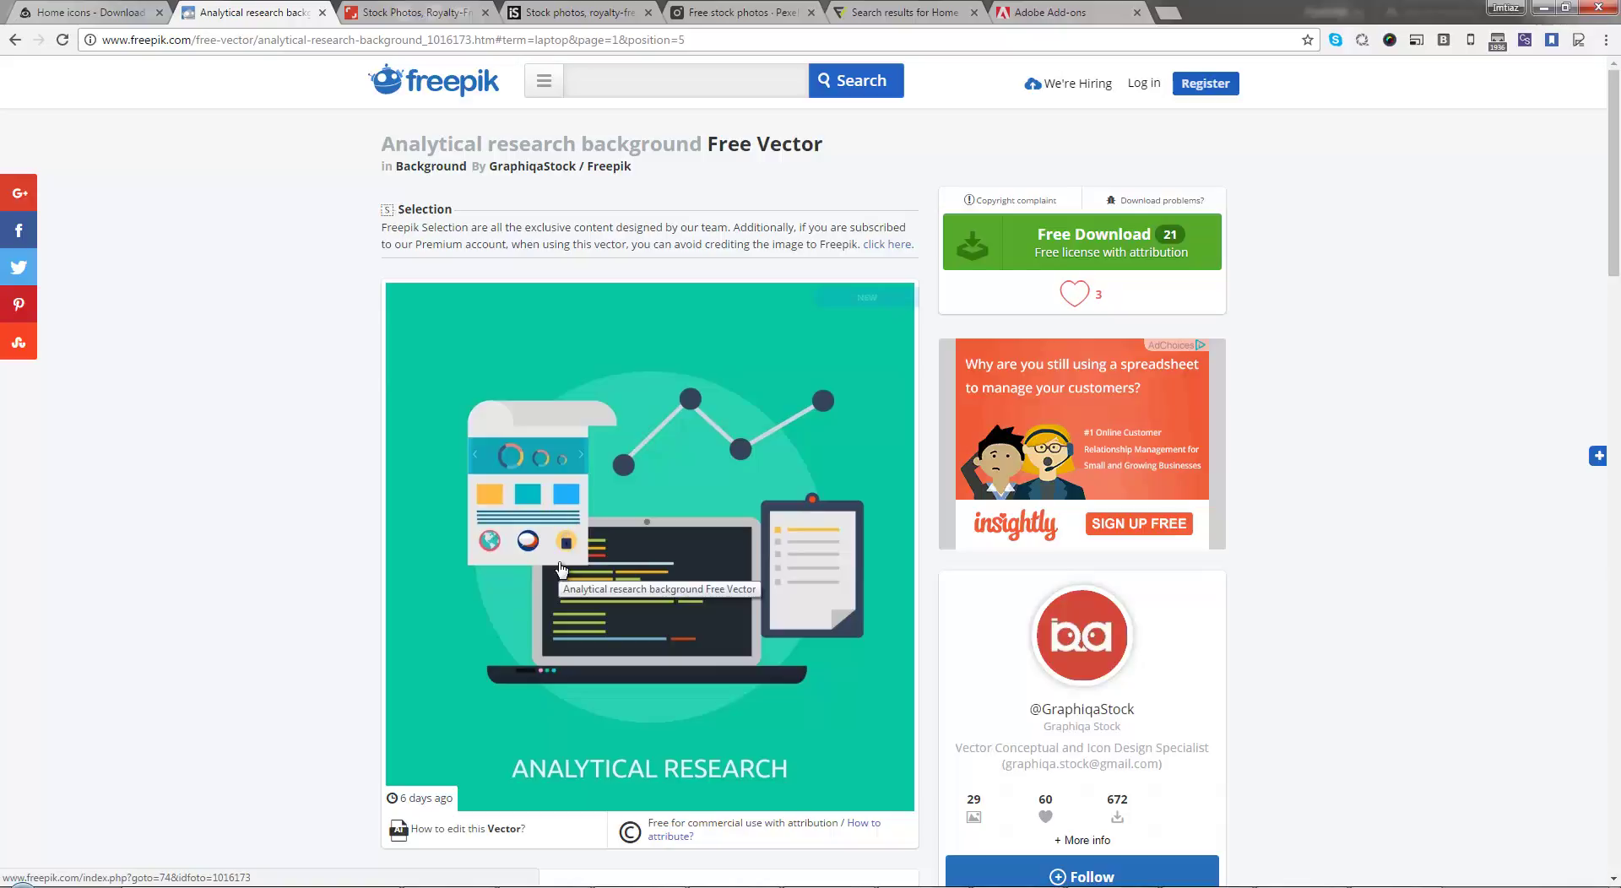
Step: Search Shutterstock for "learning" and limit the results to Photos
left_click(432, 9)
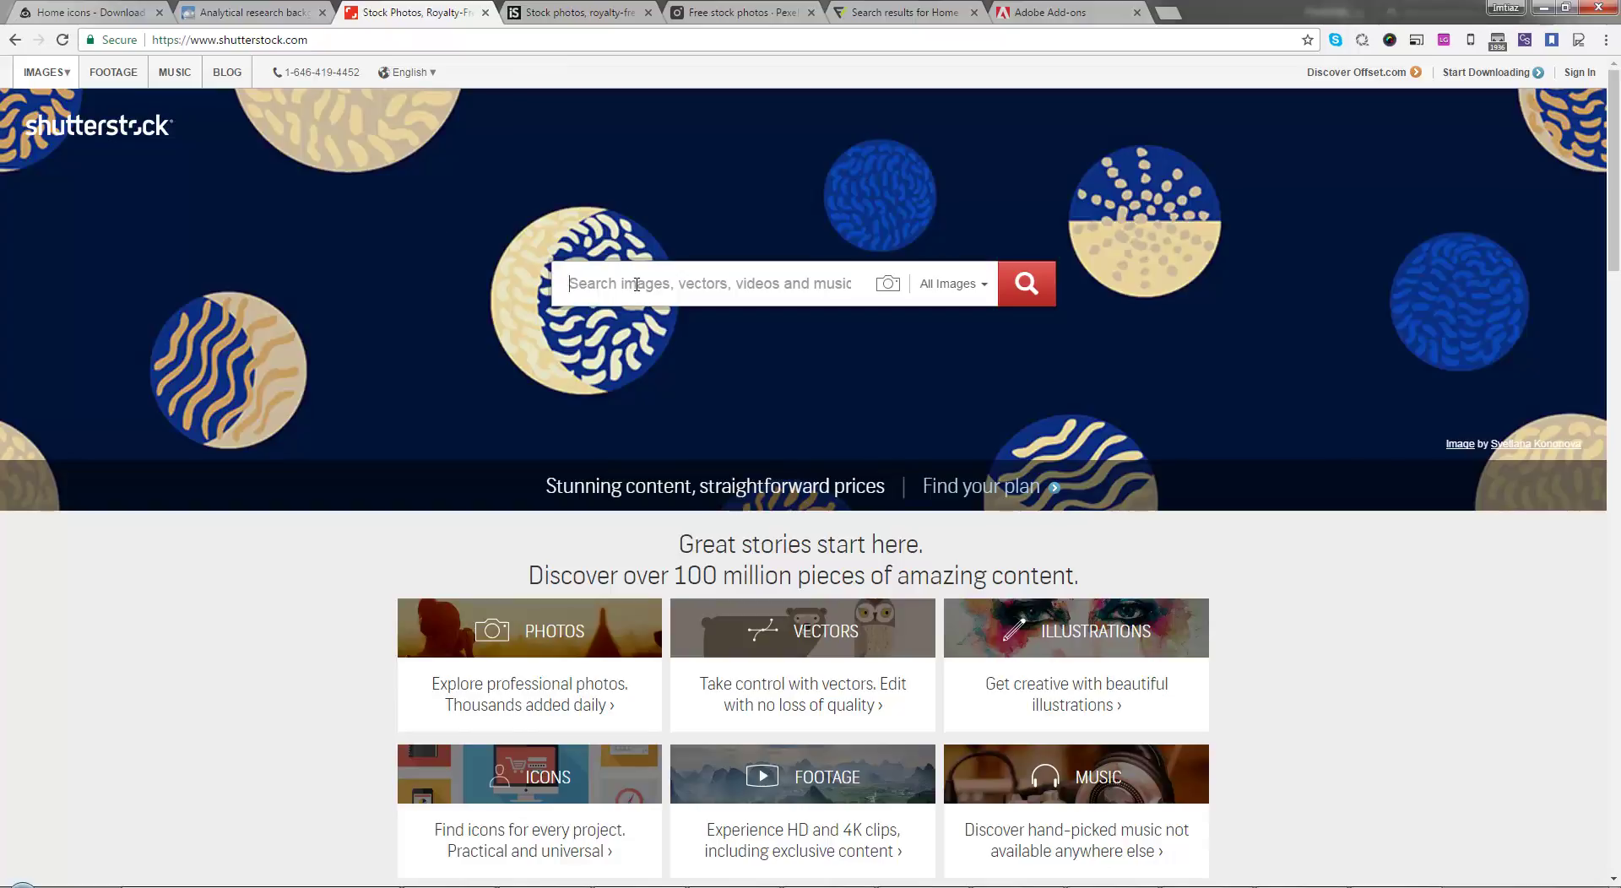
type("learning")
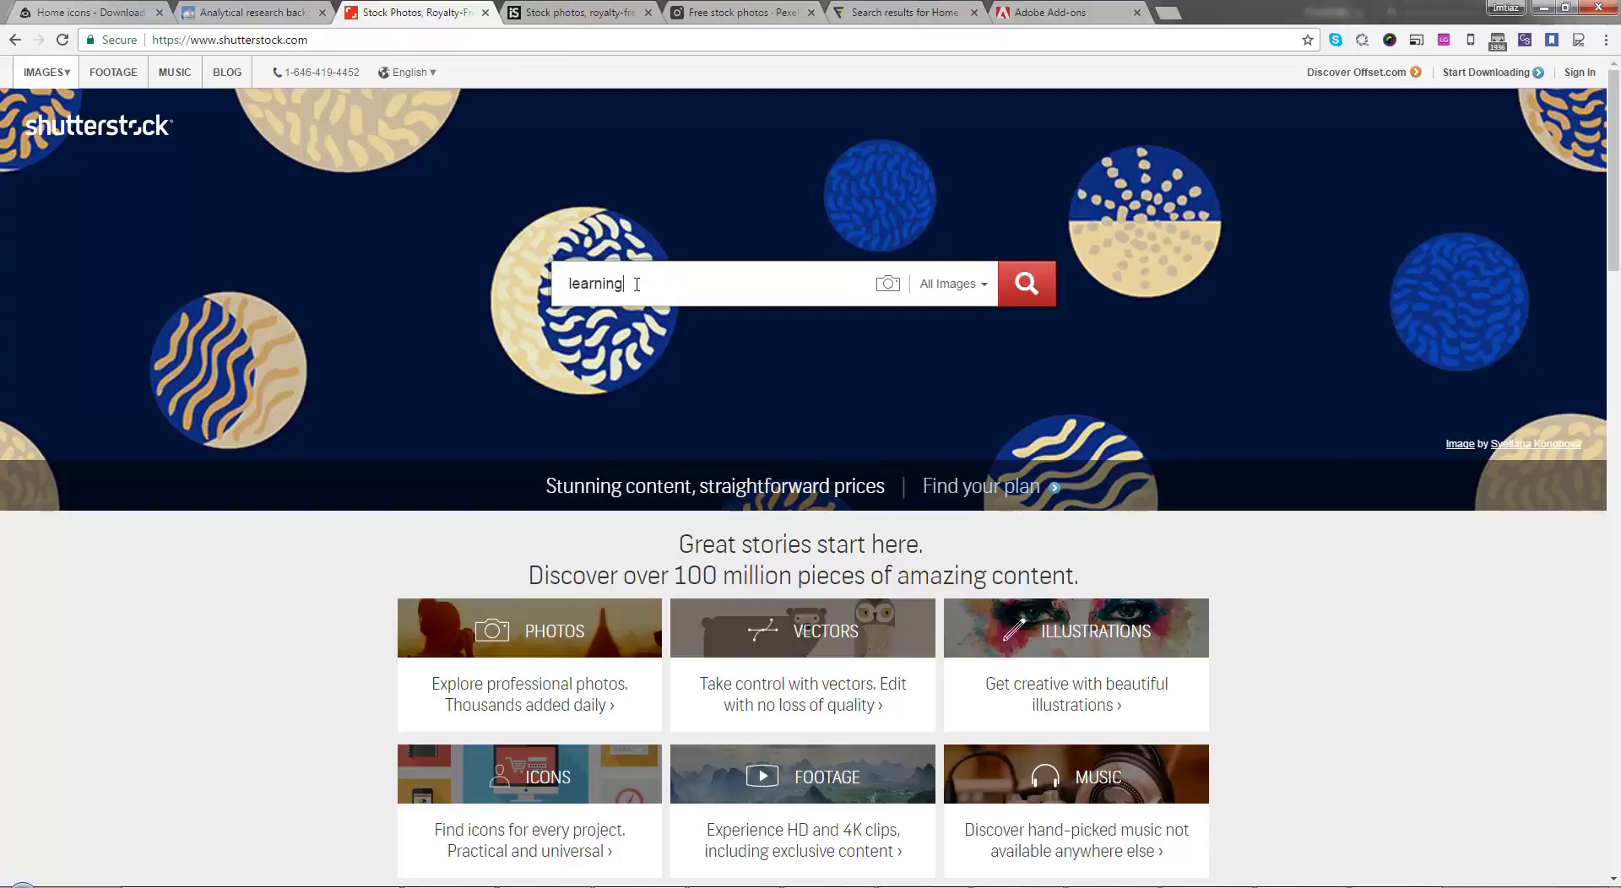
key("Return")
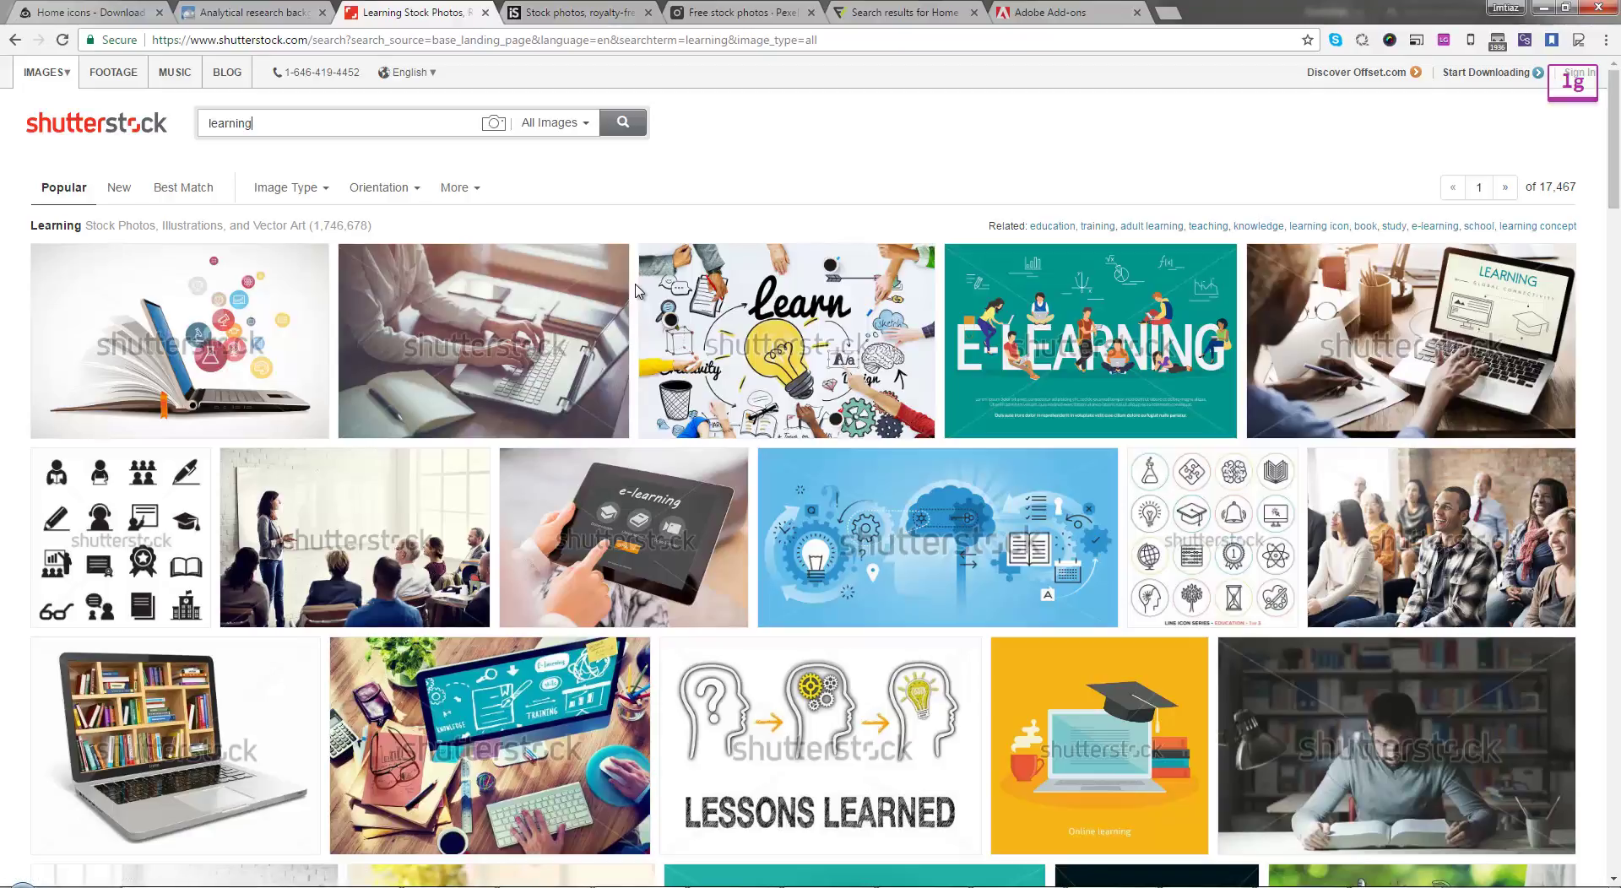
left_click(577, 127)
left_click(575, 170)
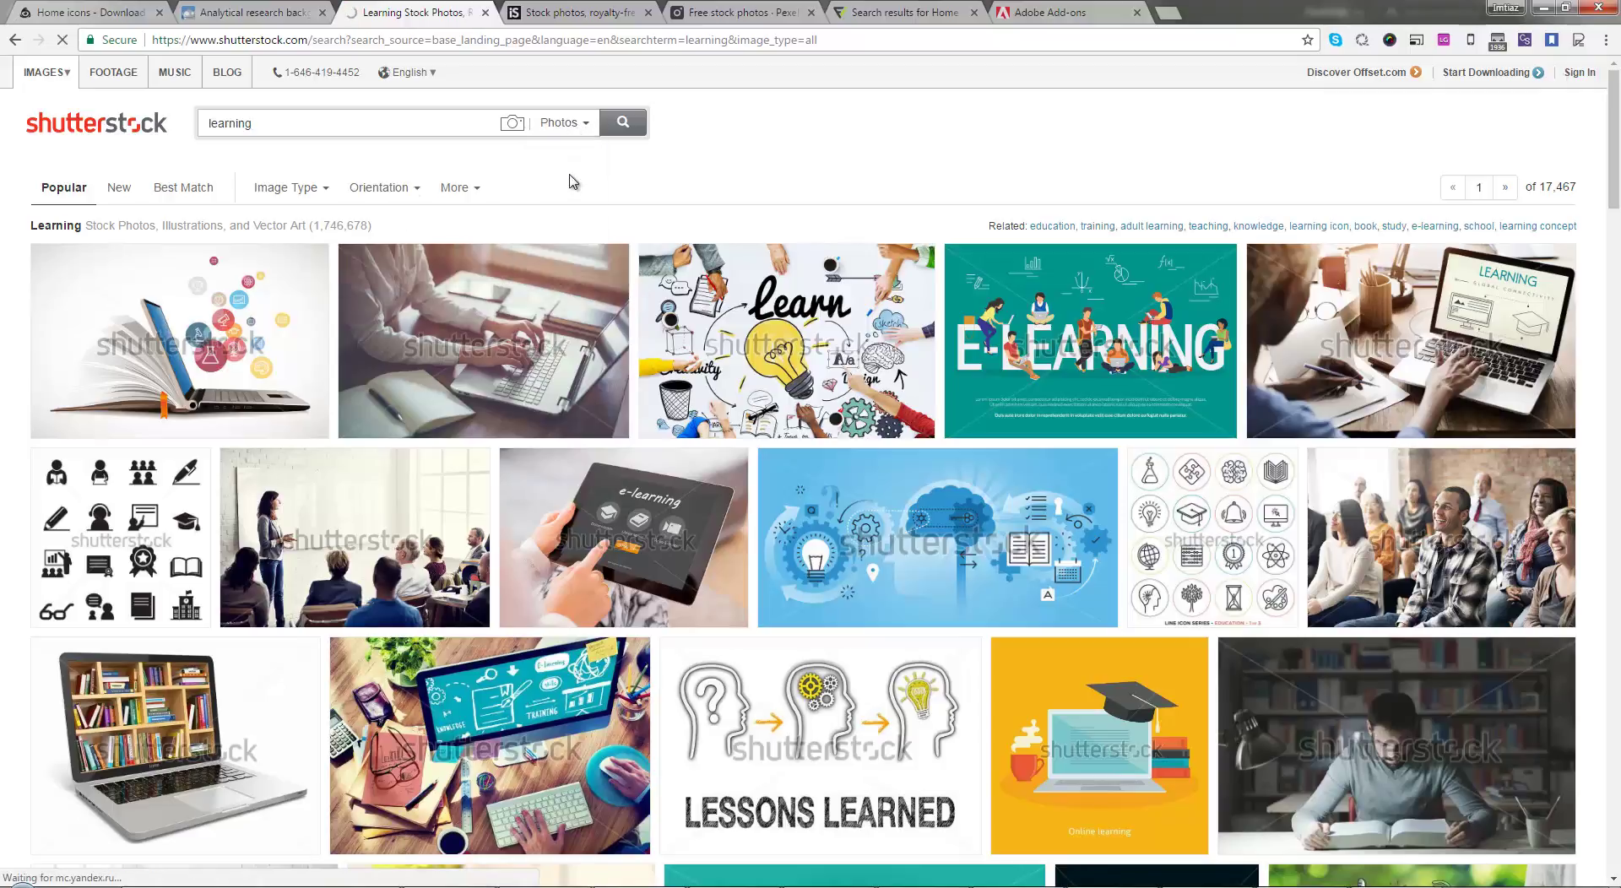
left_click(623, 123)
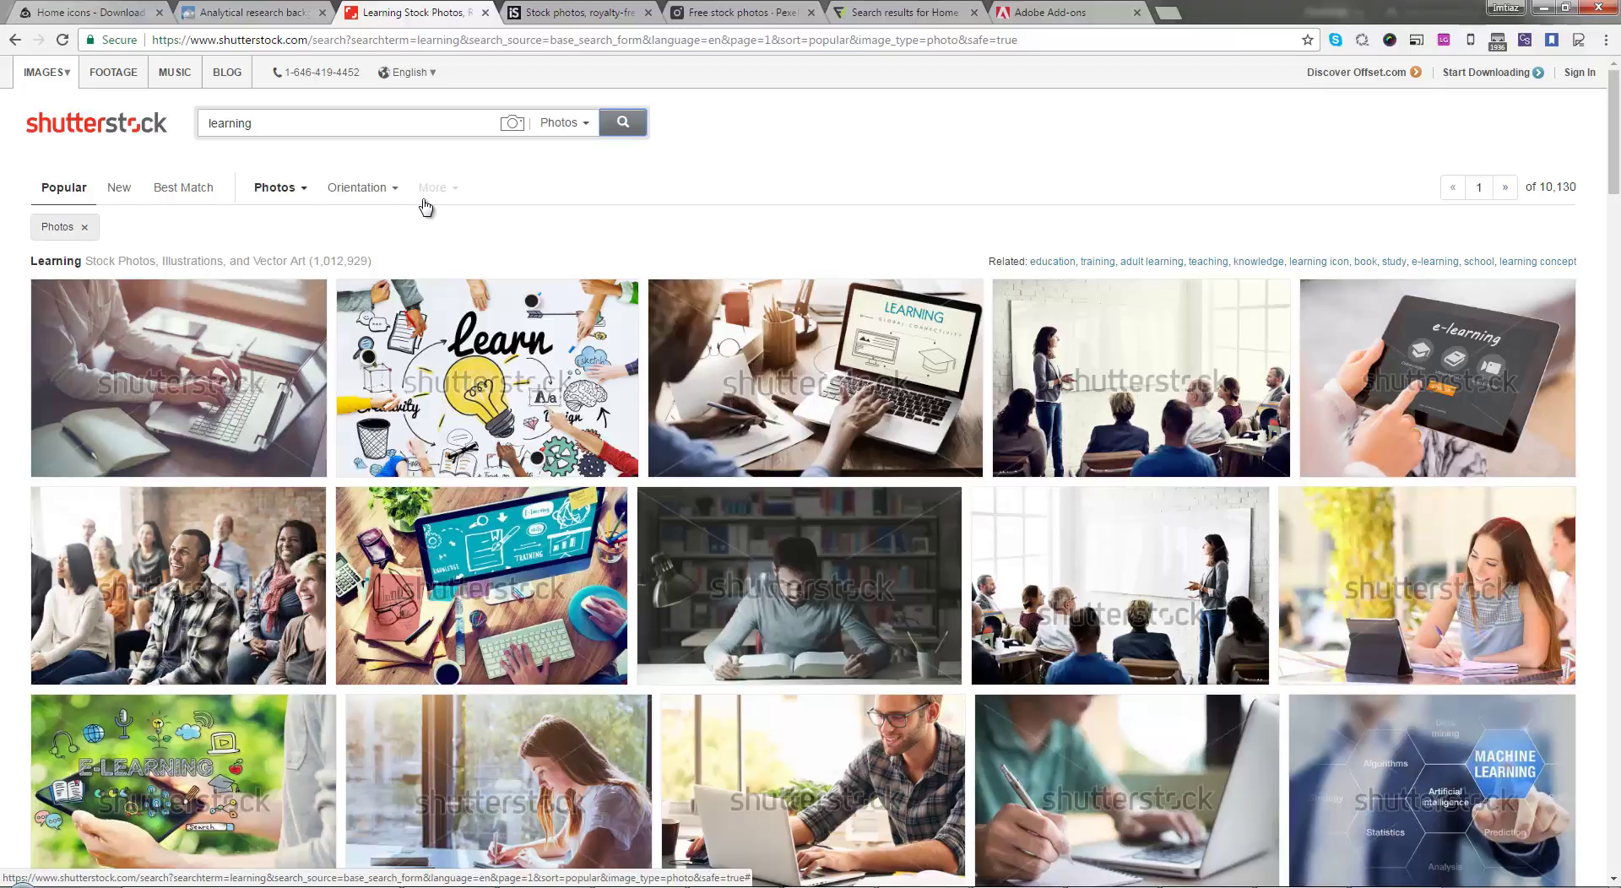
Step: Review the Orientation choices and the additional search filter options for the learning photos, leaving them unset
left_click(368, 196)
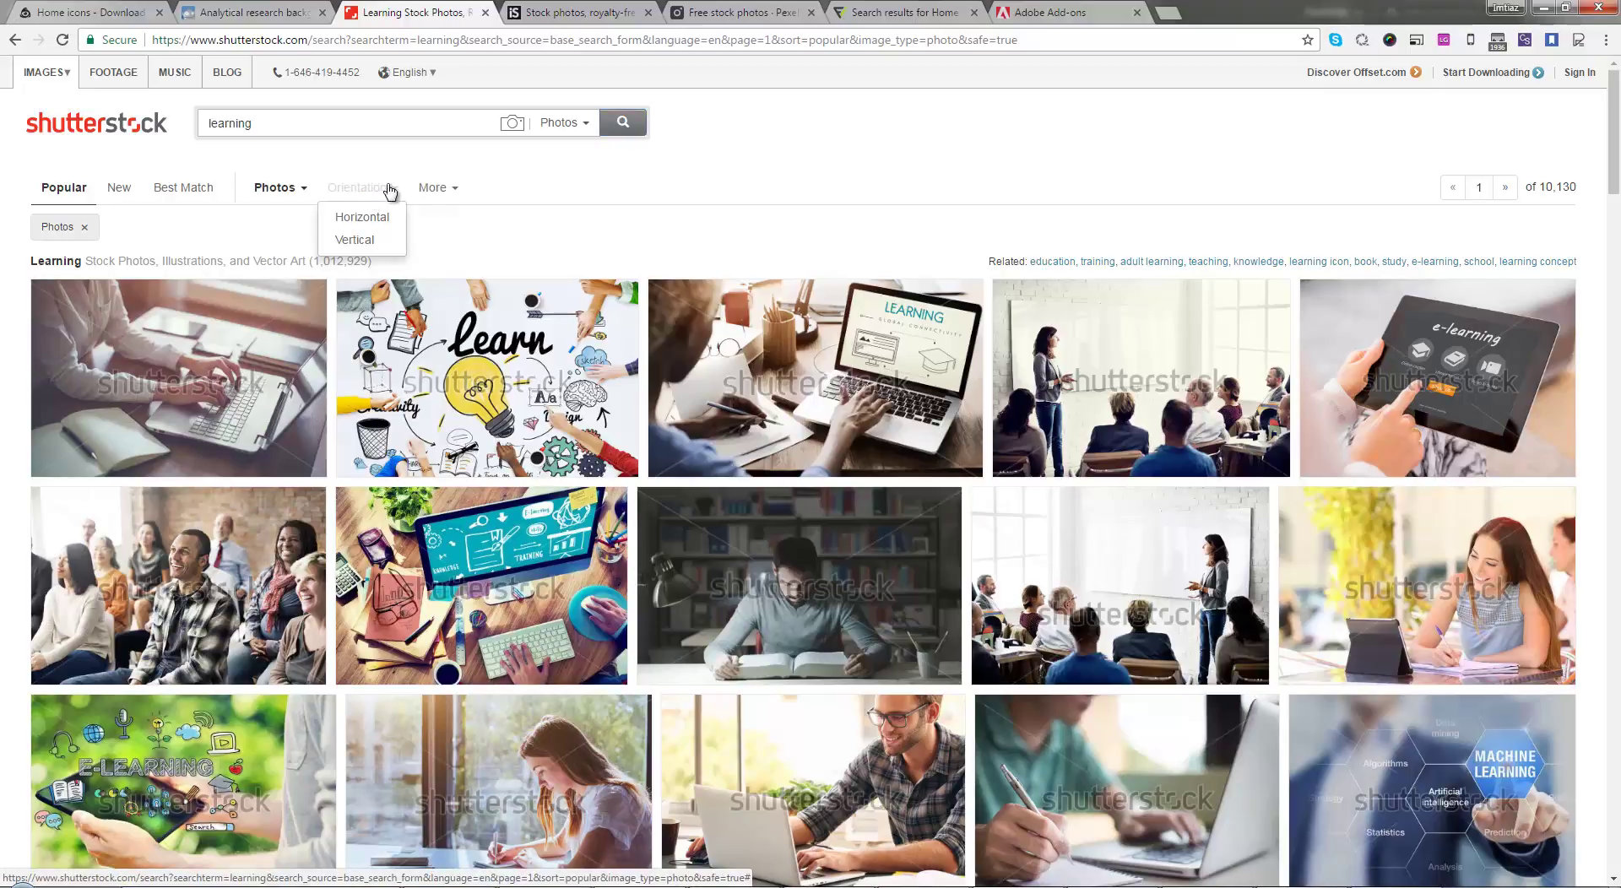
left_click(424, 188)
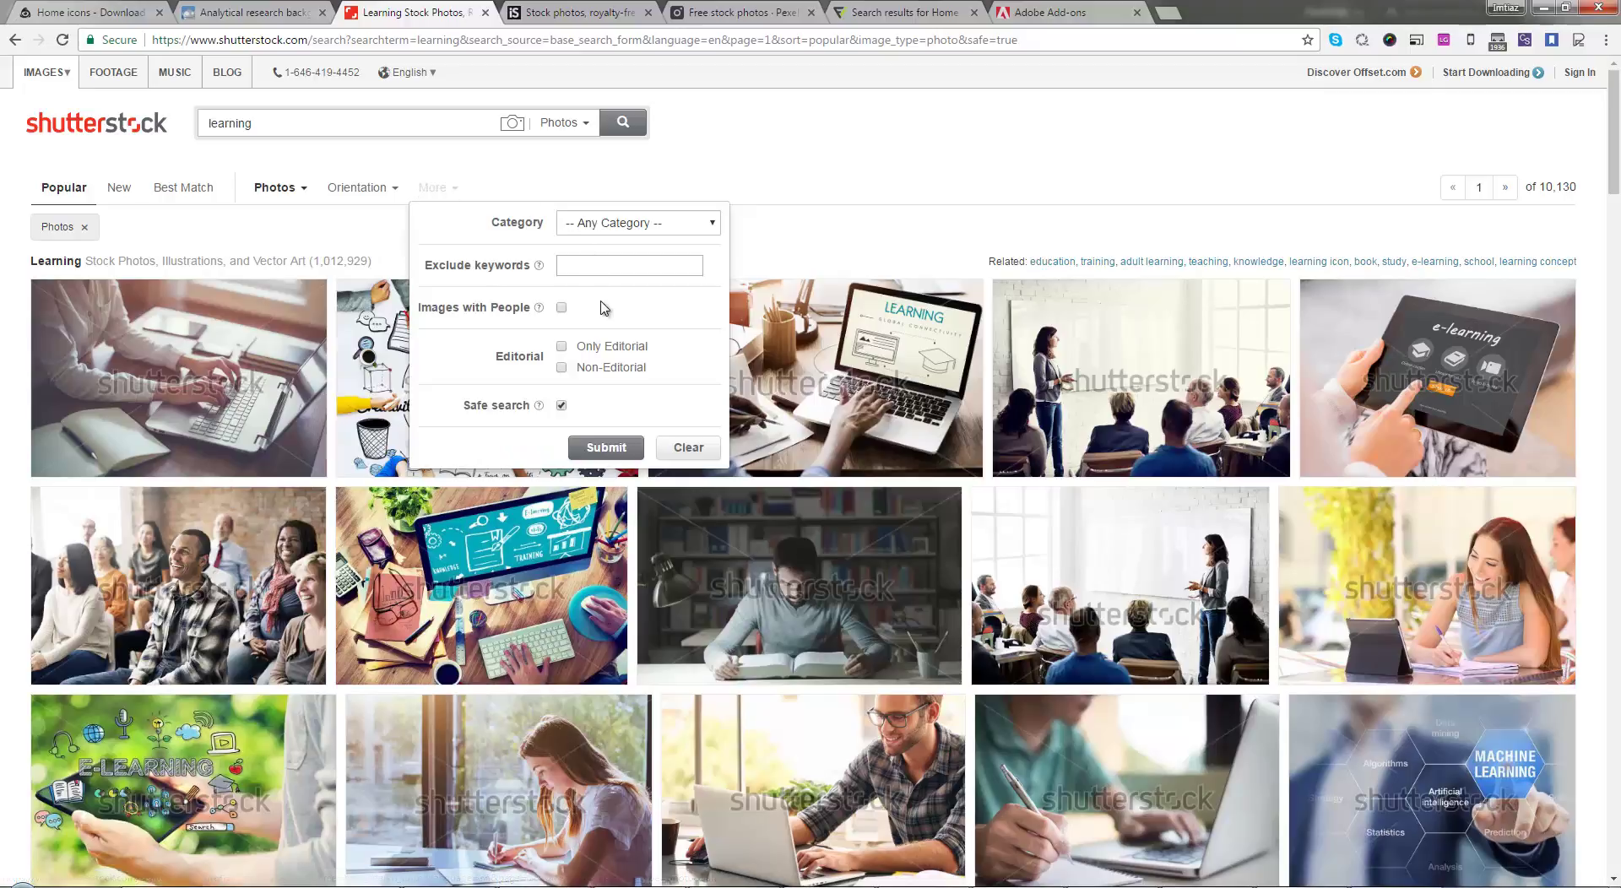
left_click(705, 180)
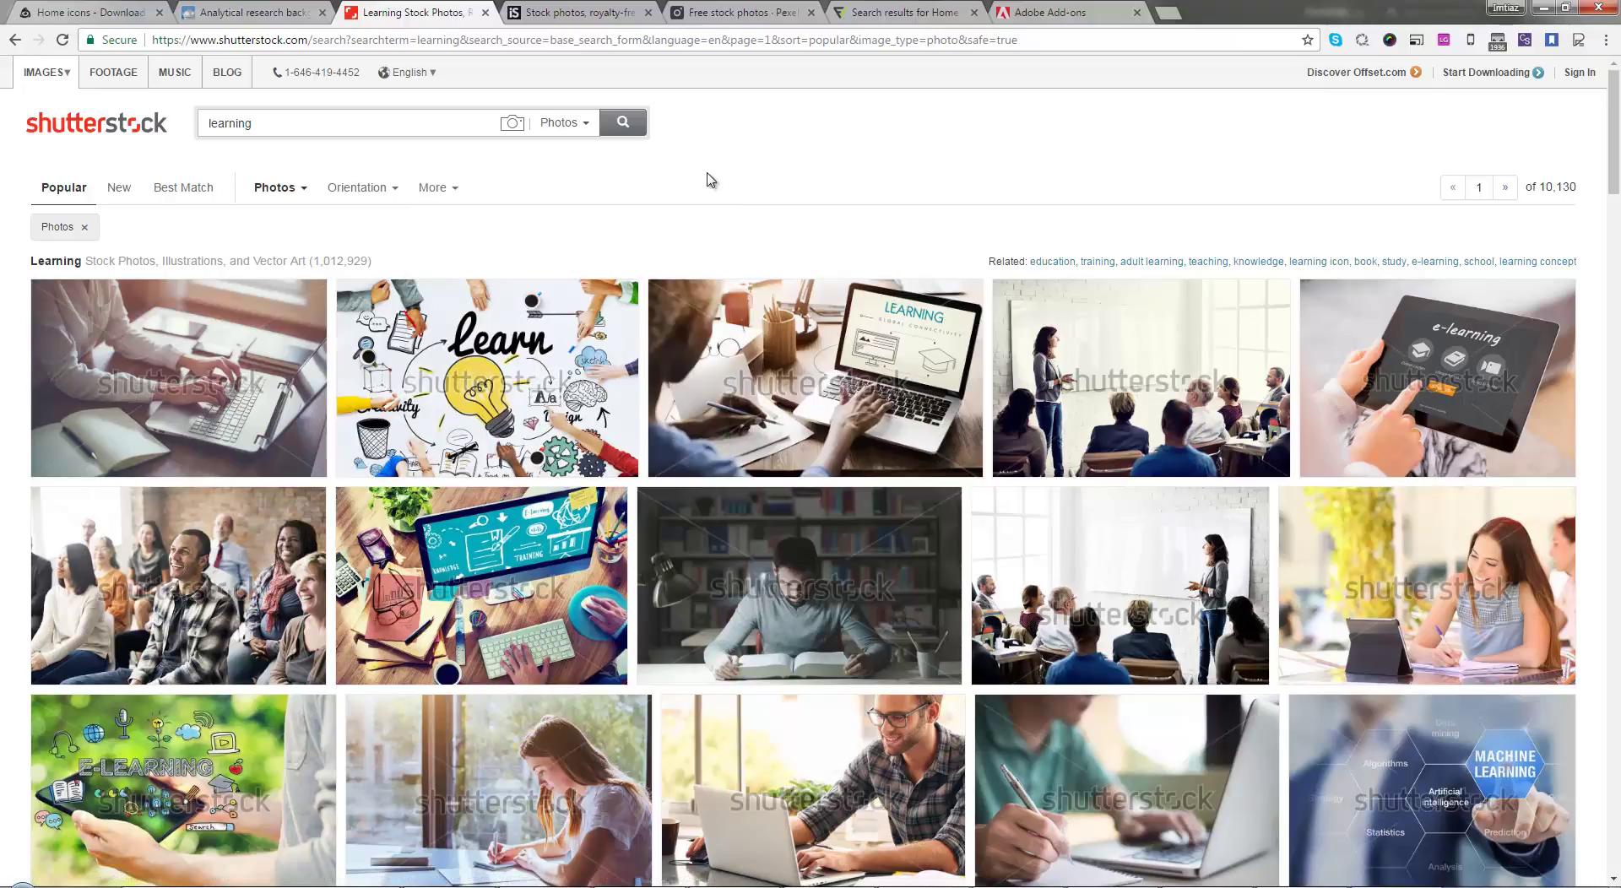
Step: Open the chalkboard photo of the girl in an astronaut suit in a new tab, view it, and return to the learning results
scroll(792, 505, "down", 6)
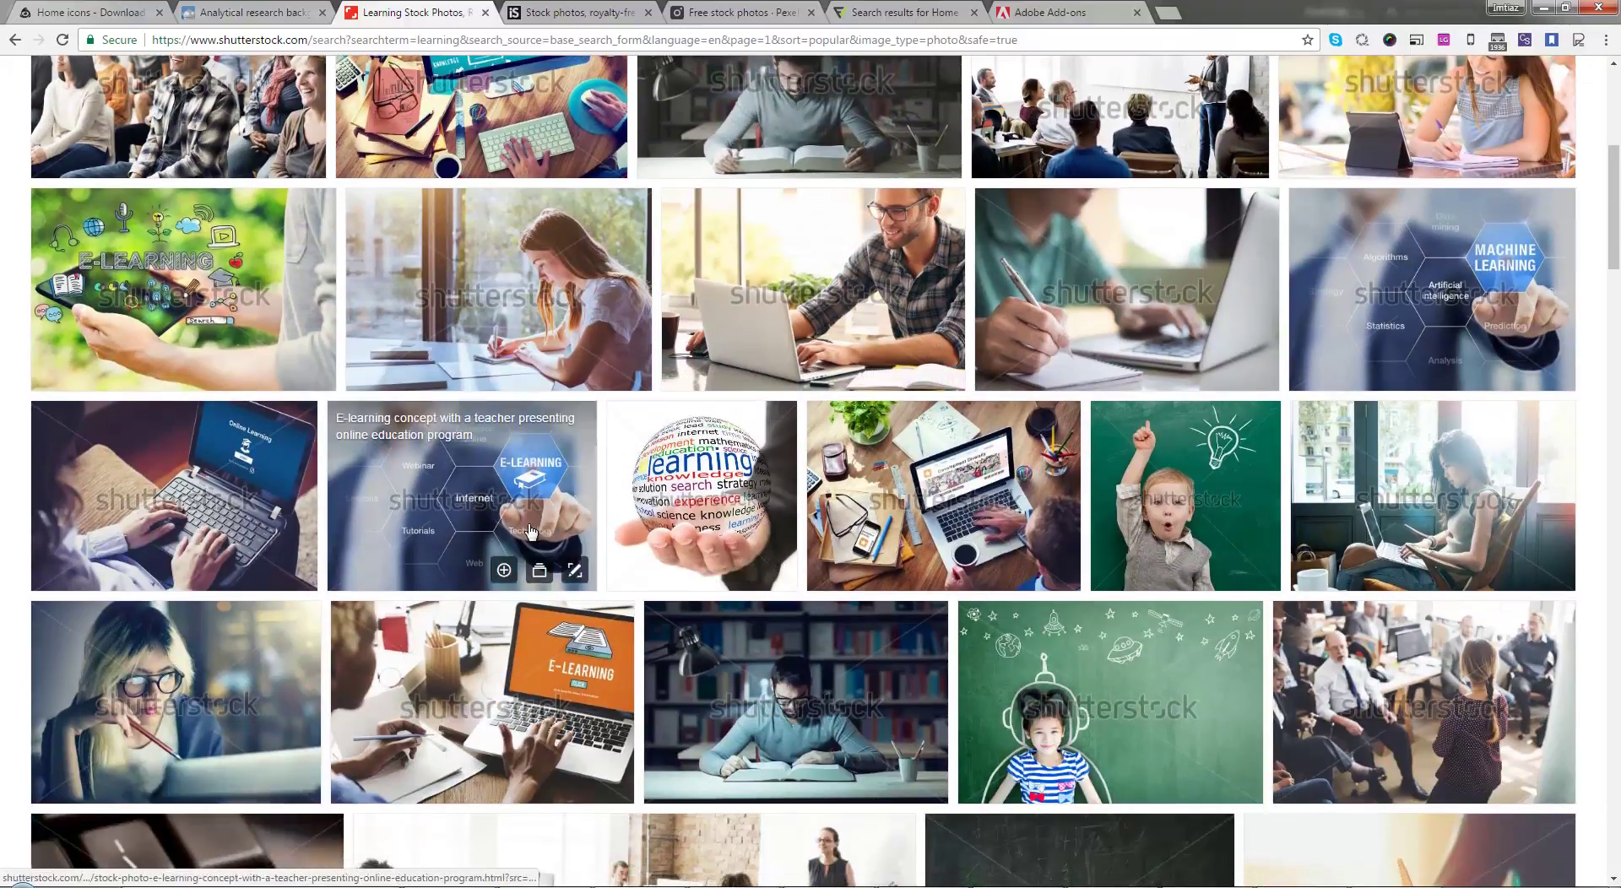
scroll(844, 591, "down", 2)
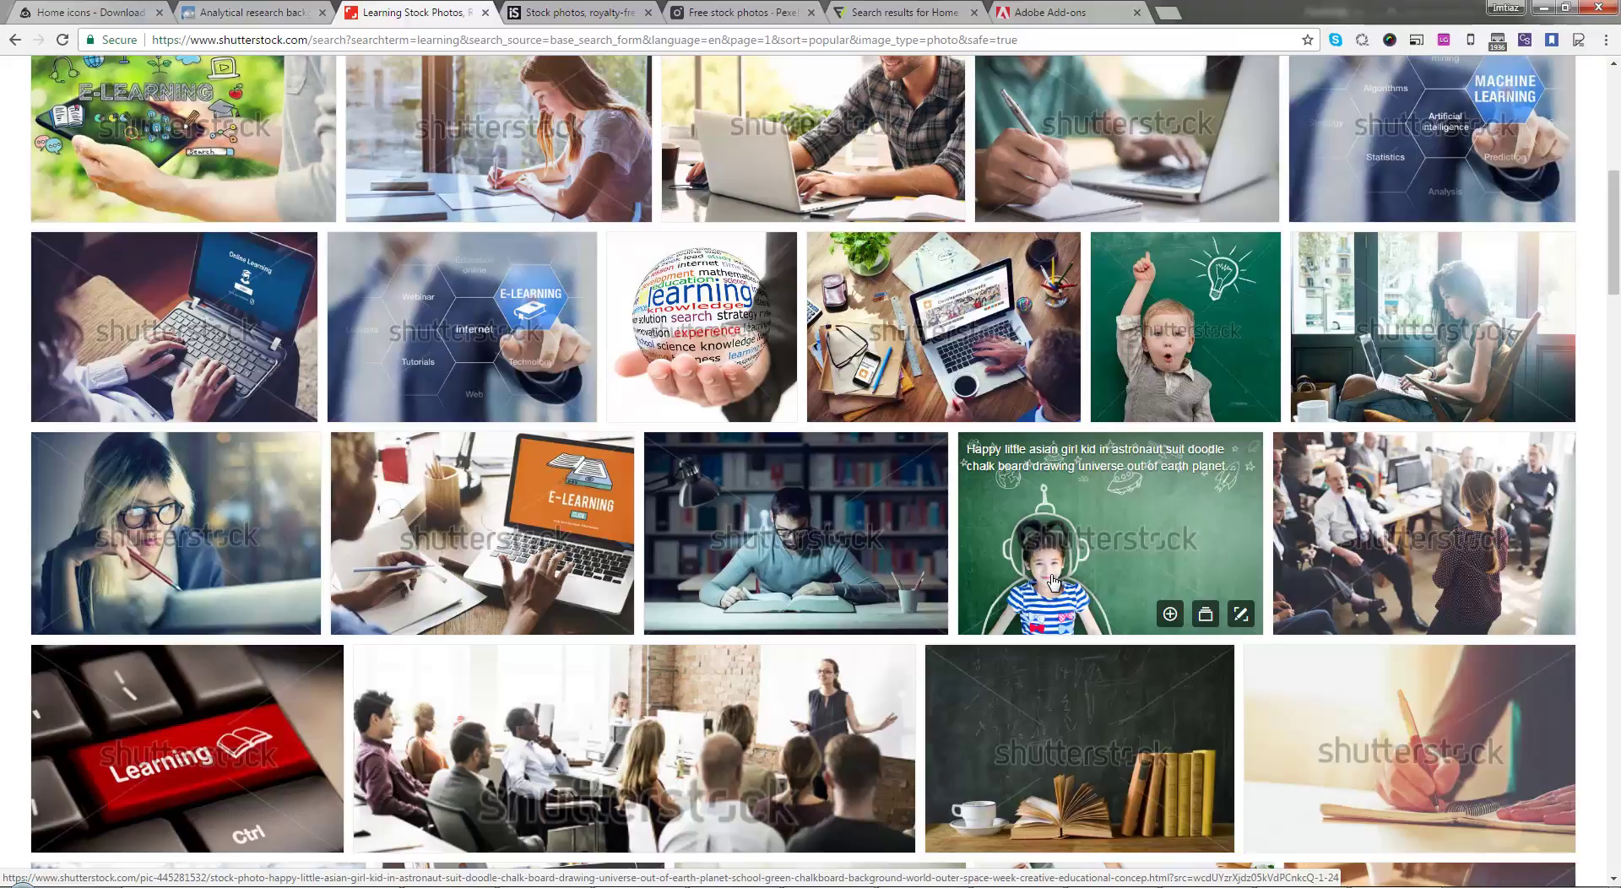
right_click(1205, 565)
left_click(1280, 577)
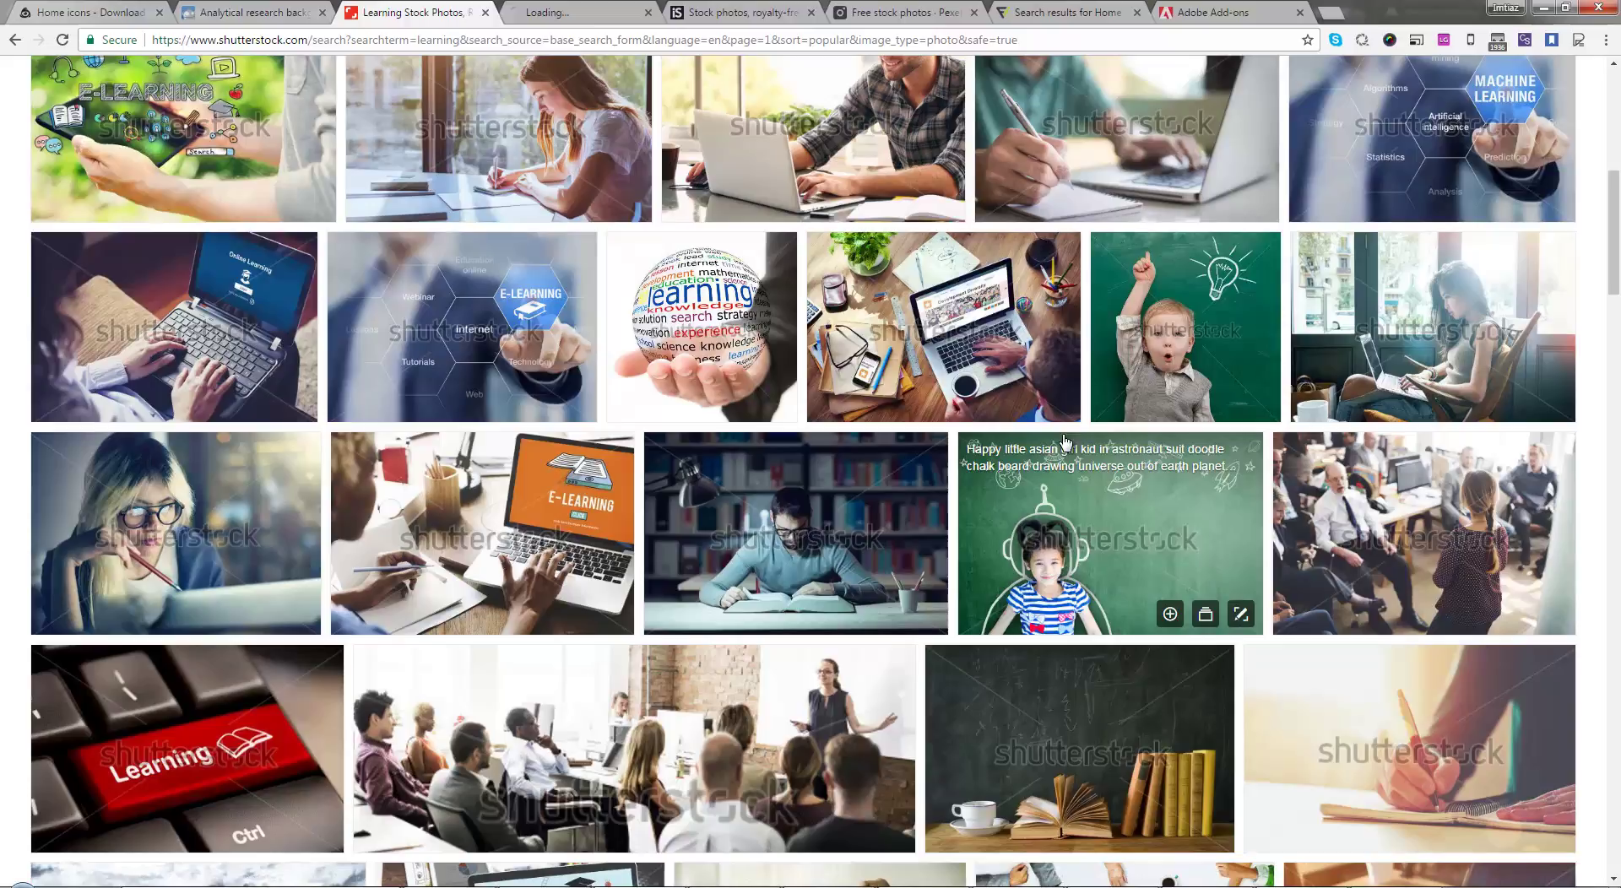
left_click(579, 13)
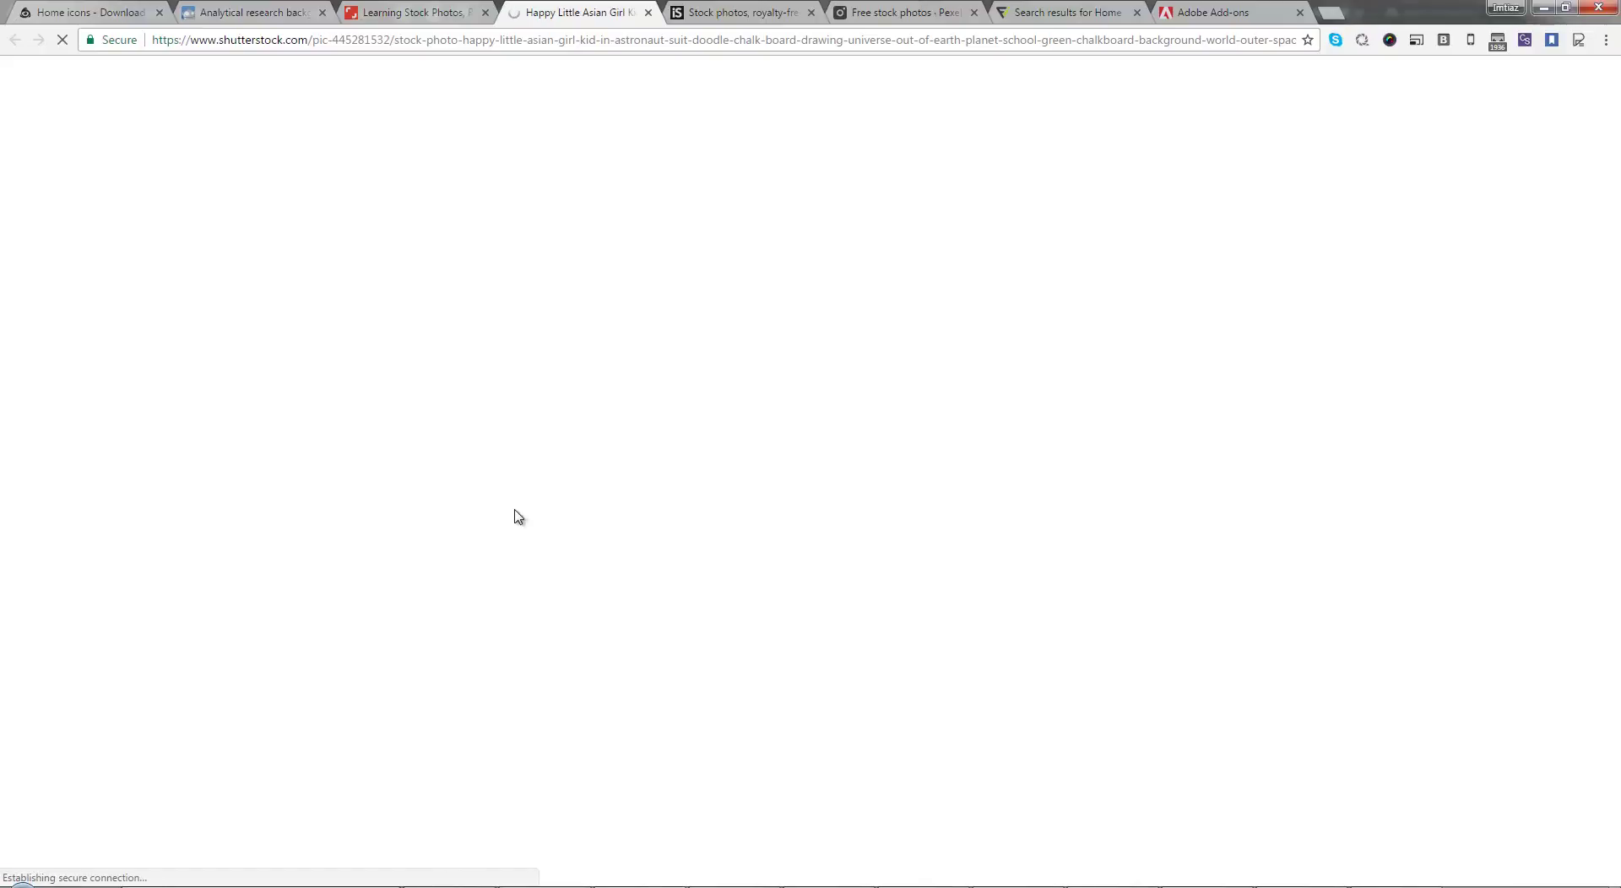
left_click(406, 8)
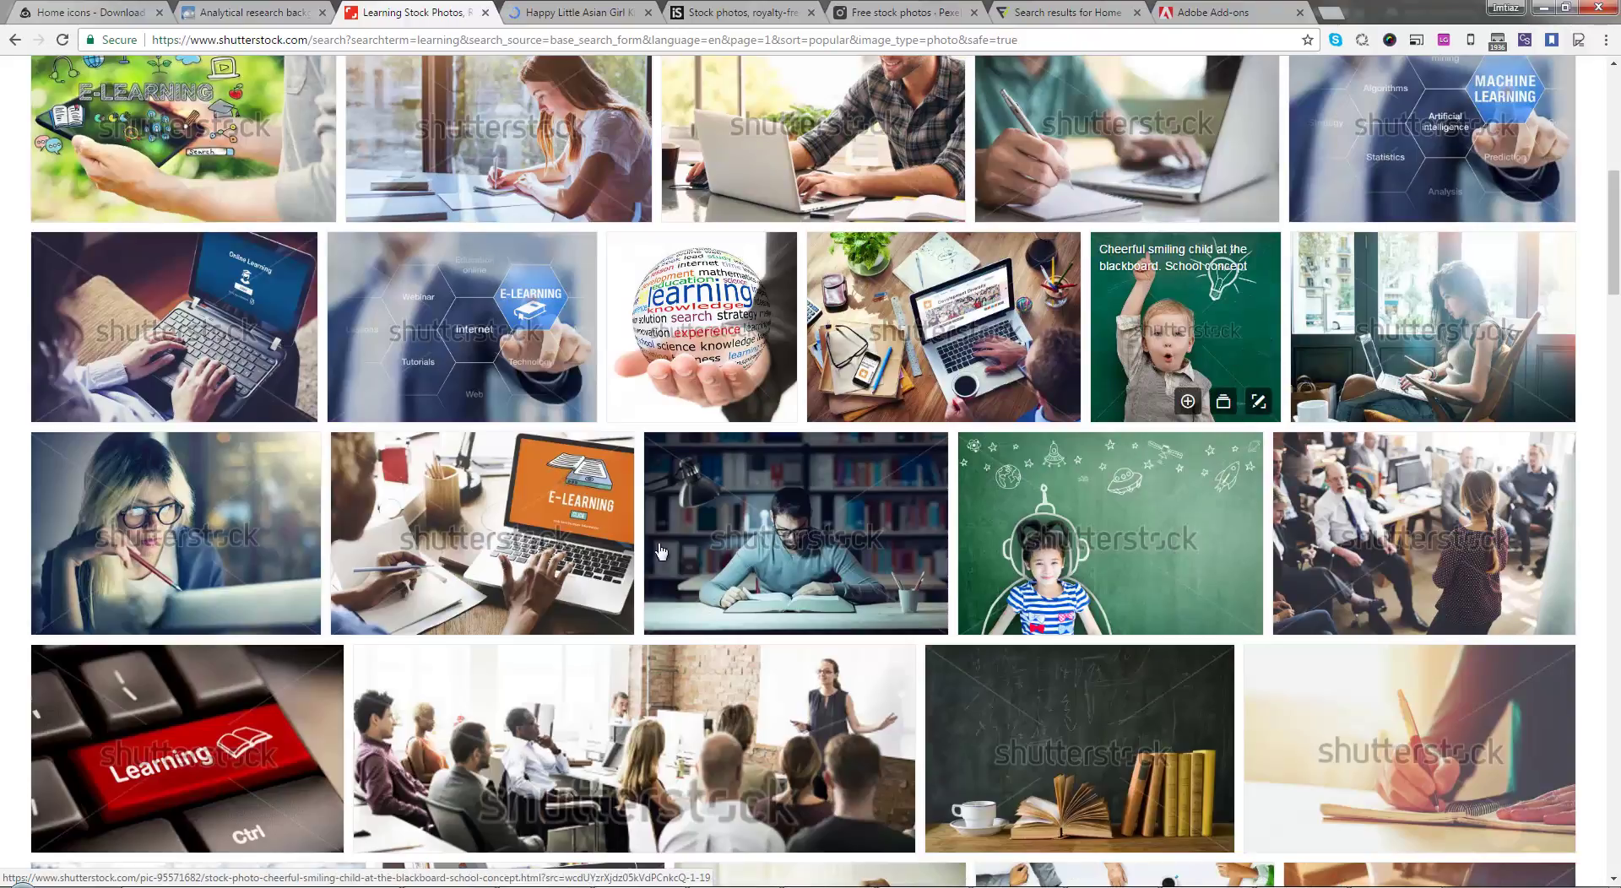
Step: Look through more learning photos and change the image type filter to Vectors
scroll(666, 573, "down", 1)
scroll(665, 572, "down", 2)
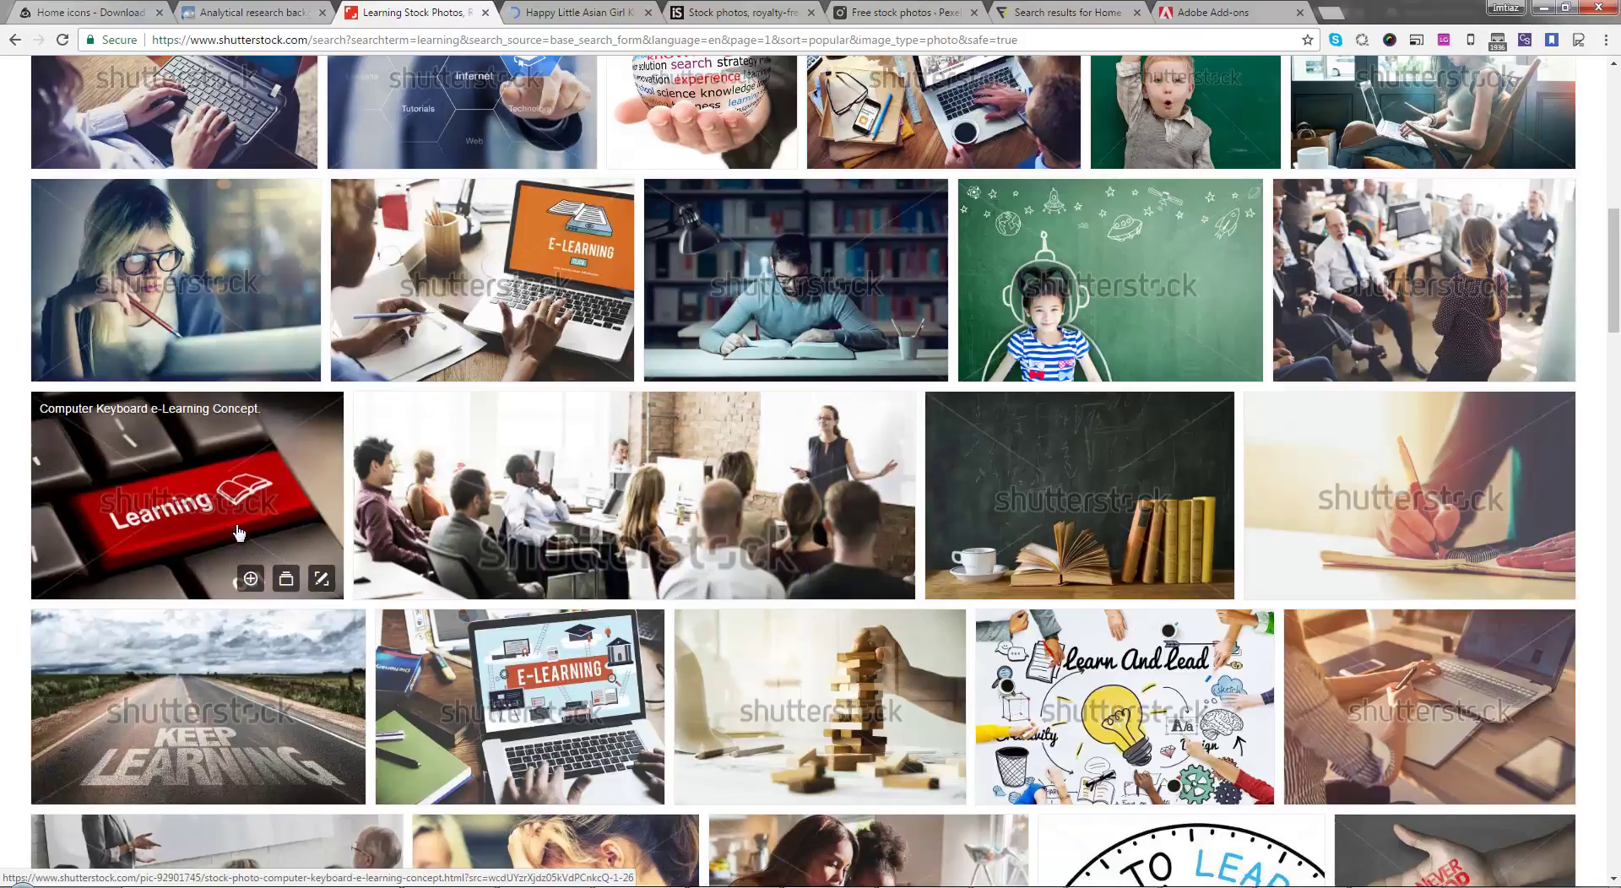
scroll(860, 696, "down", 4)
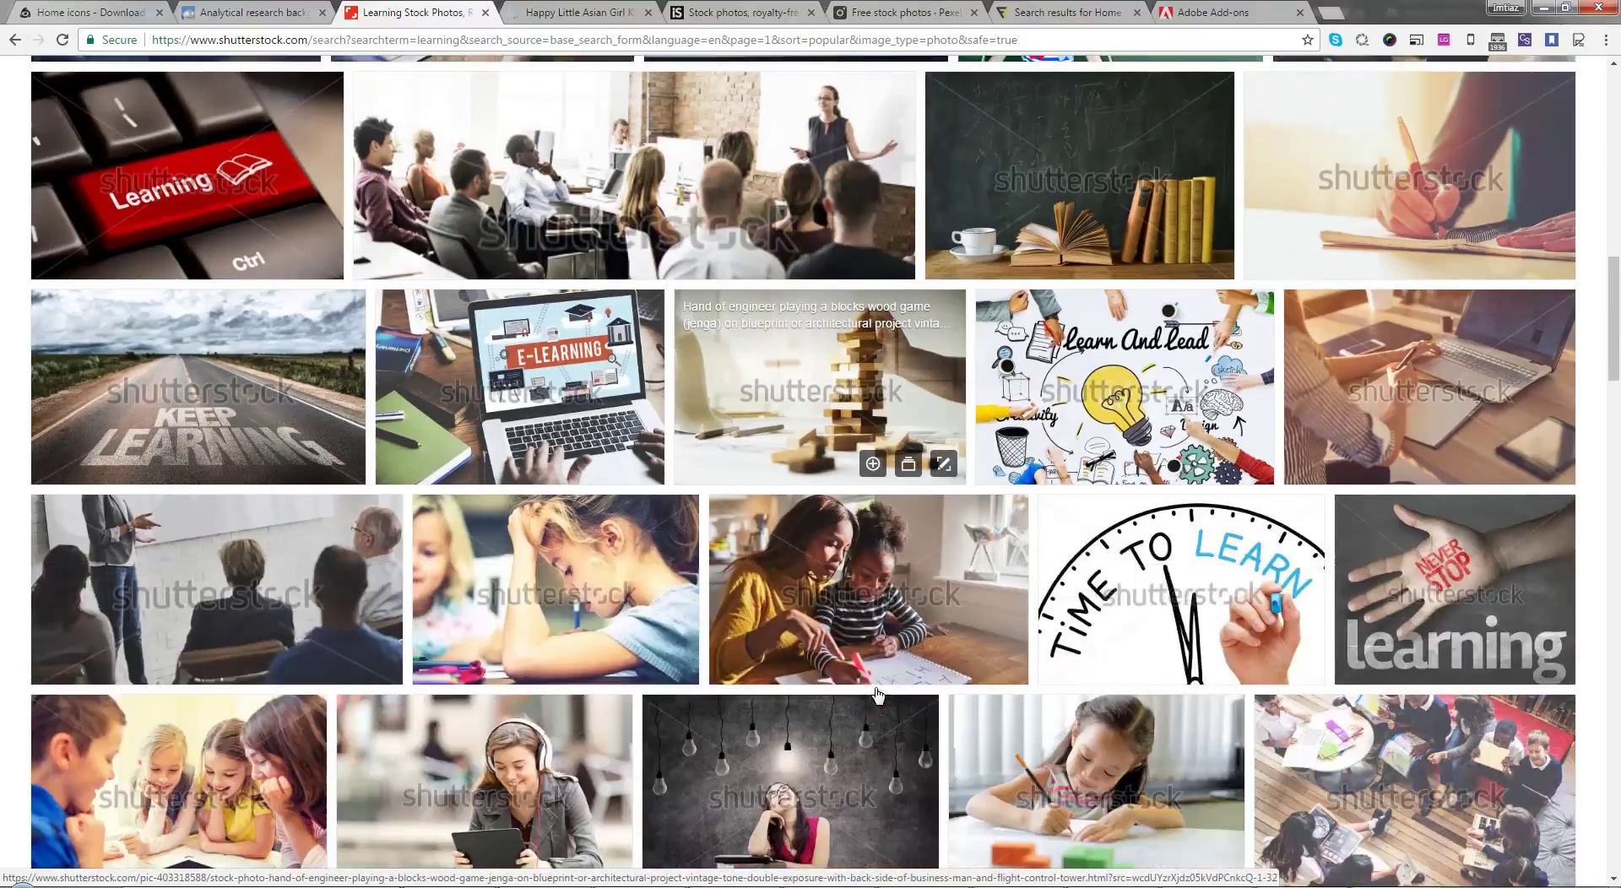
scroll(860, 694, "up", 10)
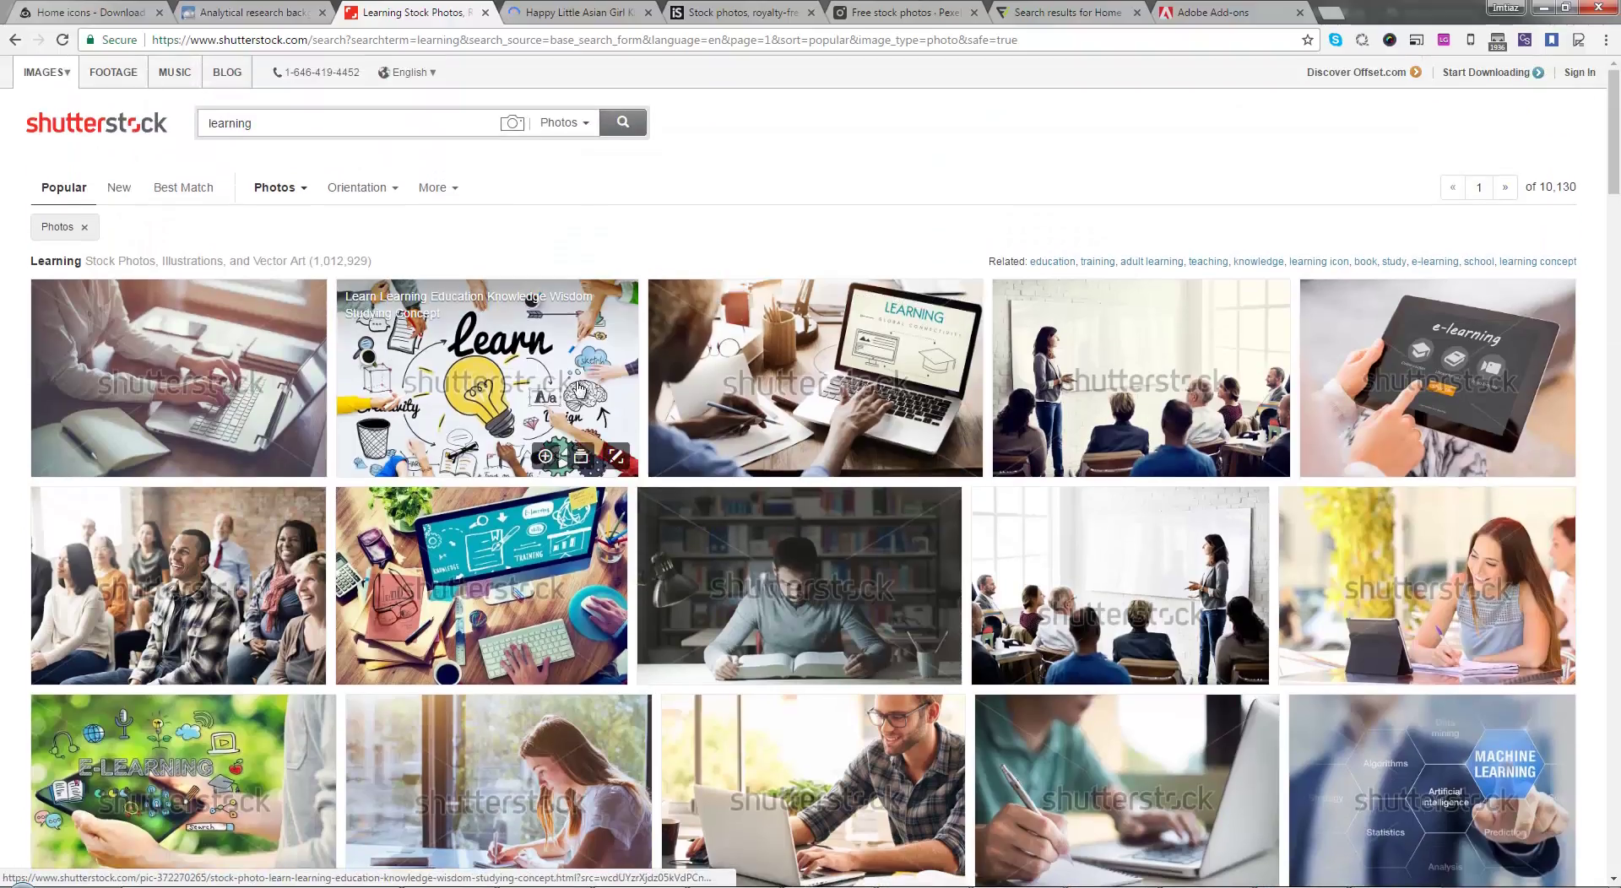
left_click(305, 194)
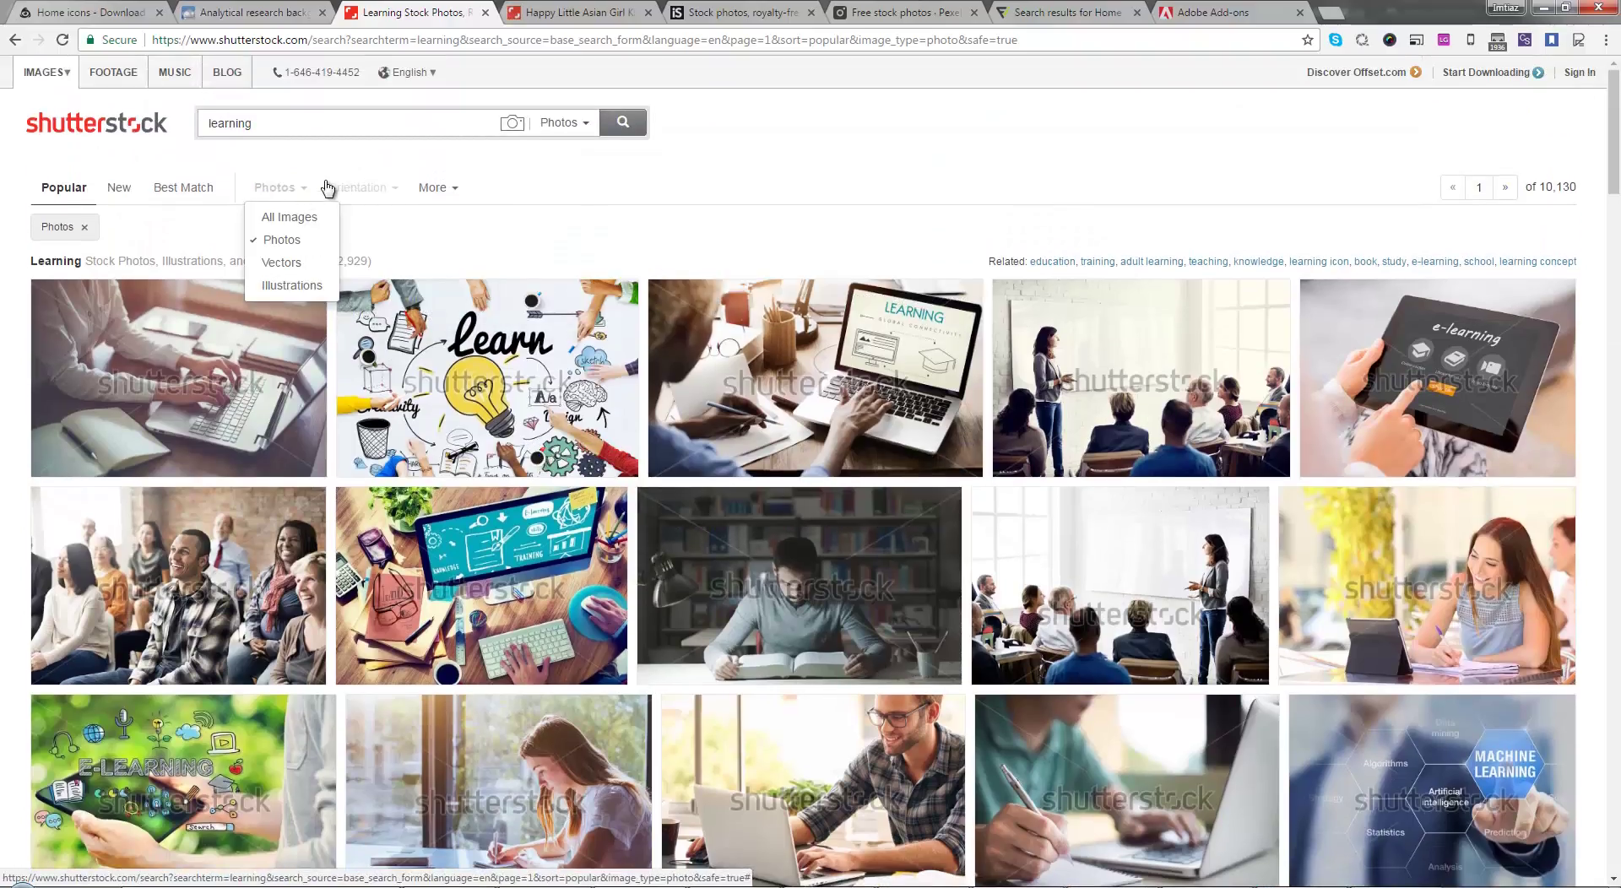
left_click(312, 269)
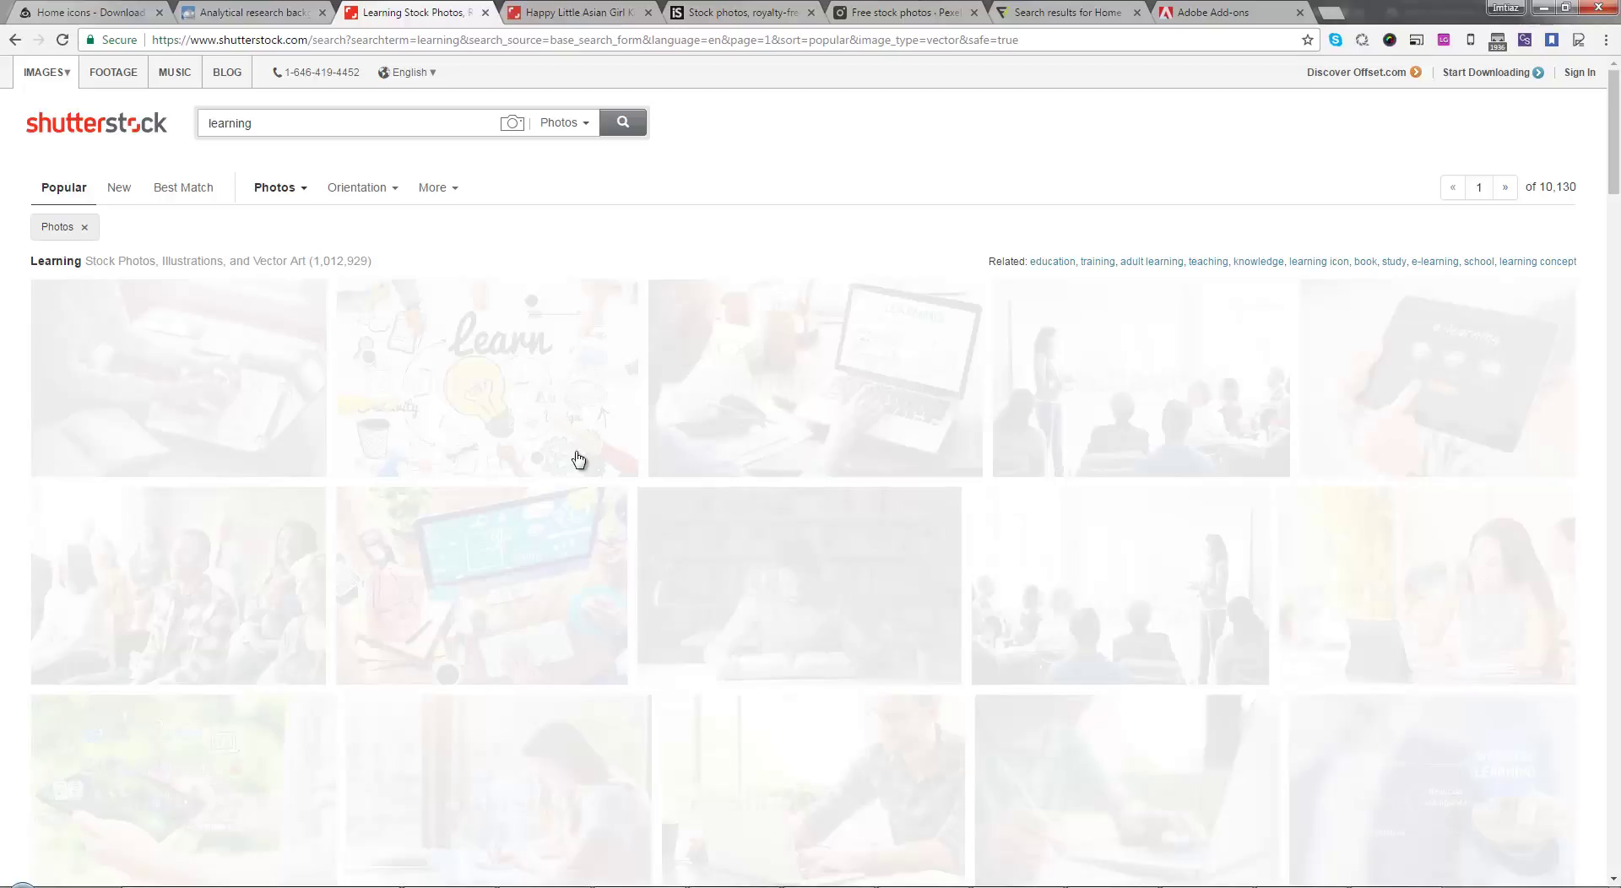
Step: Open the vector of the woman reading on a bench, view its enlarged preview, and return to the vector results
scroll(1134, 719, "down", 5)
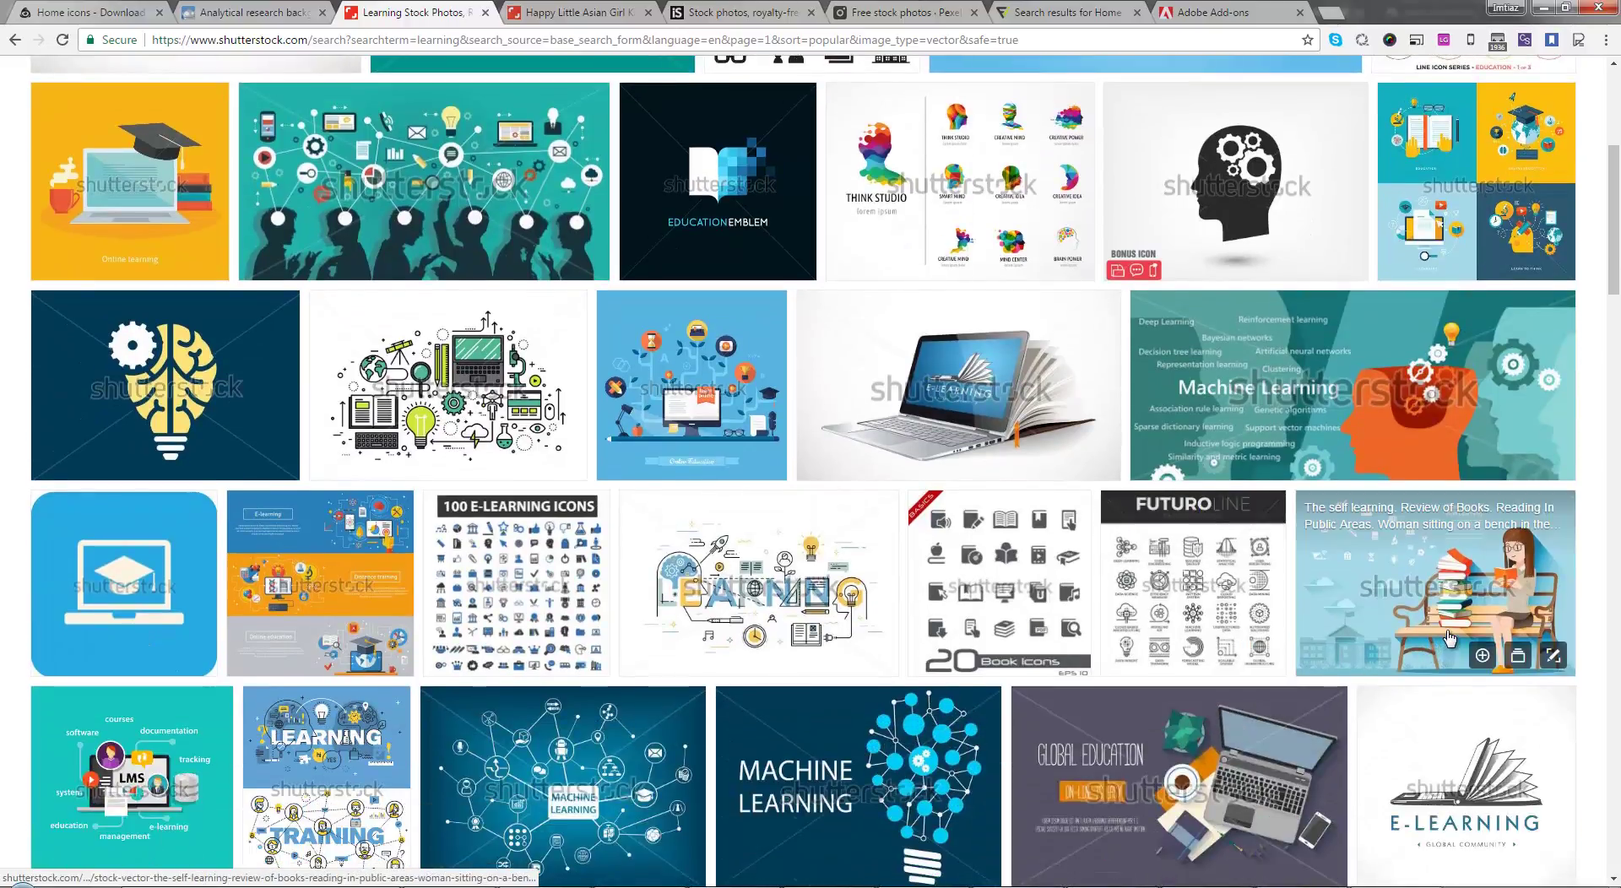
left_click(1509, 597)
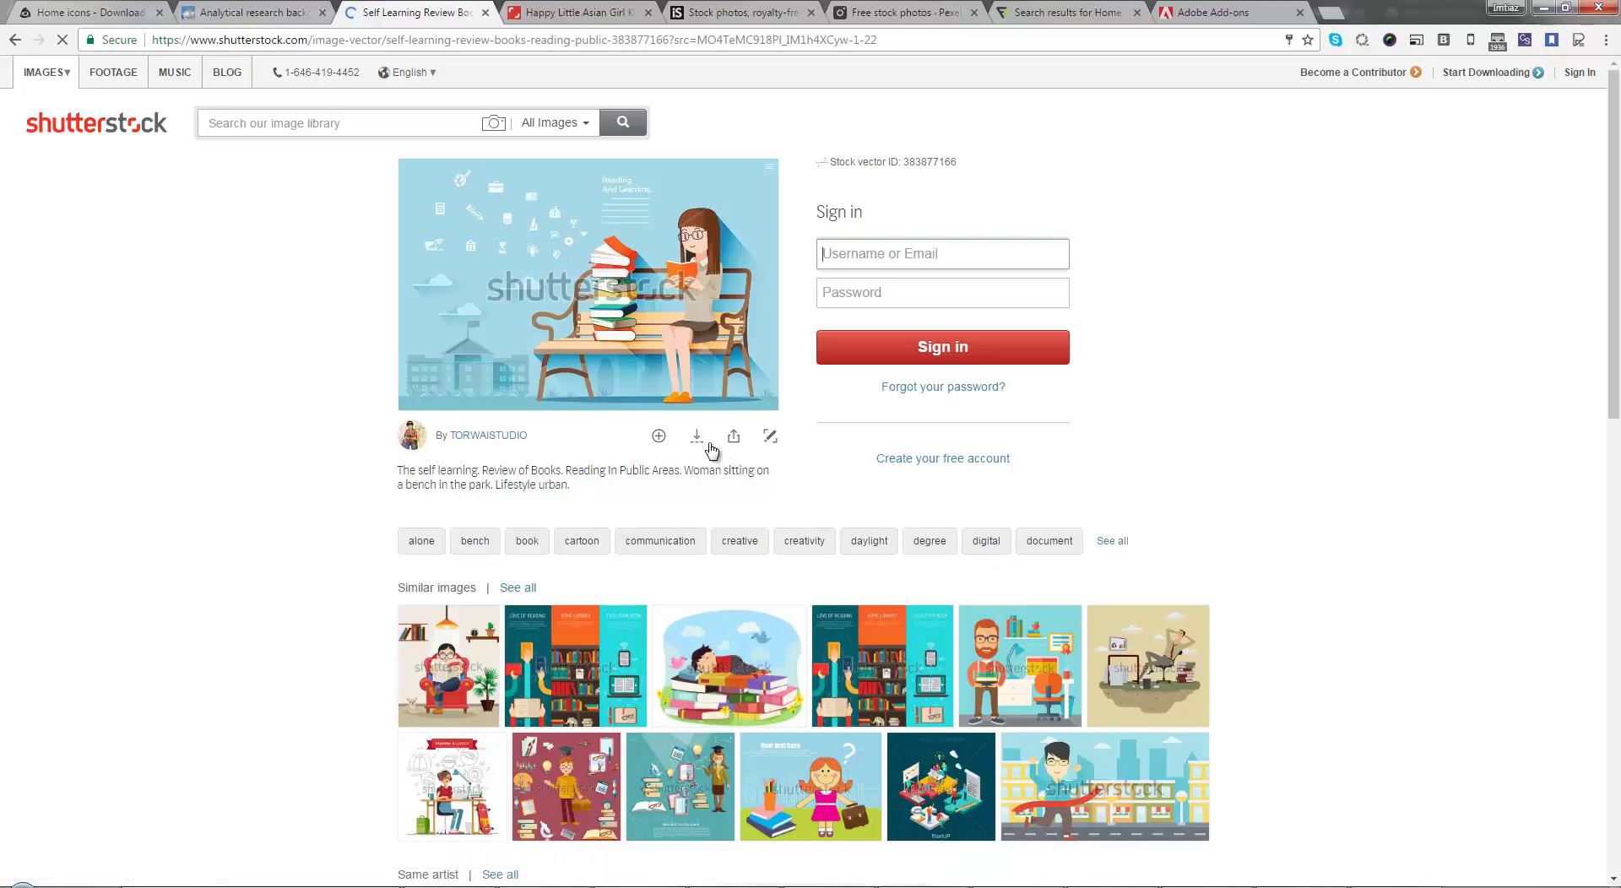
left_click(754, 386)
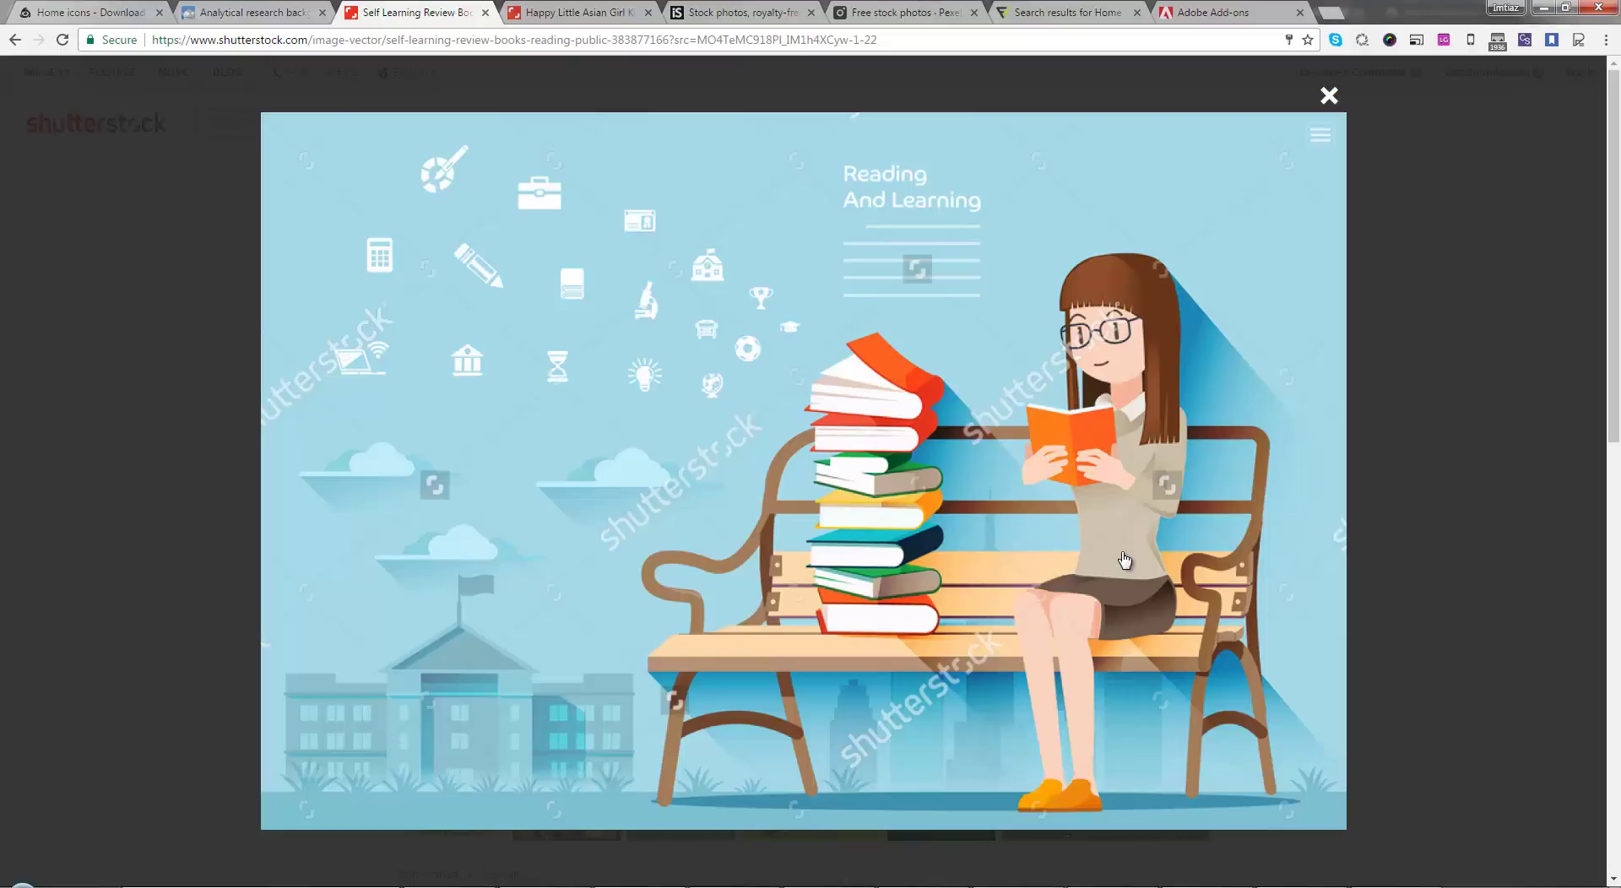
left_click(1329, 95)
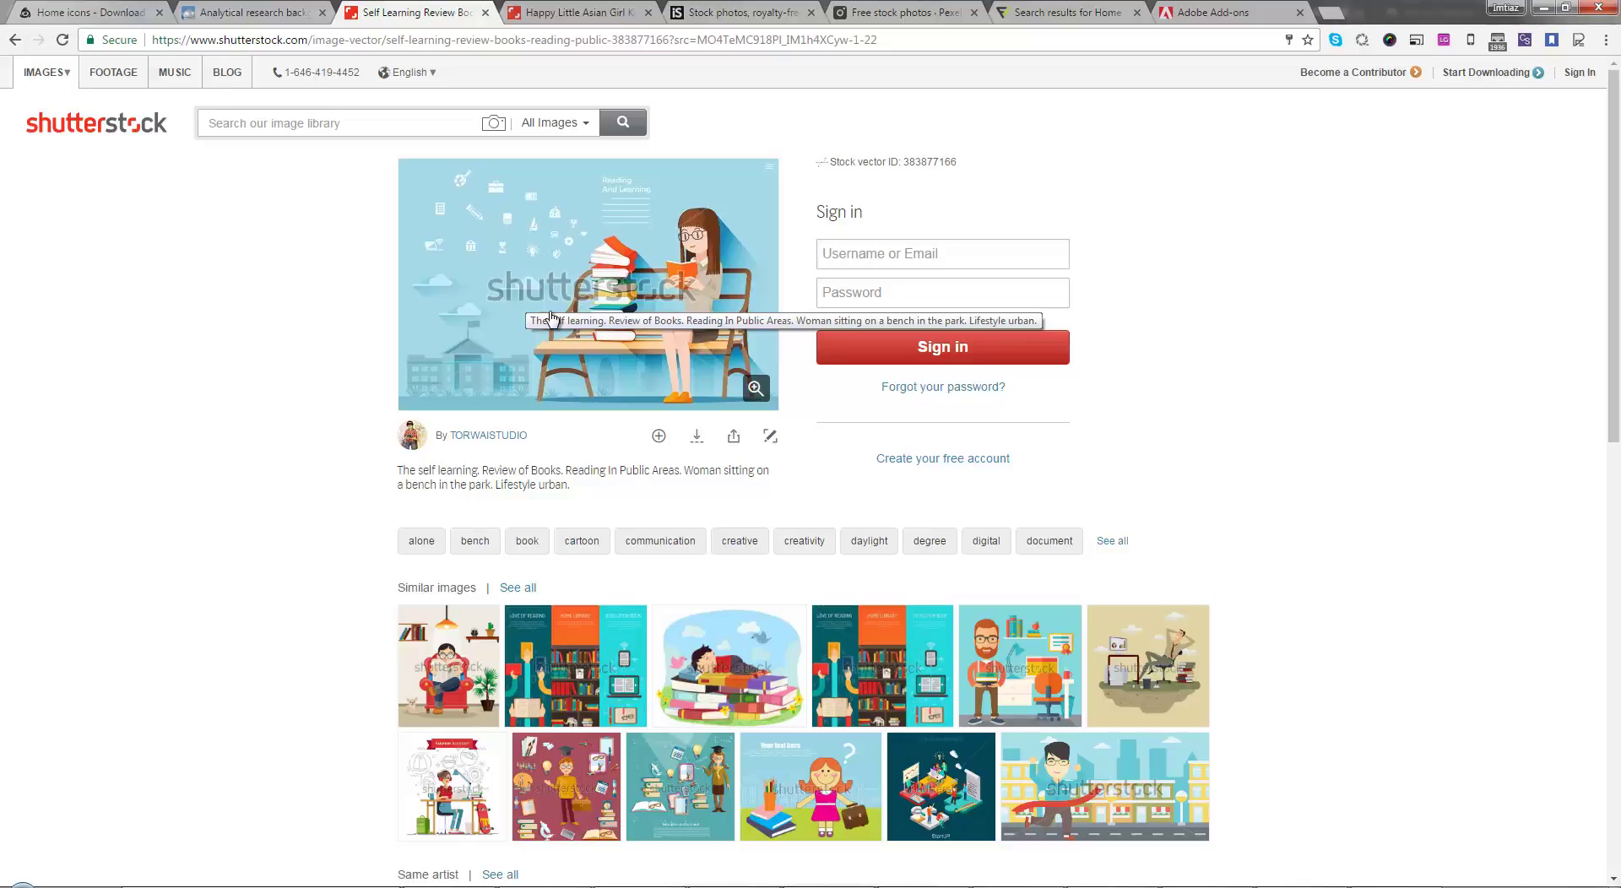
left_click(15, 39)
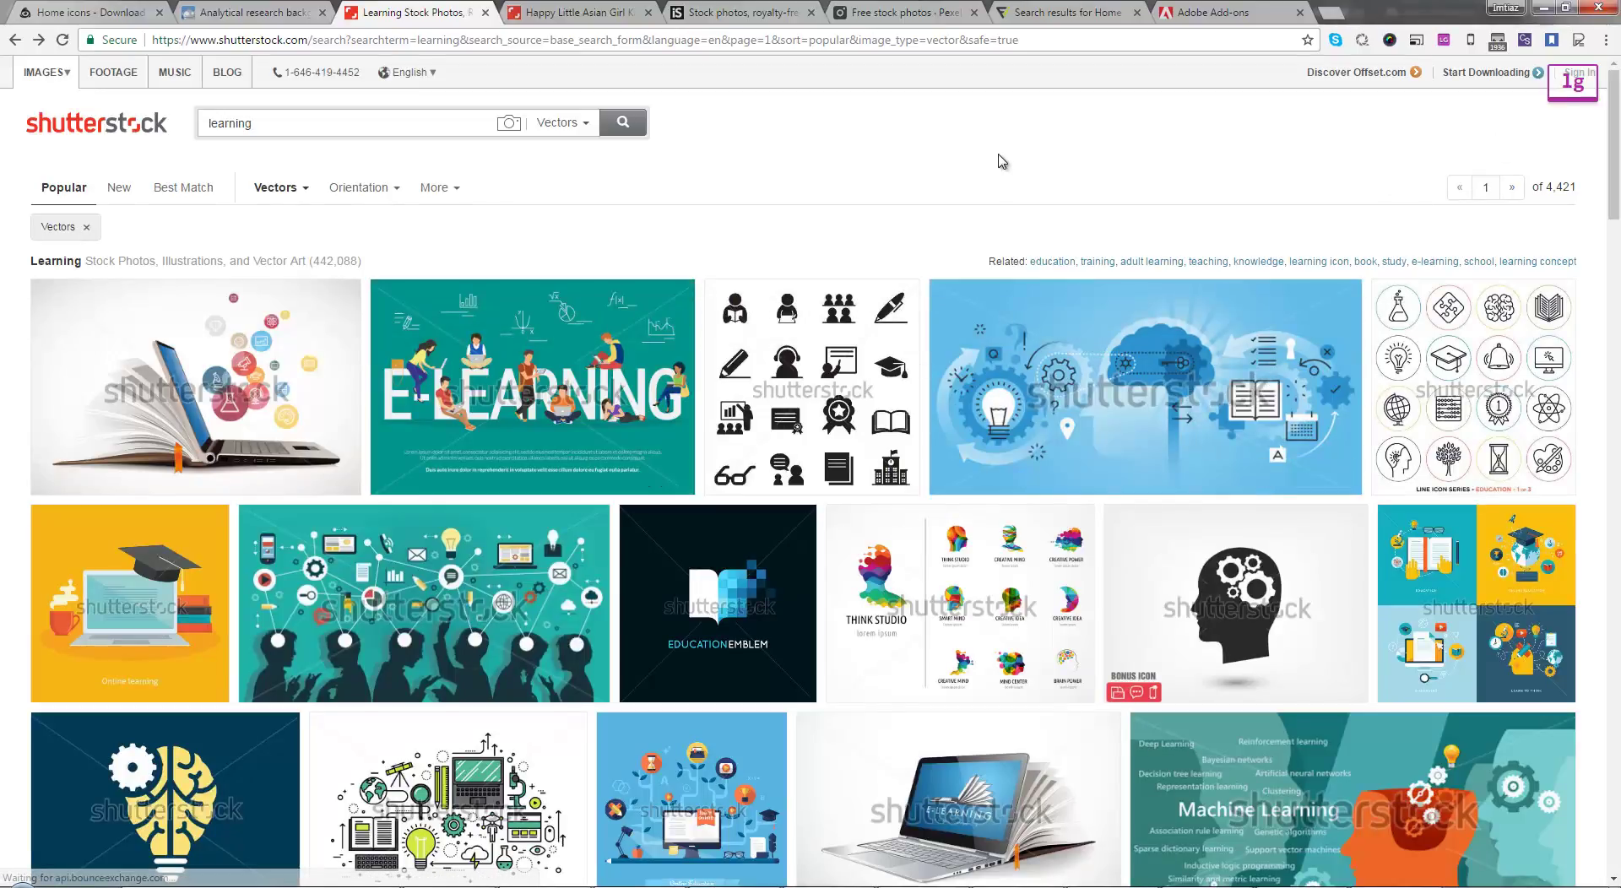
Step: Search iStock for "smile face" and limit the results to Illustrations
mouse_move(605, 349)
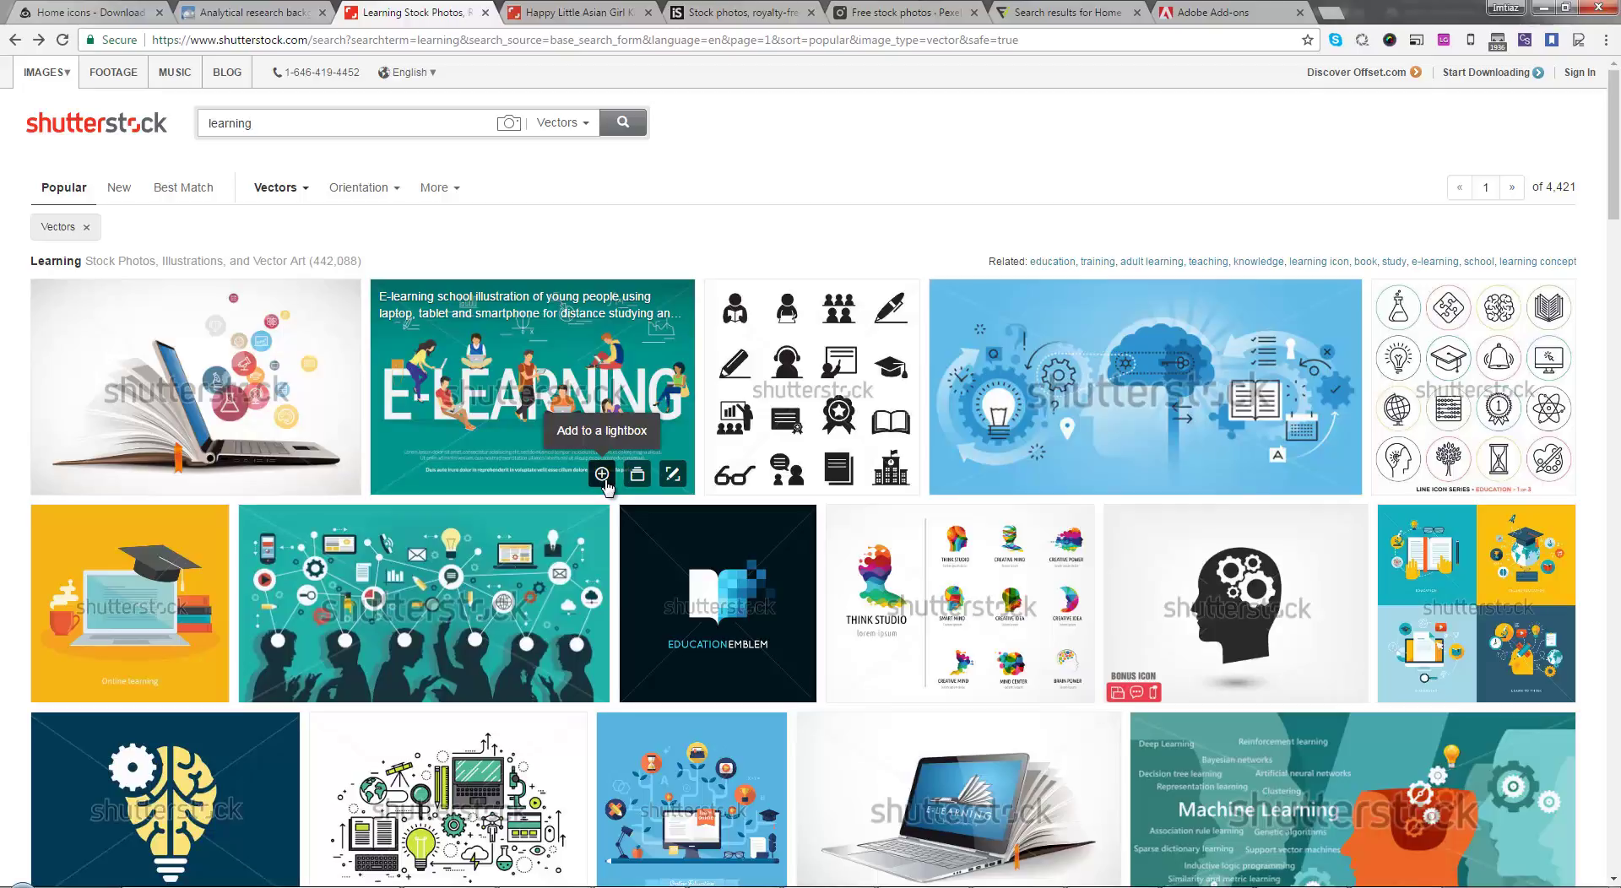
left_click(730, 15)
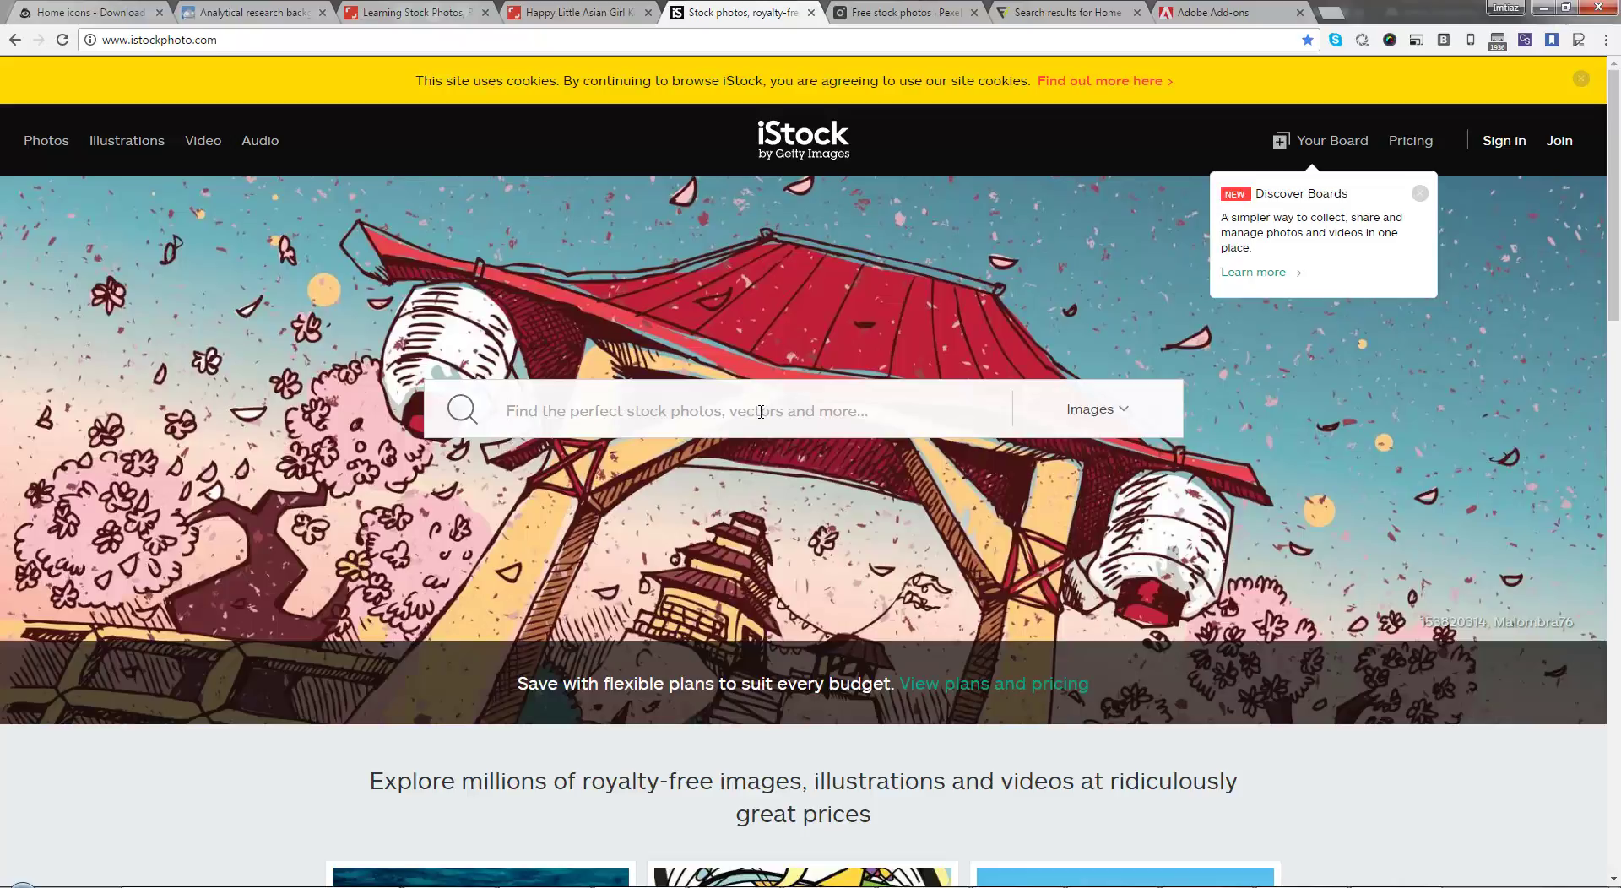
left_click(405, 12)
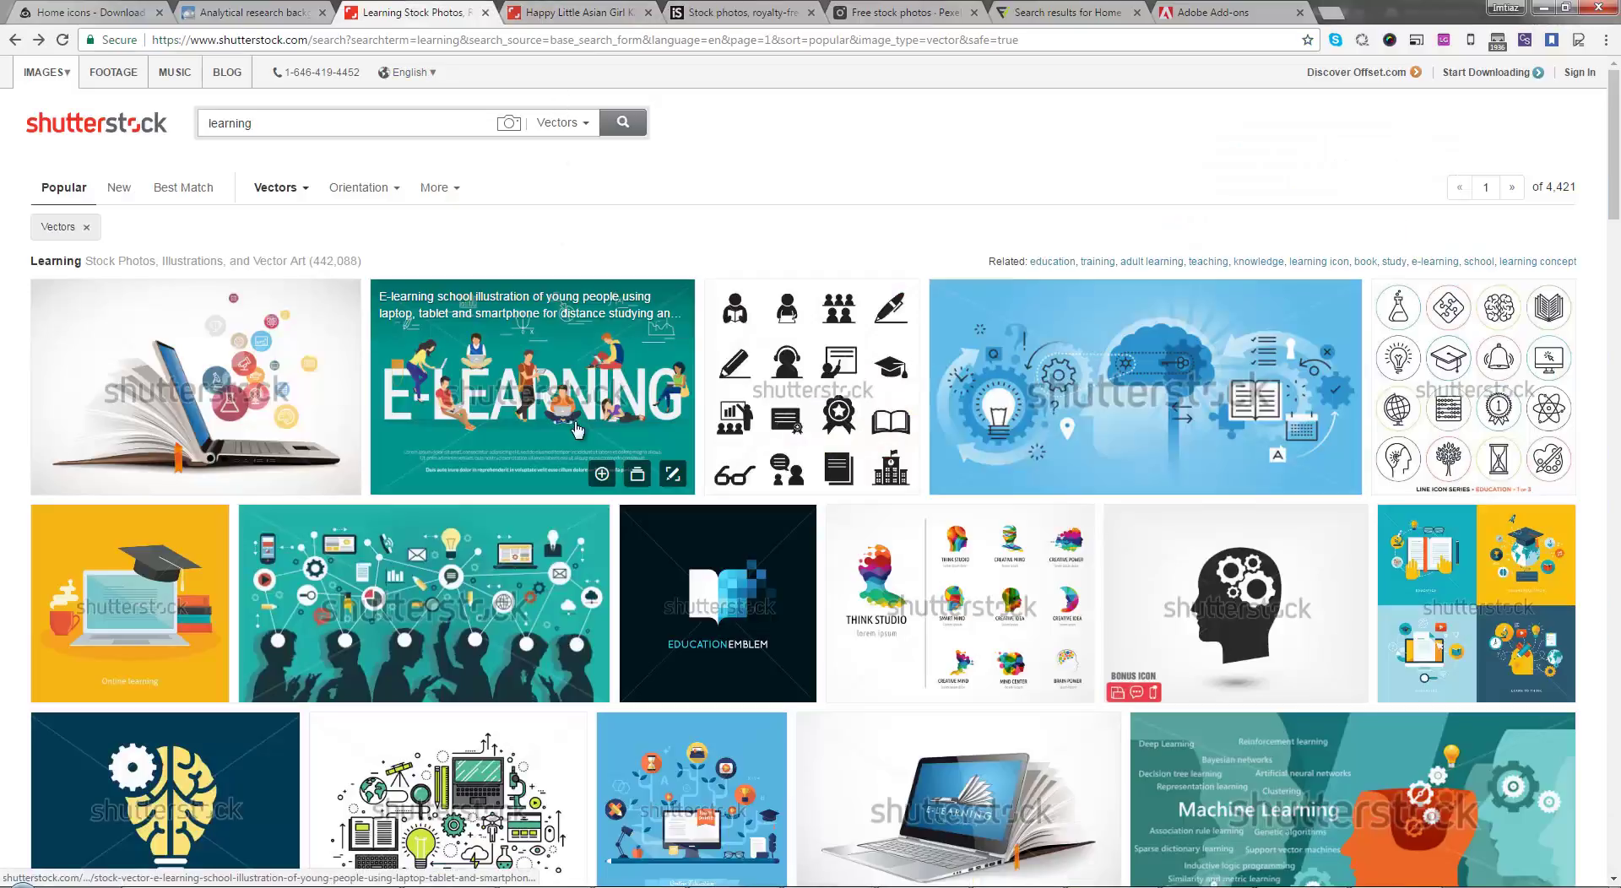
left_click(741, 11)
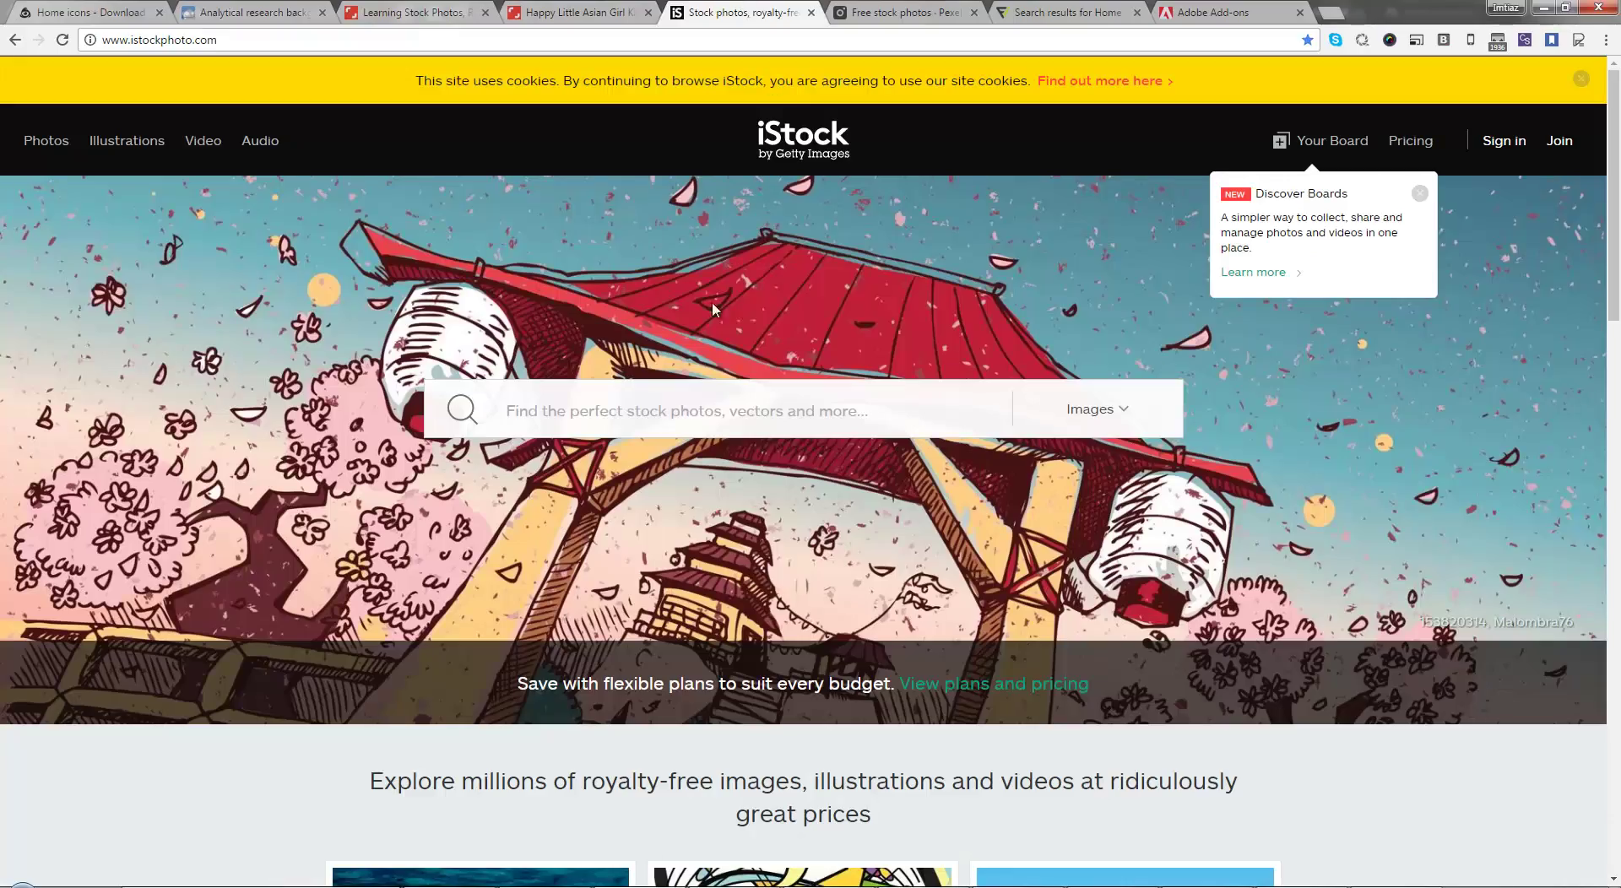
left_click(667, 436)
type("smile")
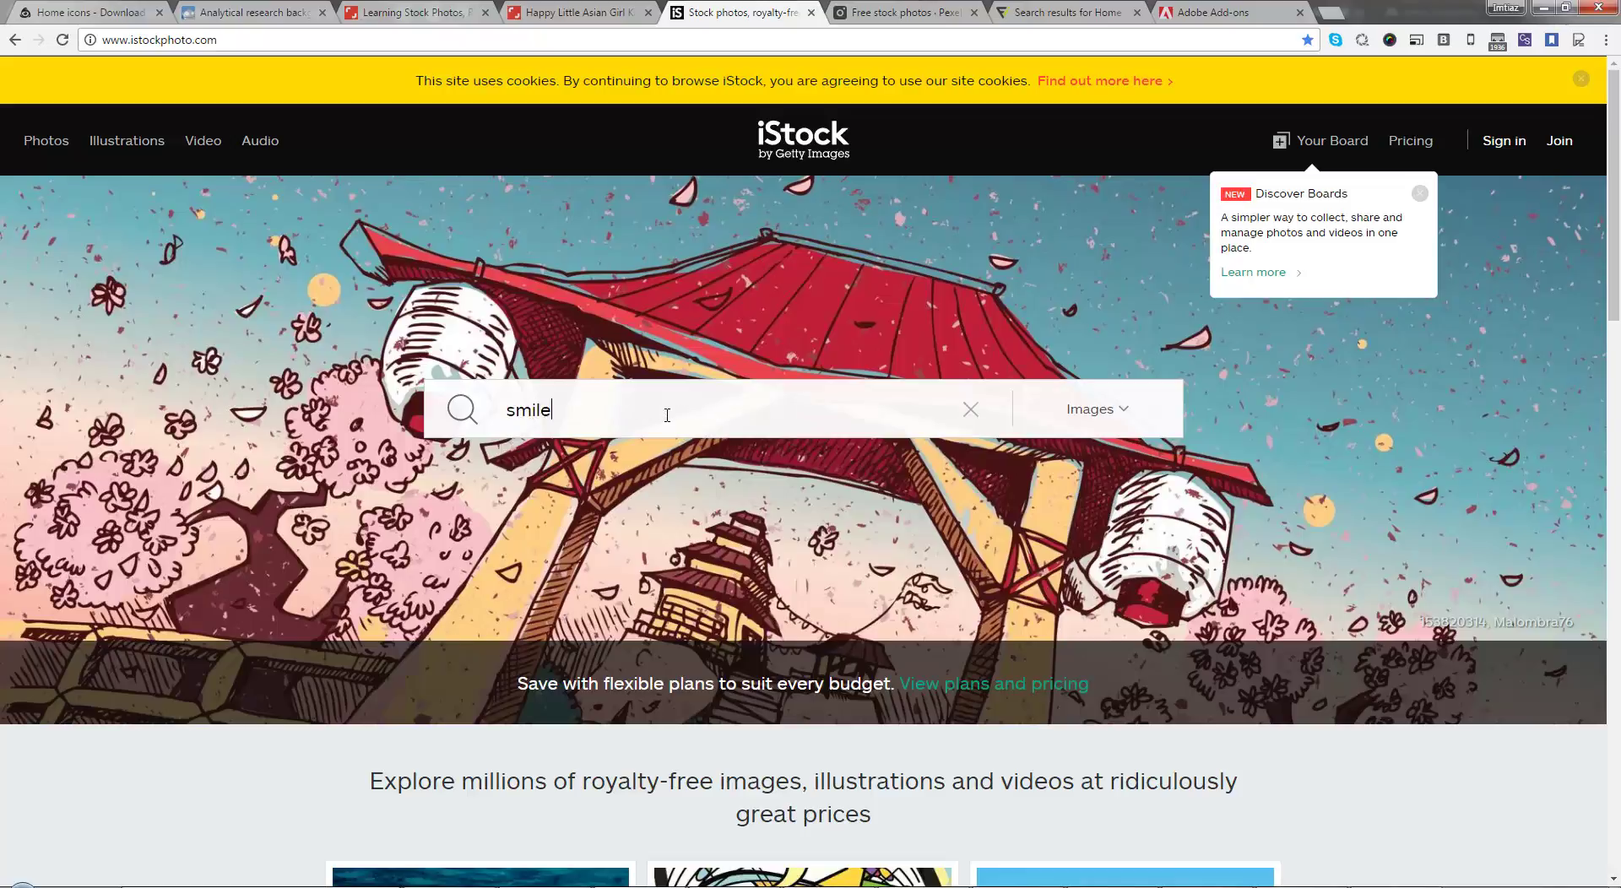
key("BackSpace")
type("e face")
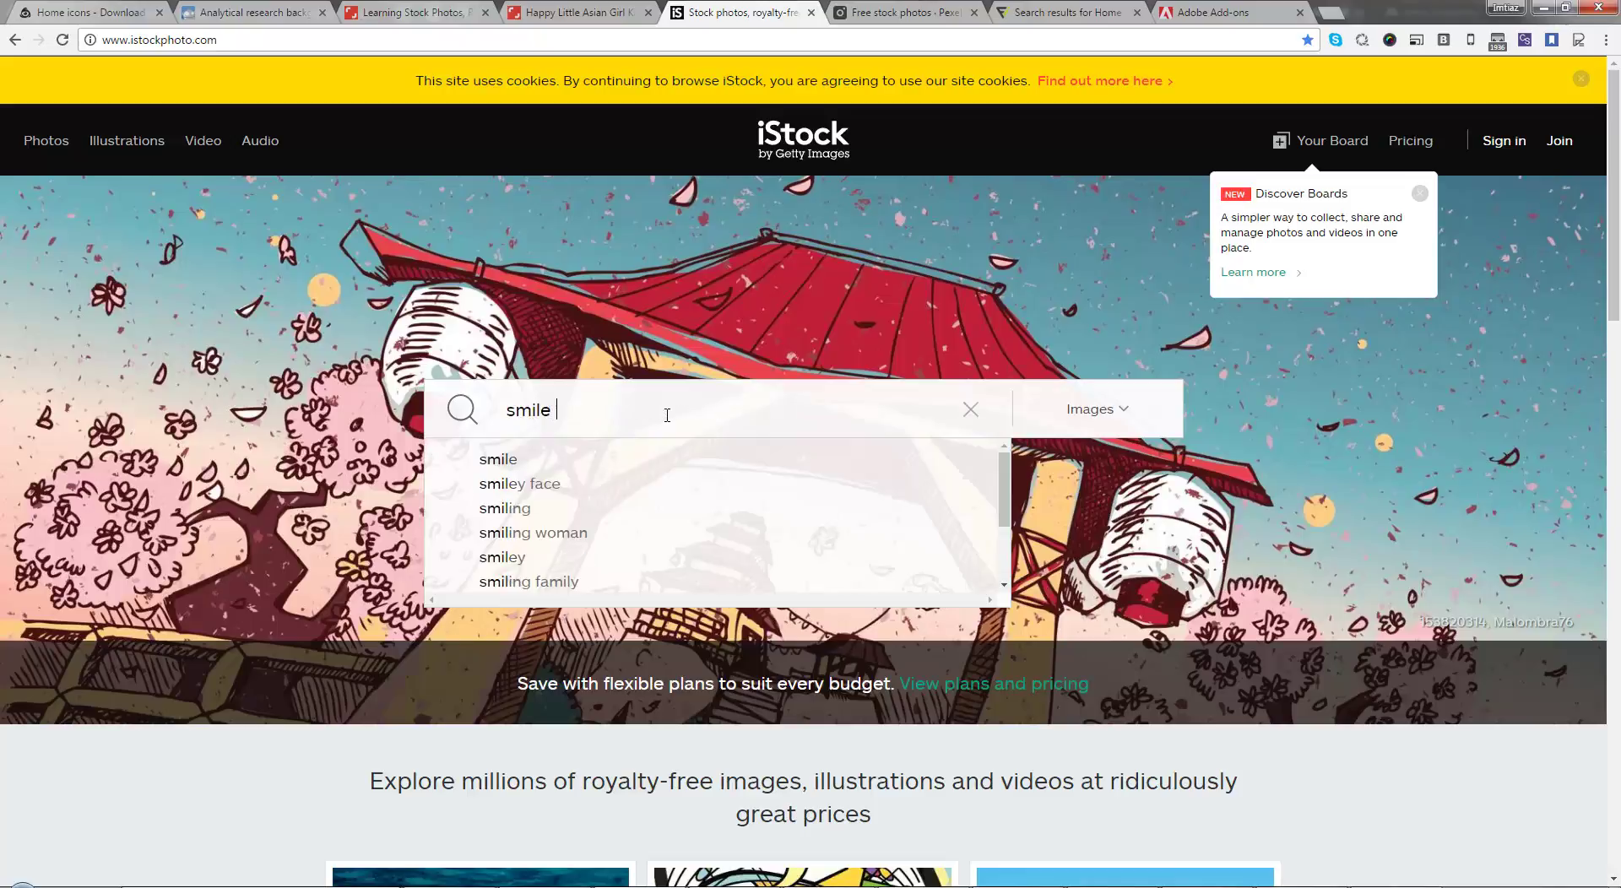
key("Return")
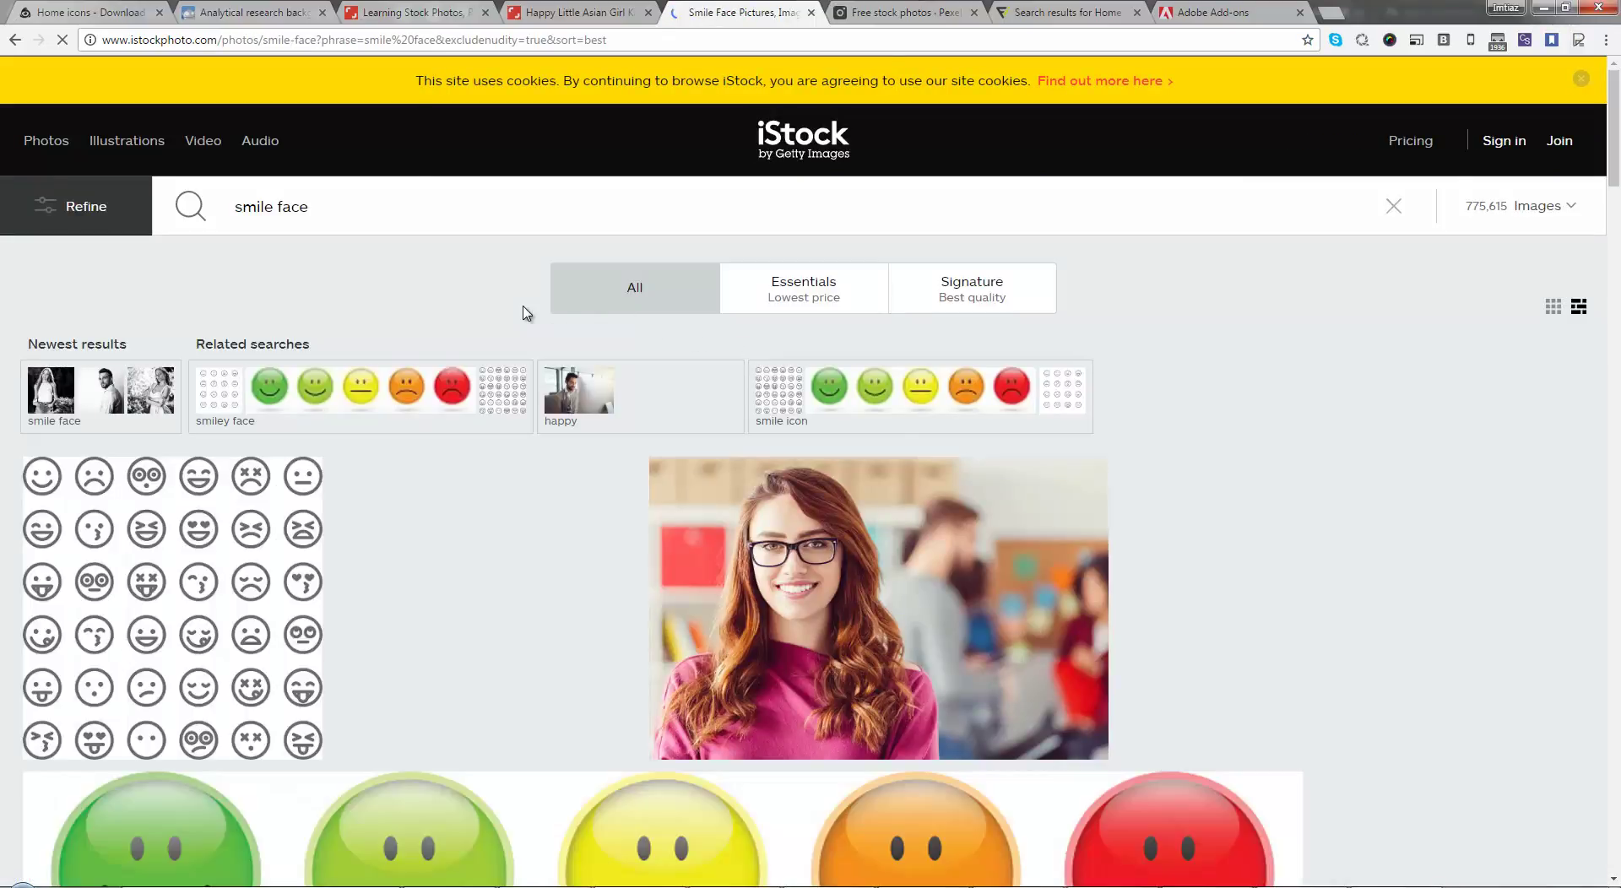
left_click(1576, 207)
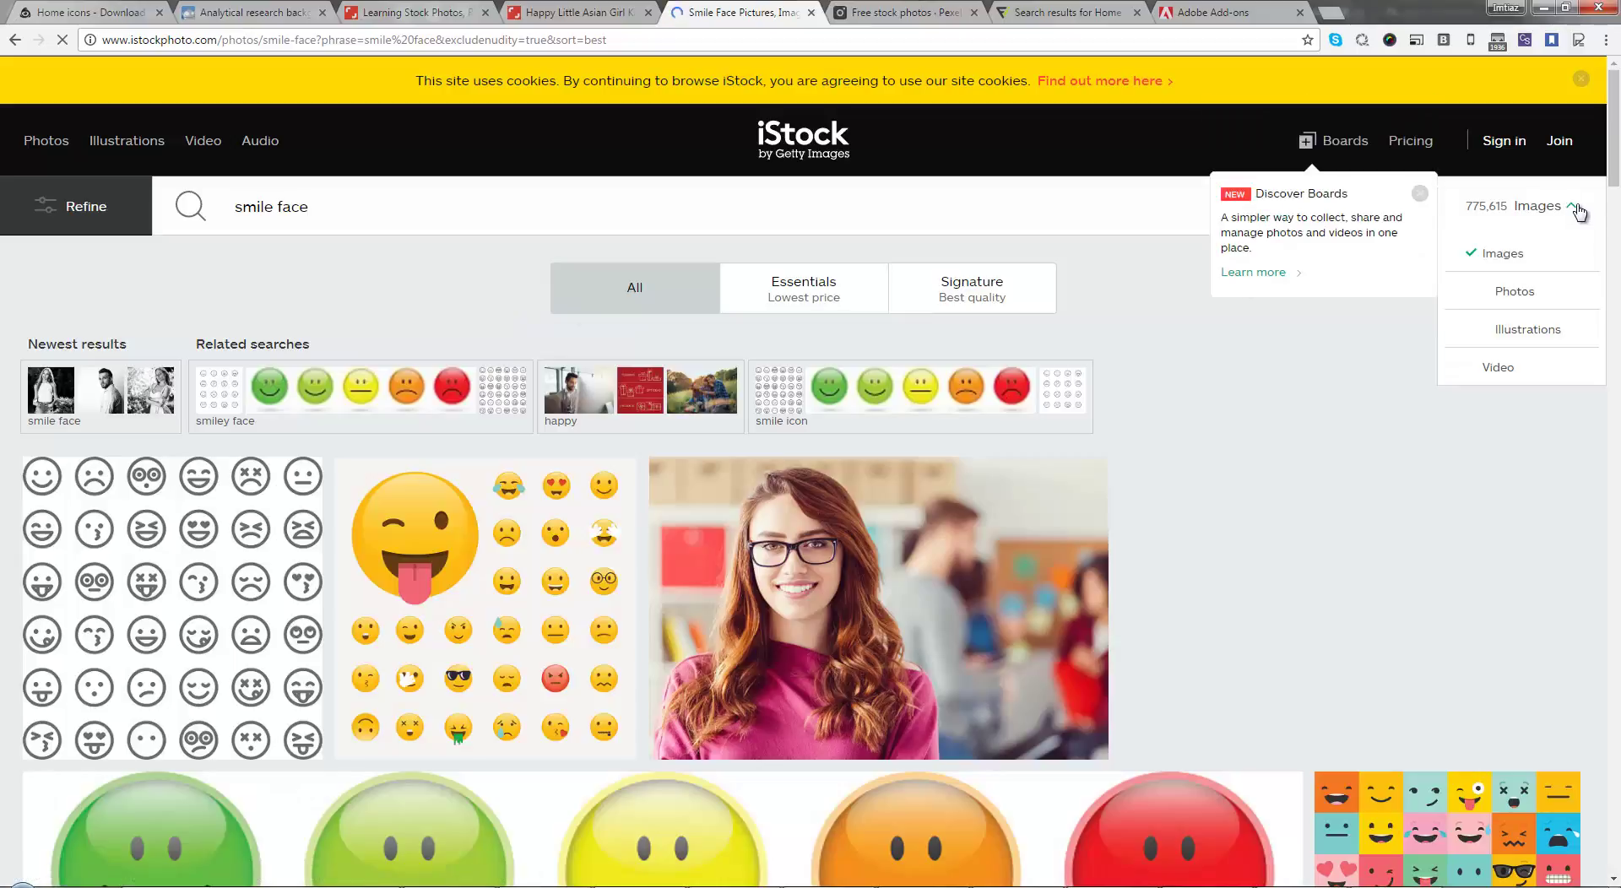
left_click(1528, 331)
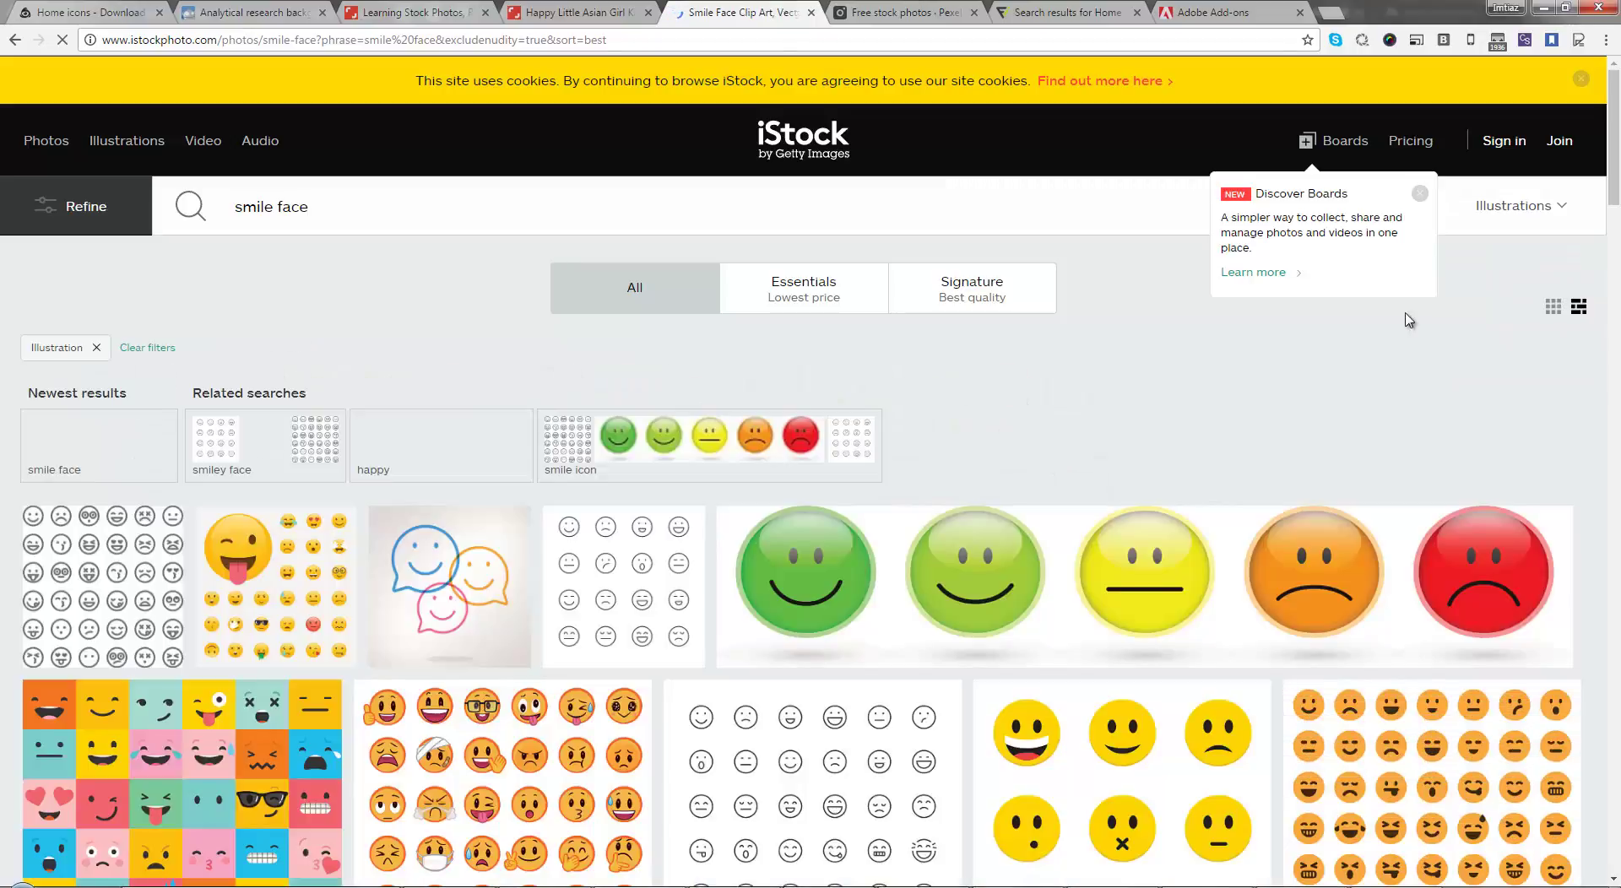
Step: Change the "smile face" results filter to Photos and look over the first rows of portraits
left_click(1558, 209)
left_click(1515, 290)
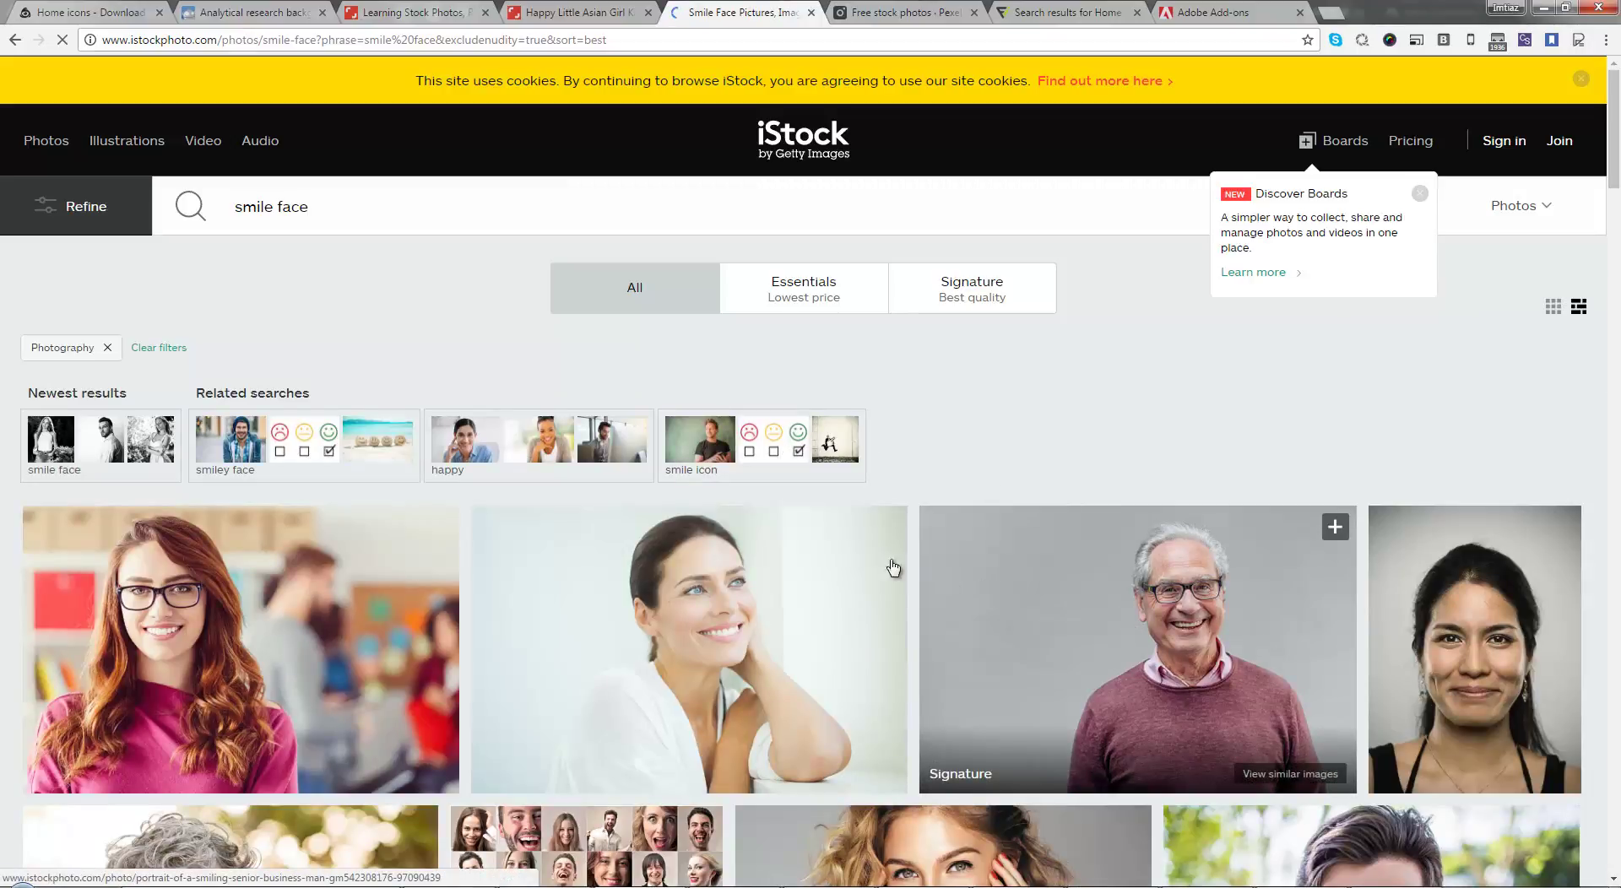
scroll(787, 558, "down", 4)
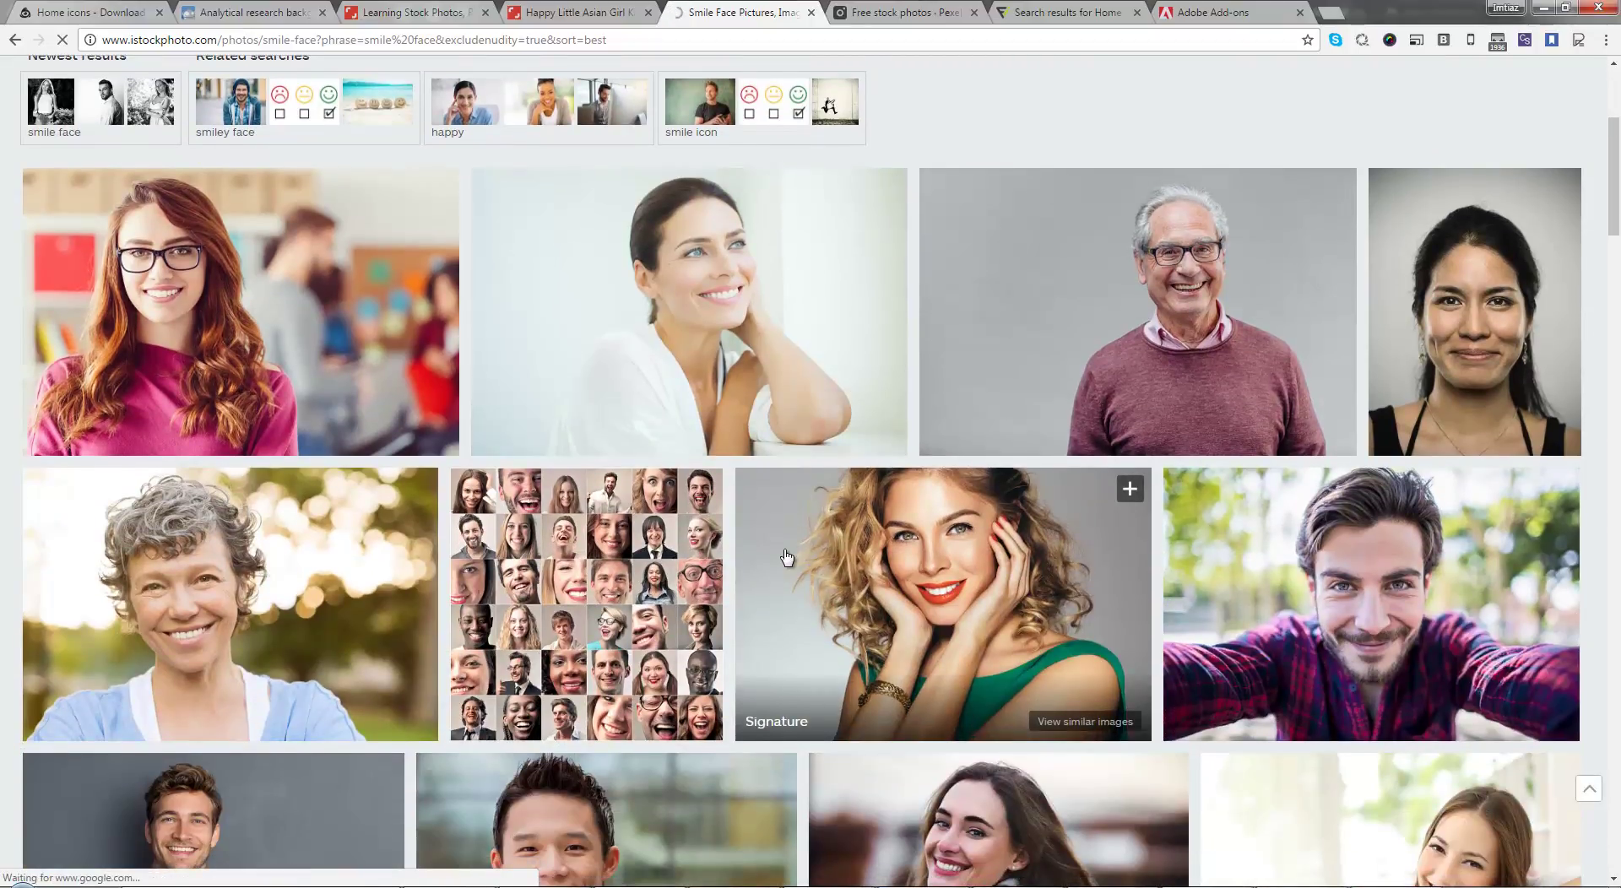
scroll(787, 557, "down", 2)
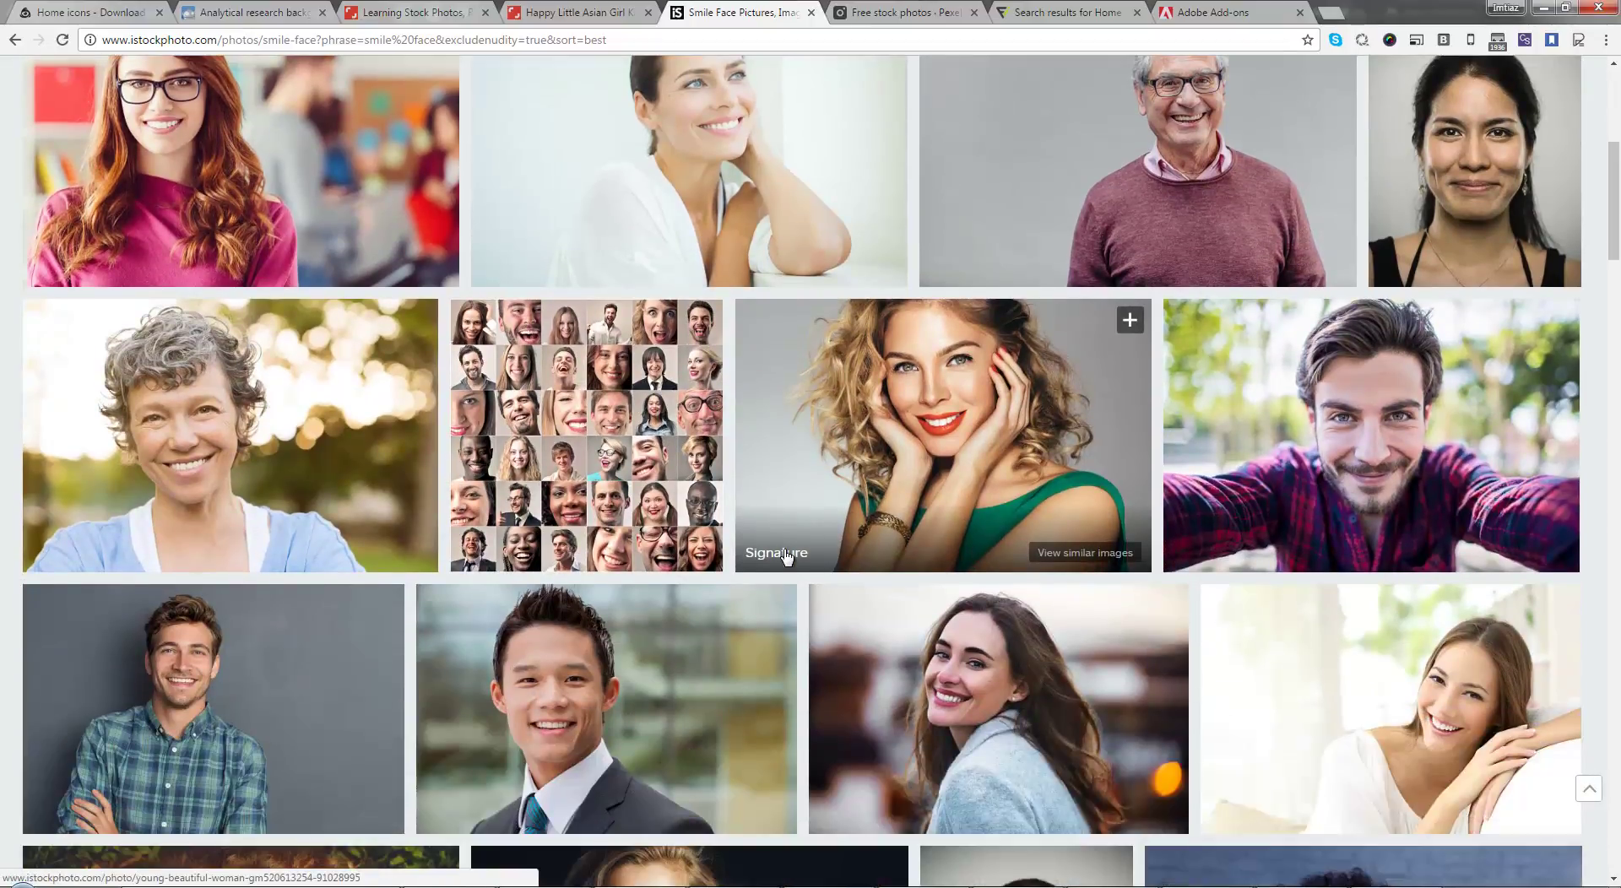
left_click(786, 556)
scroll(1014, 530, "up", 4)
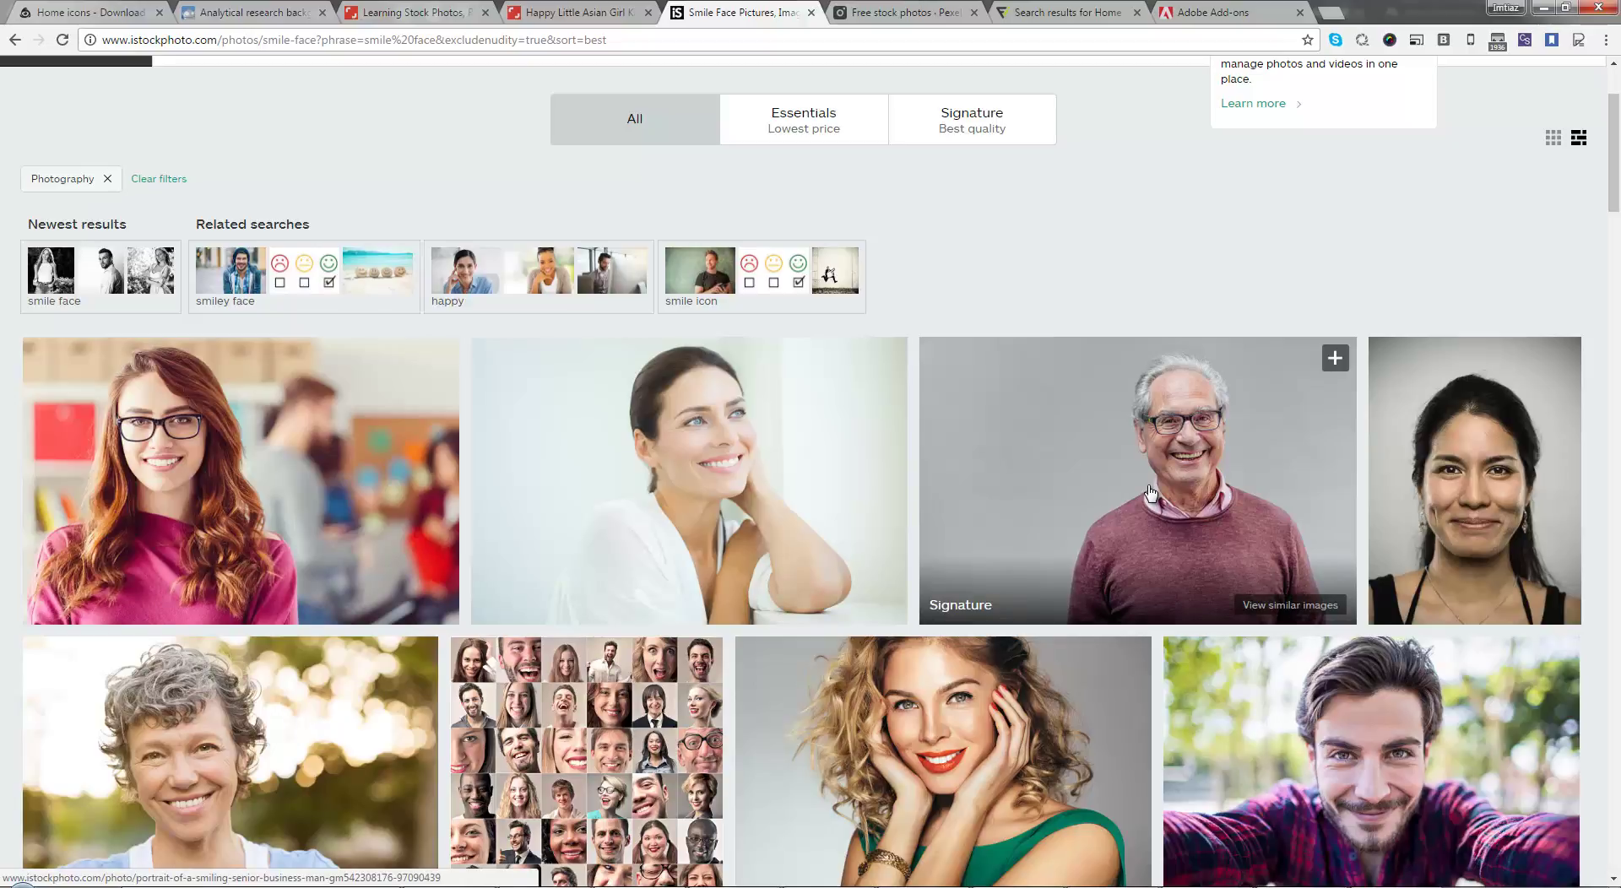
Step: Examine the range of smiling-face photos further down the iStock results
scroll(1150, 492, "down", 5)
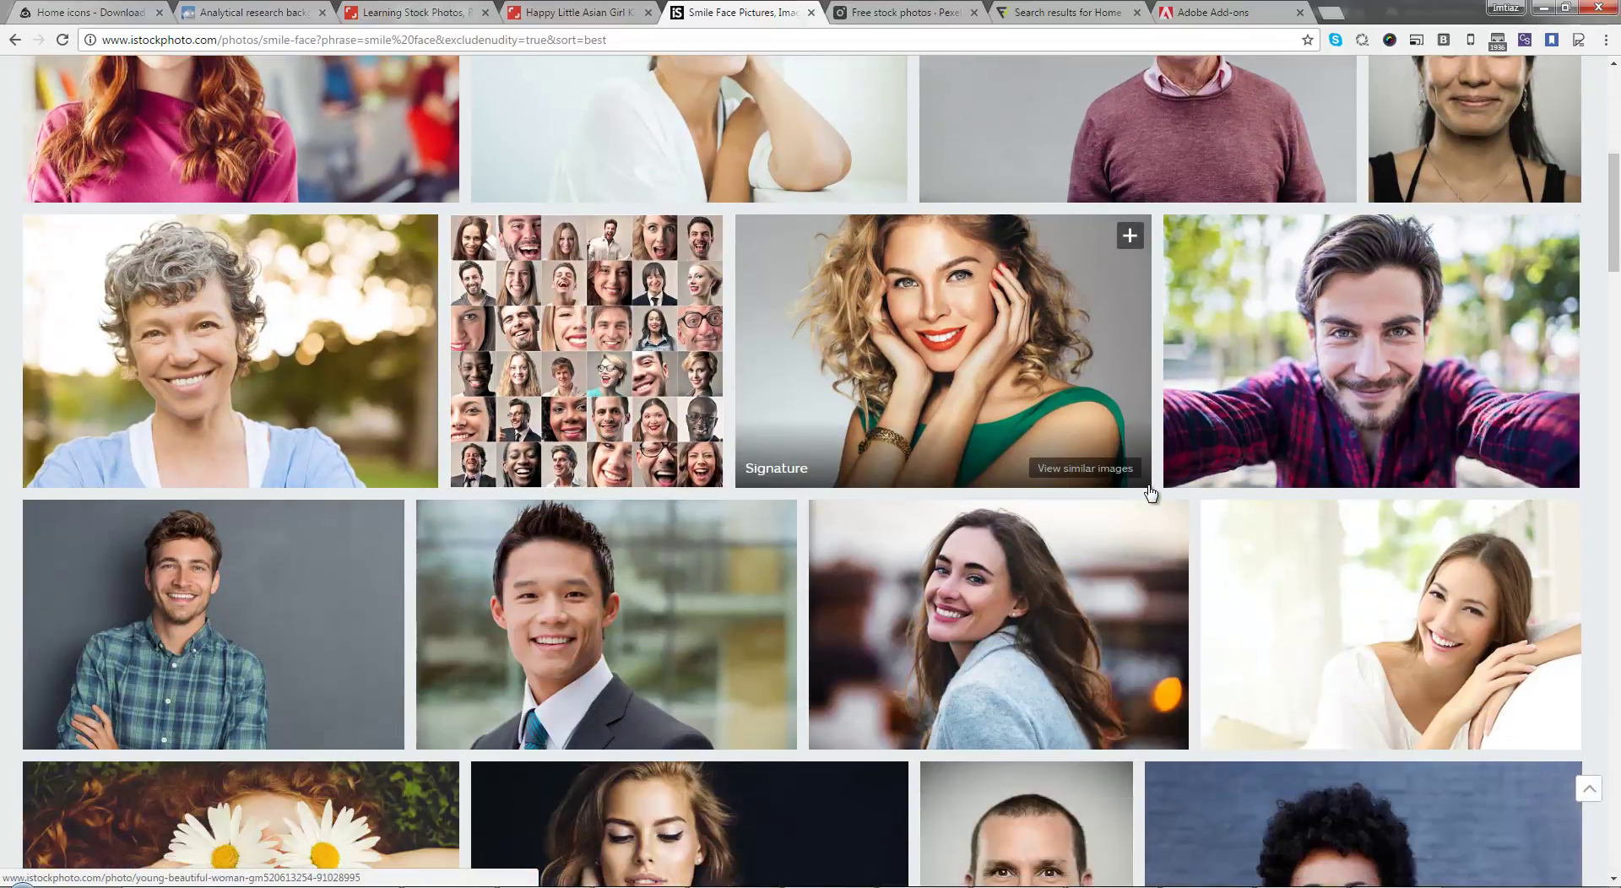
scroll(1150, 492, "down", 4)
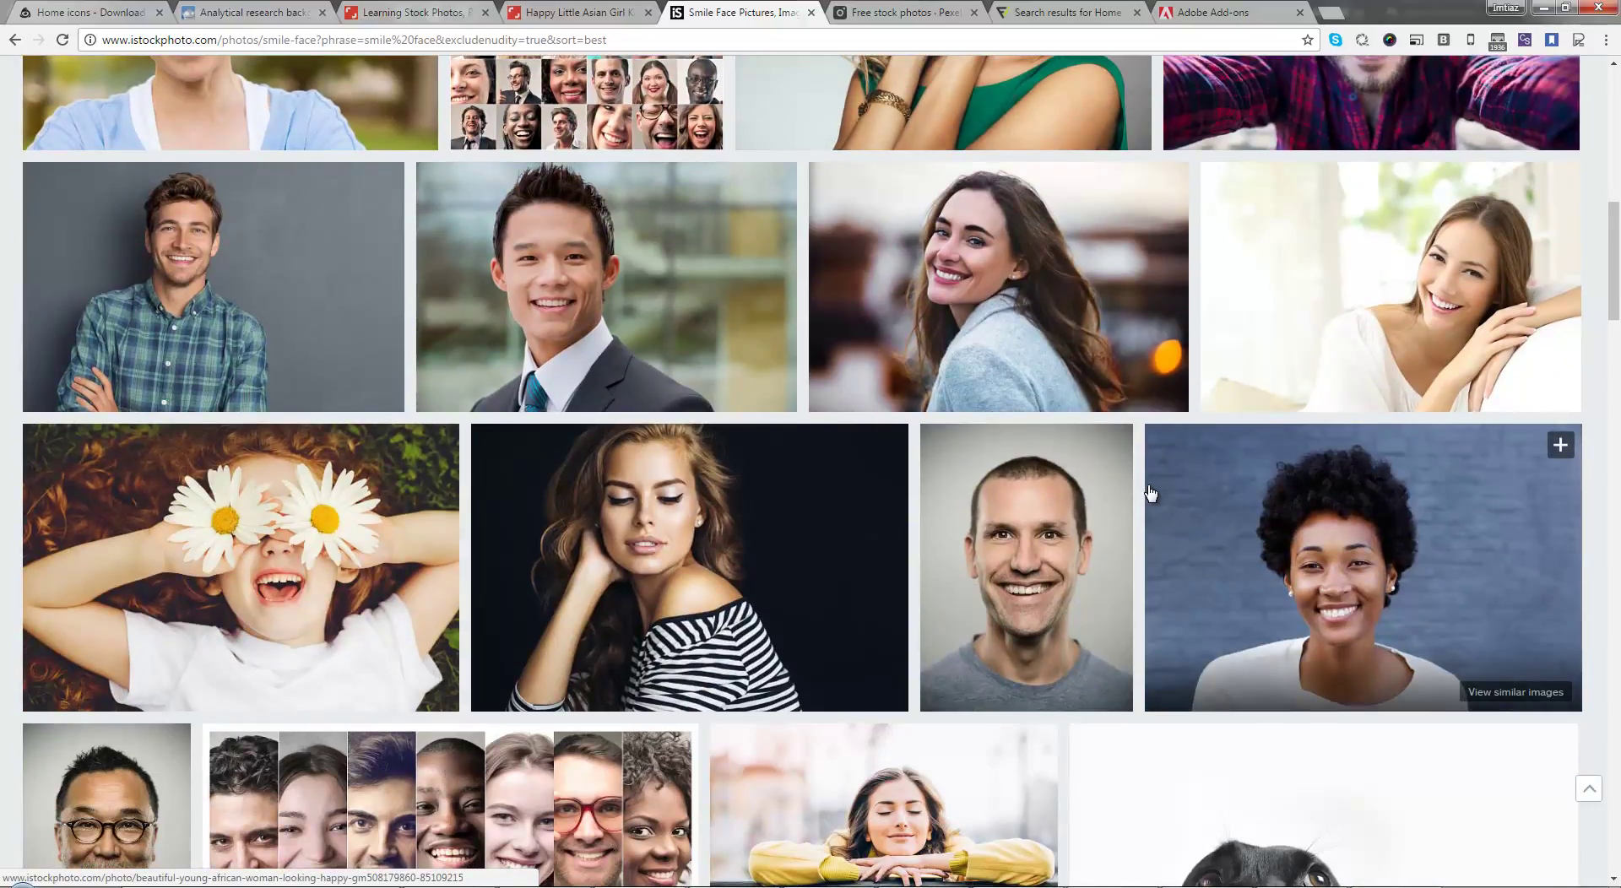
scroll(1150, 492, "down", 3)
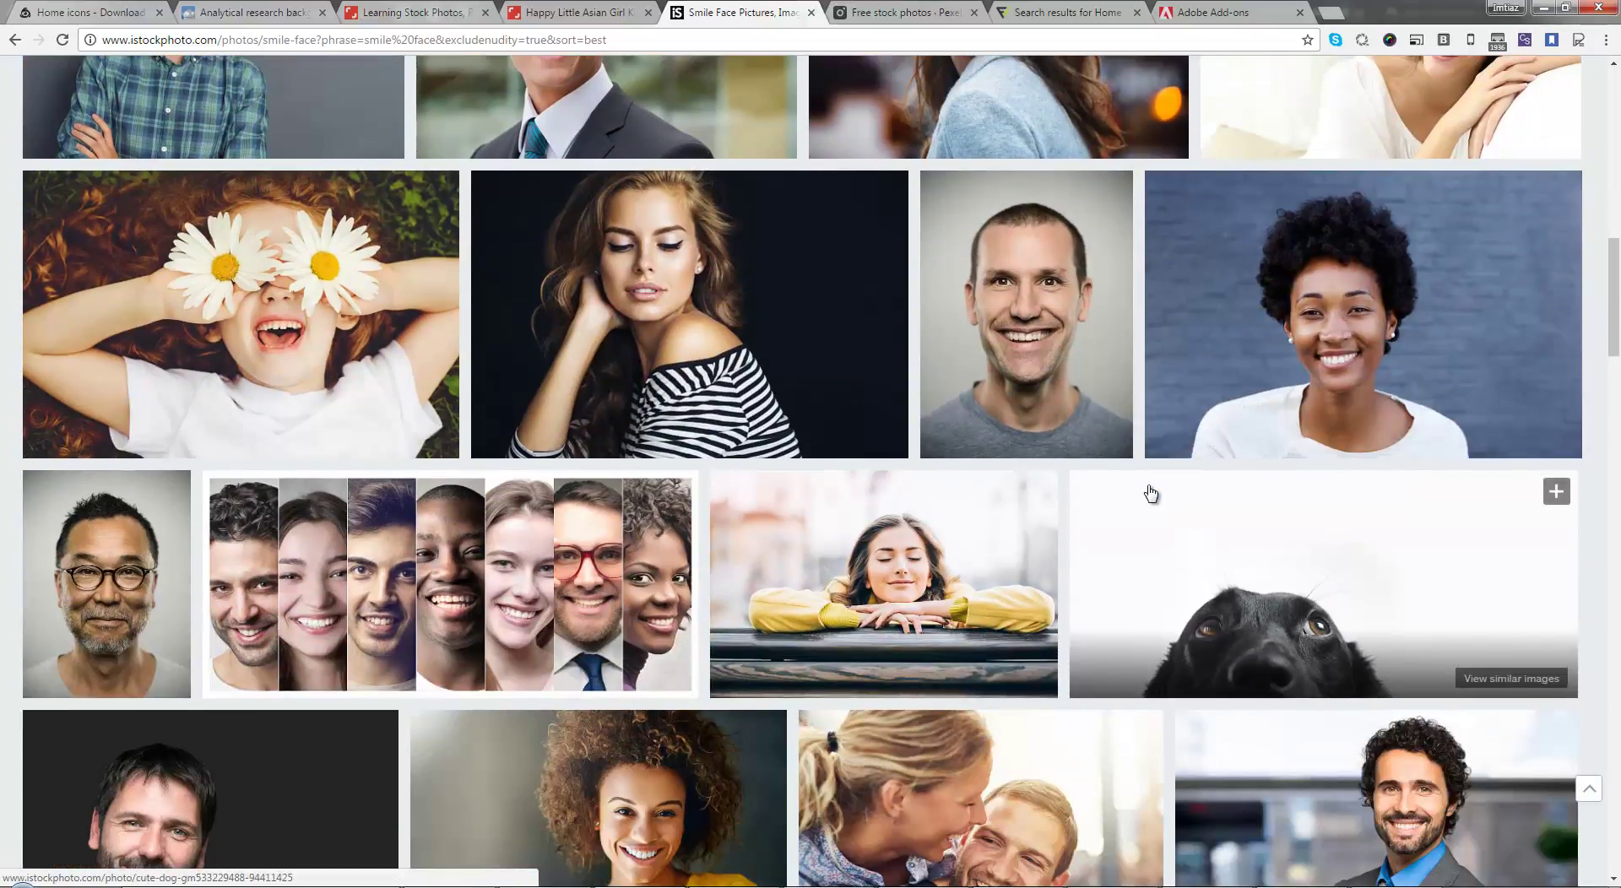
scroll(1151, 492, "down", 3)
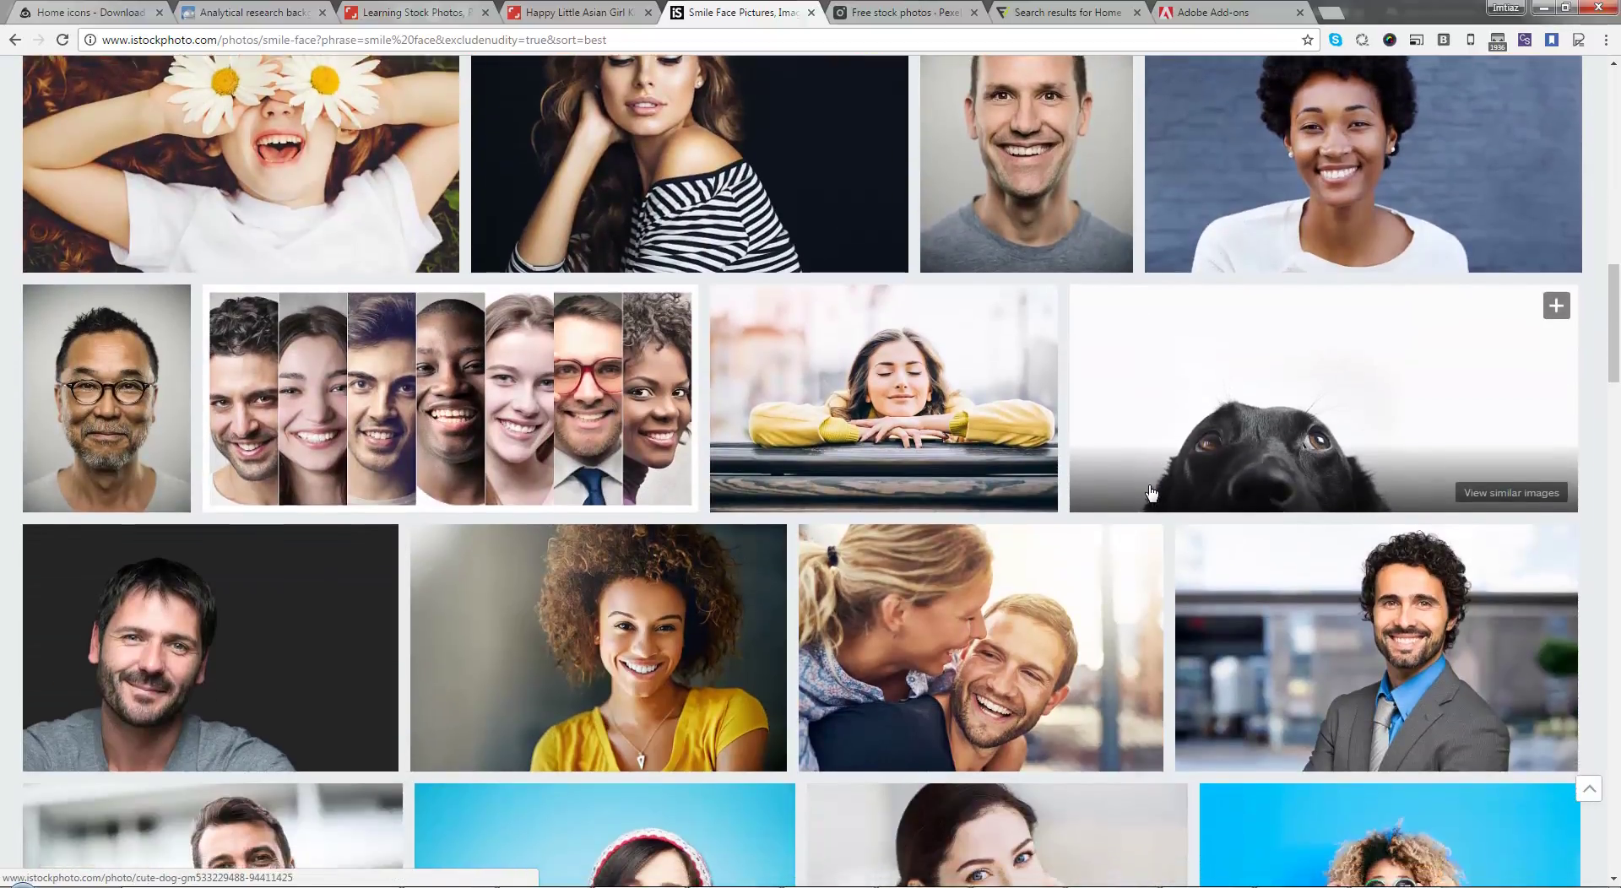
scroll(1150, 491, "down", 3)
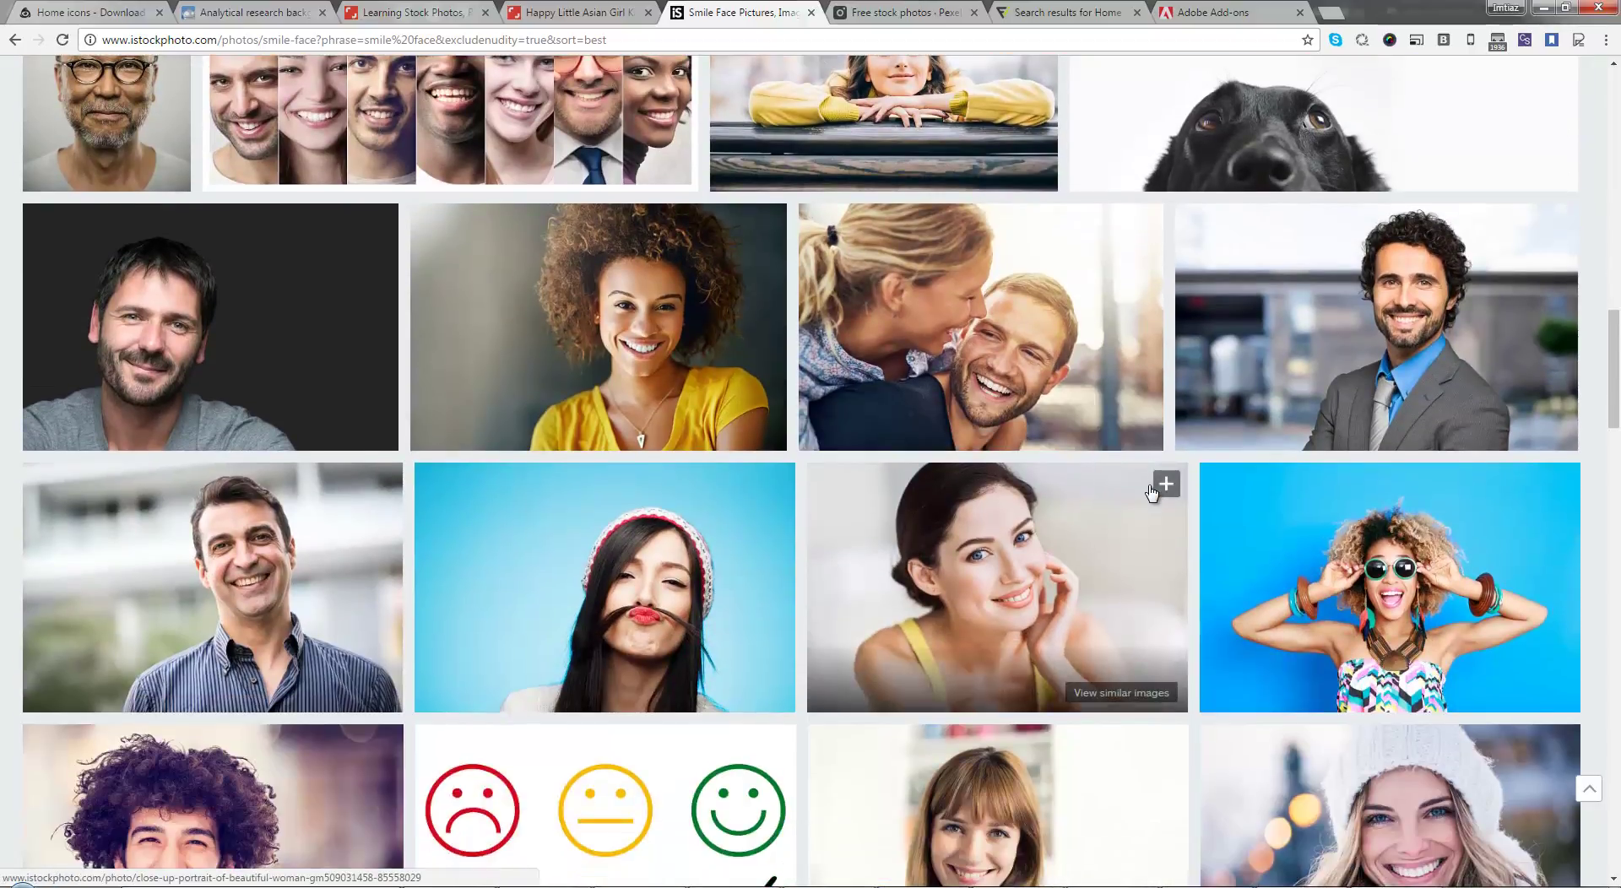
scroll(1150, 491, "down", 2)
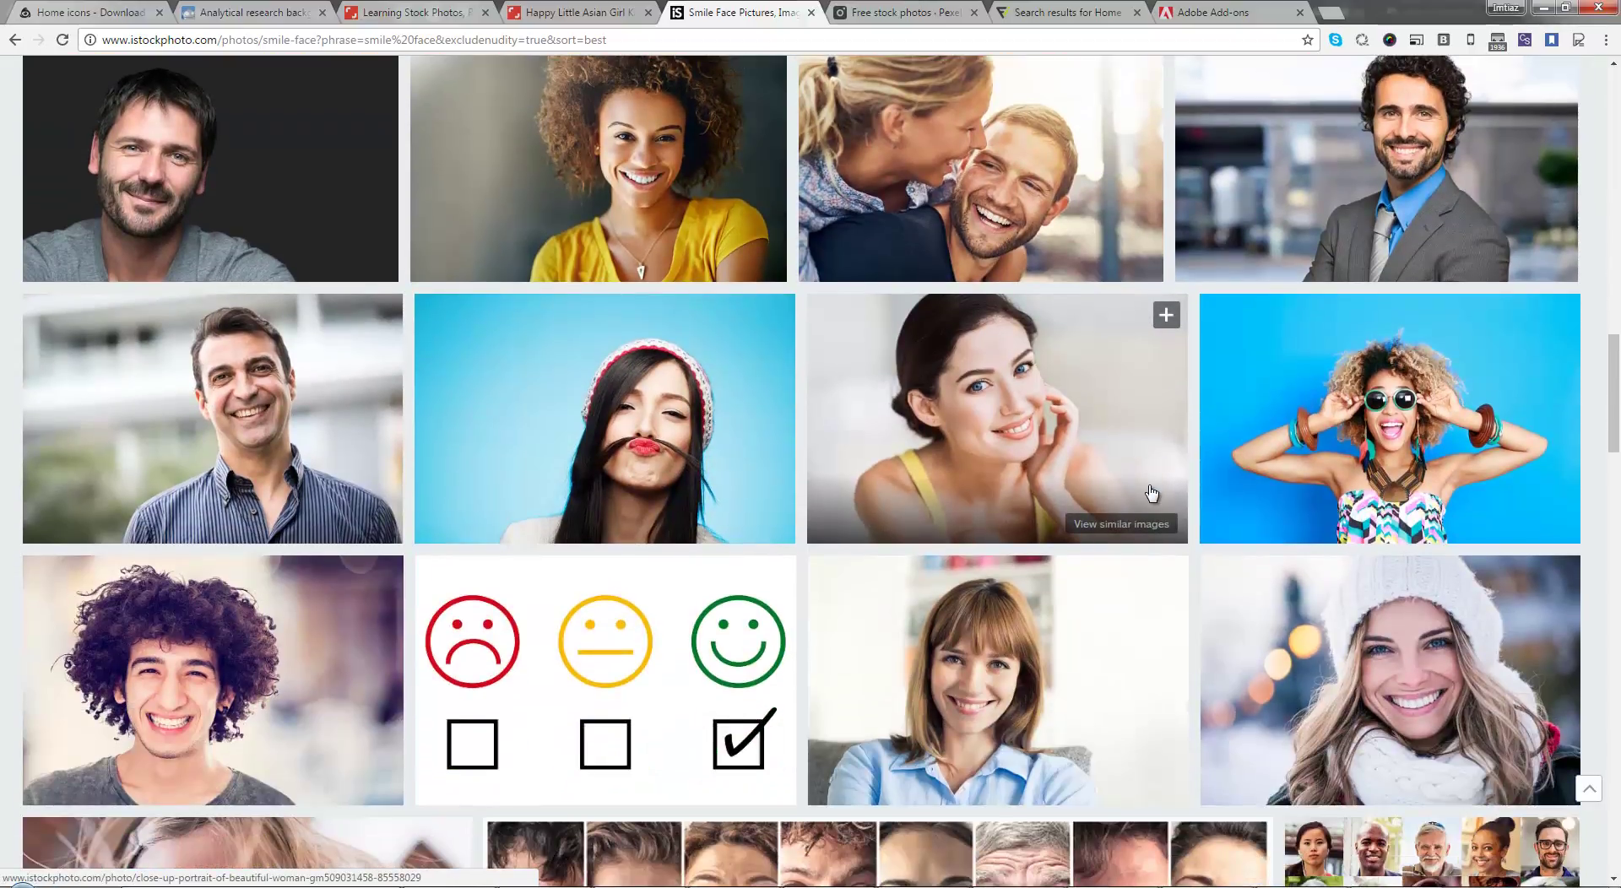
scroll(1151, 491, "down", 3)
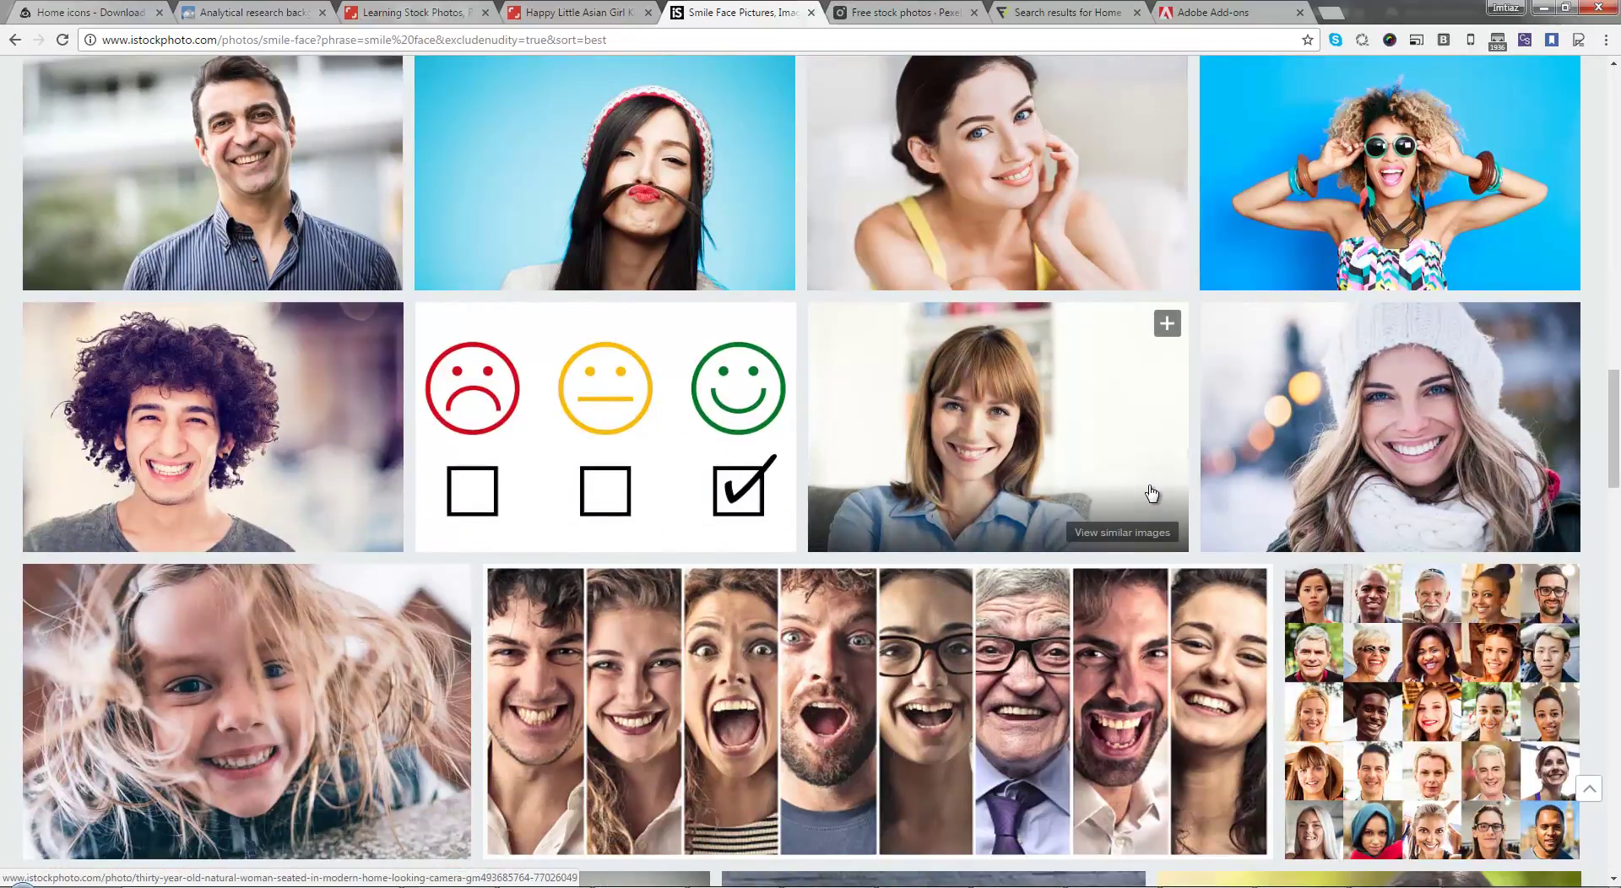
scroll(1151, 491, "down", 3)
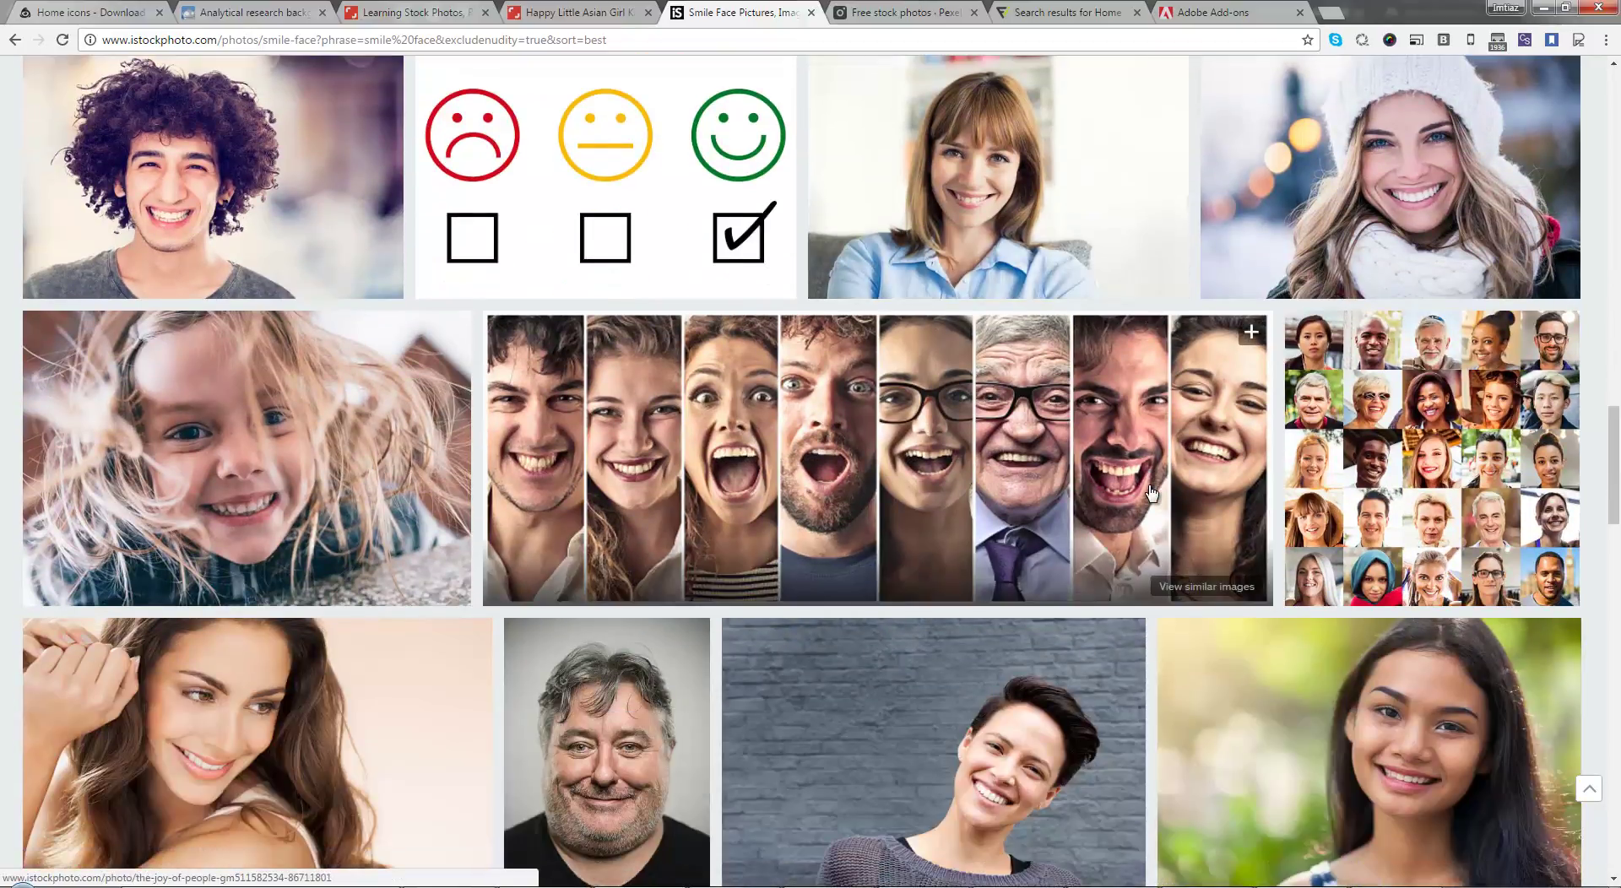
scroll(1150, 491, "down", 6)
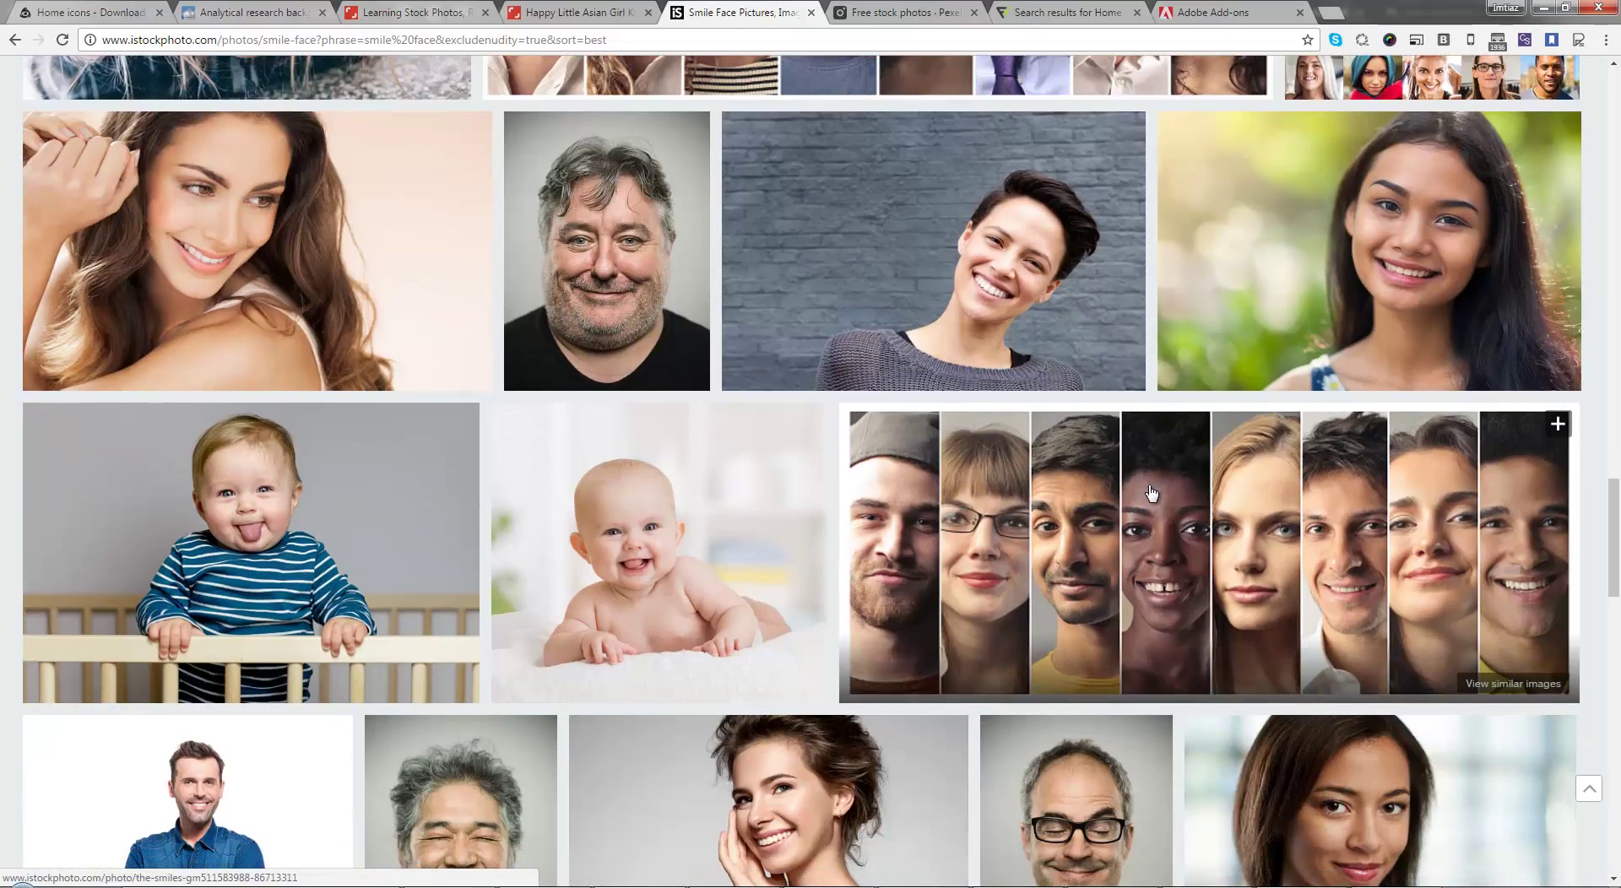
scroll(1150, 493, "down", 3)
scroll(1150, 493, "up", 5)
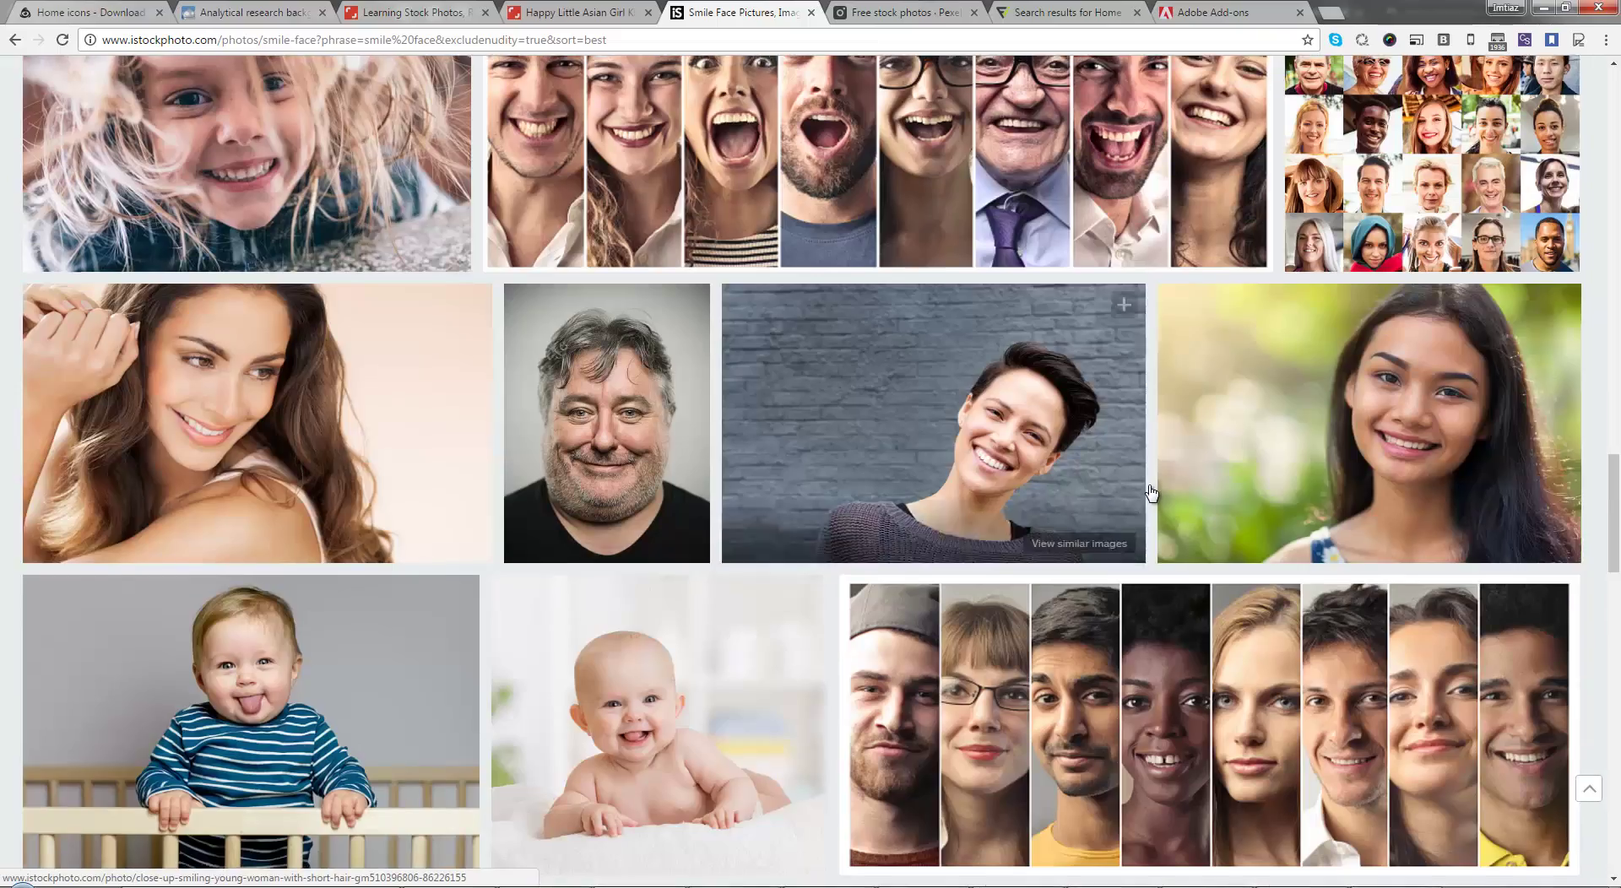
scroll(1150, 491, "up", 20)
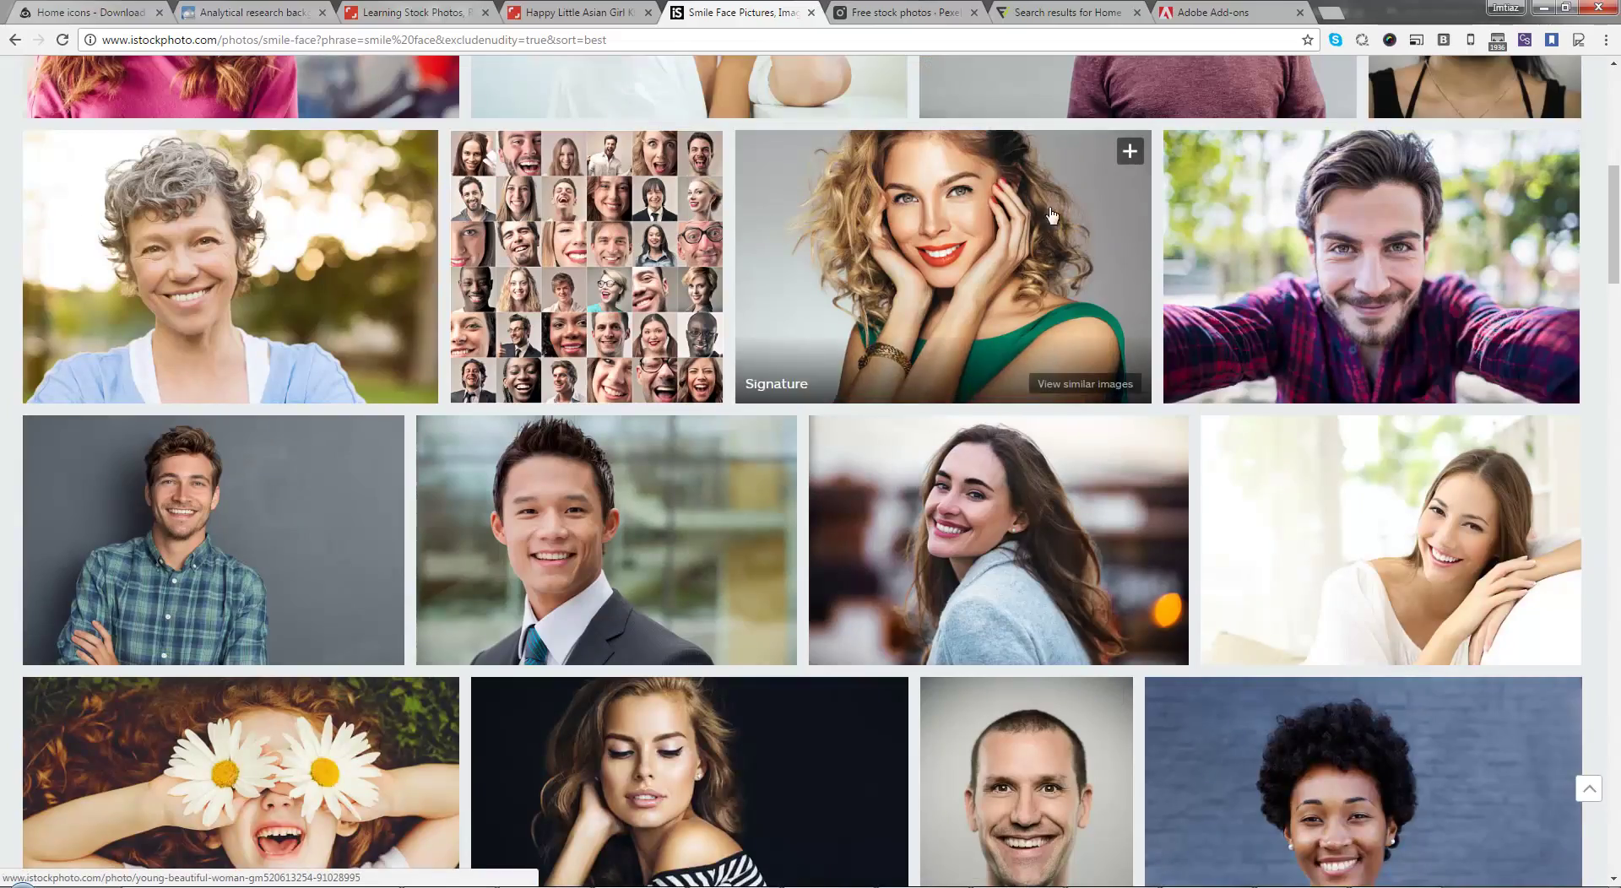
Step: Switch to the Pexels site, search for "business", and look through the resulting photos
left_click(922, 12)
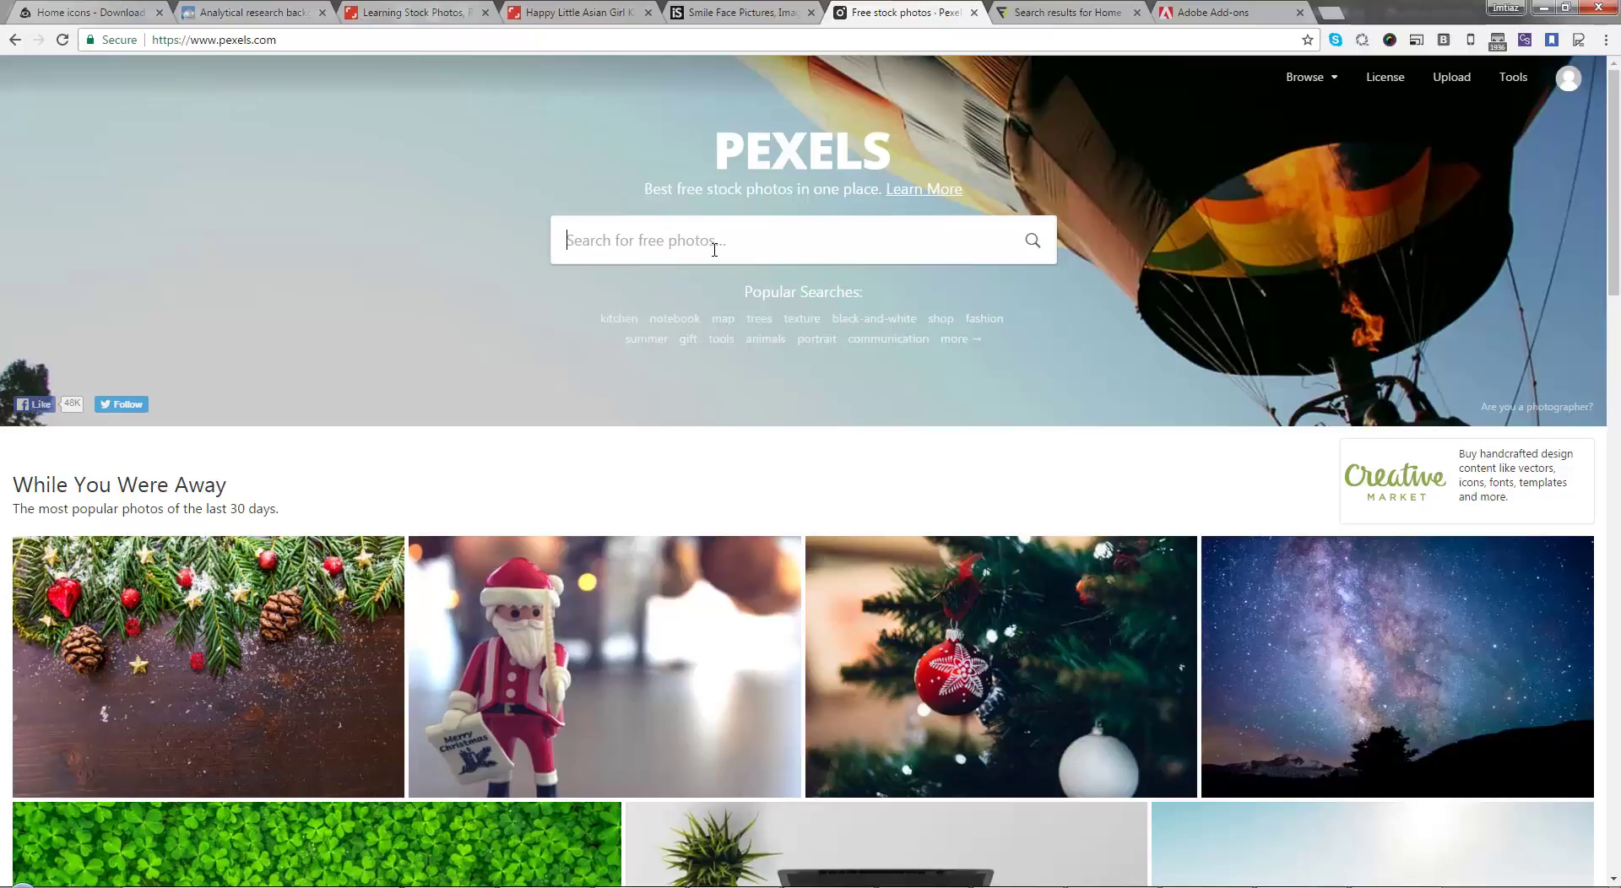
type("business")
key("Return")
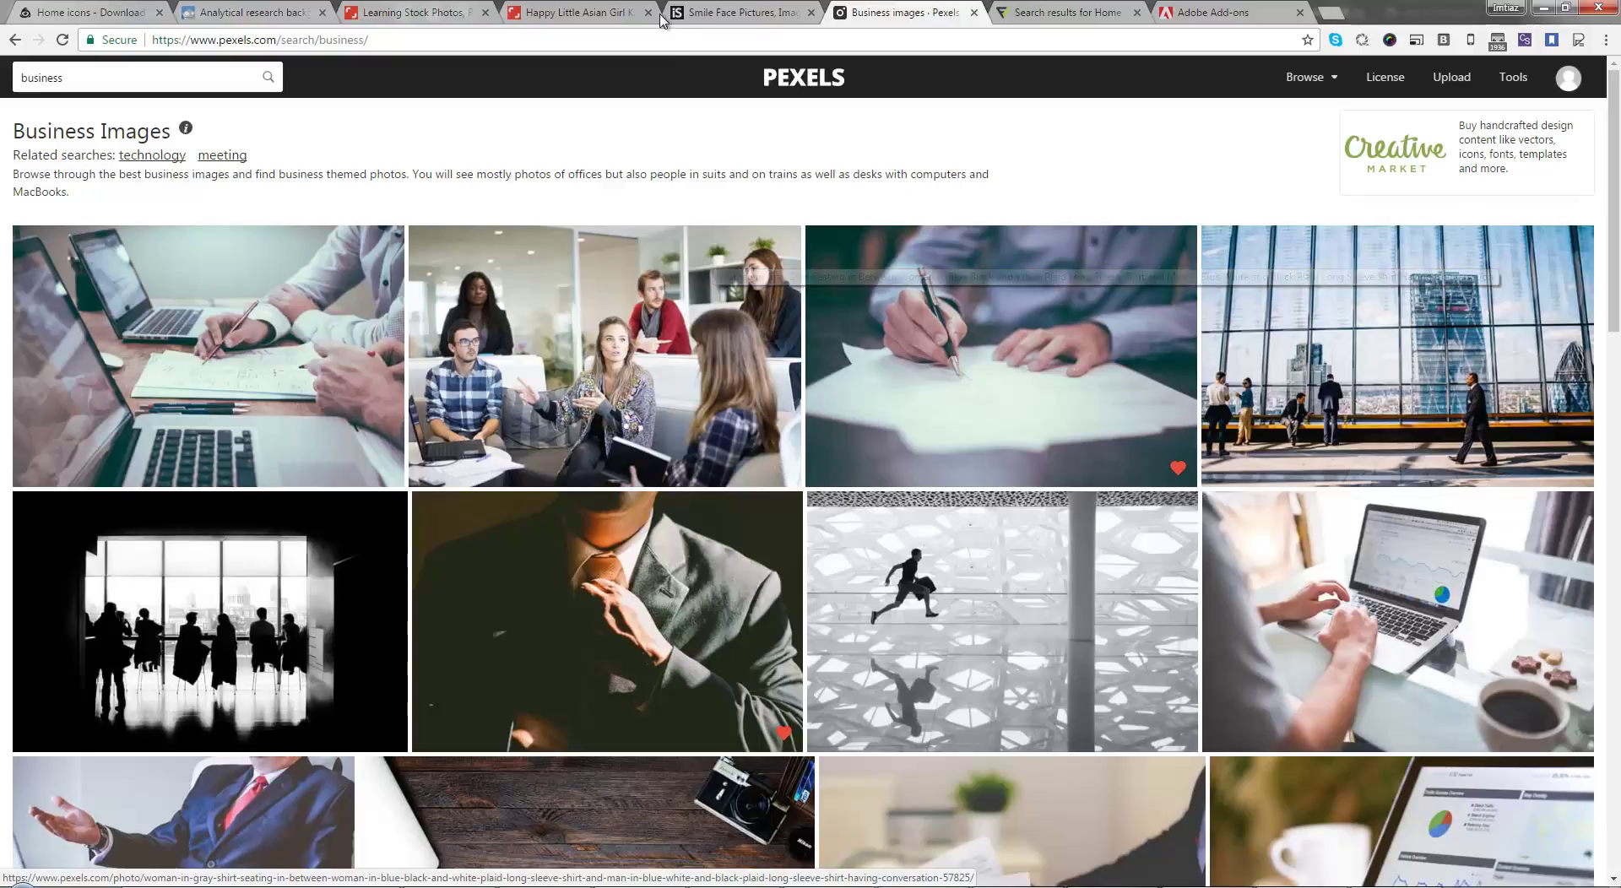
scroll(935, 393, "down", 2)
scroll(936, 392, "up", 2)
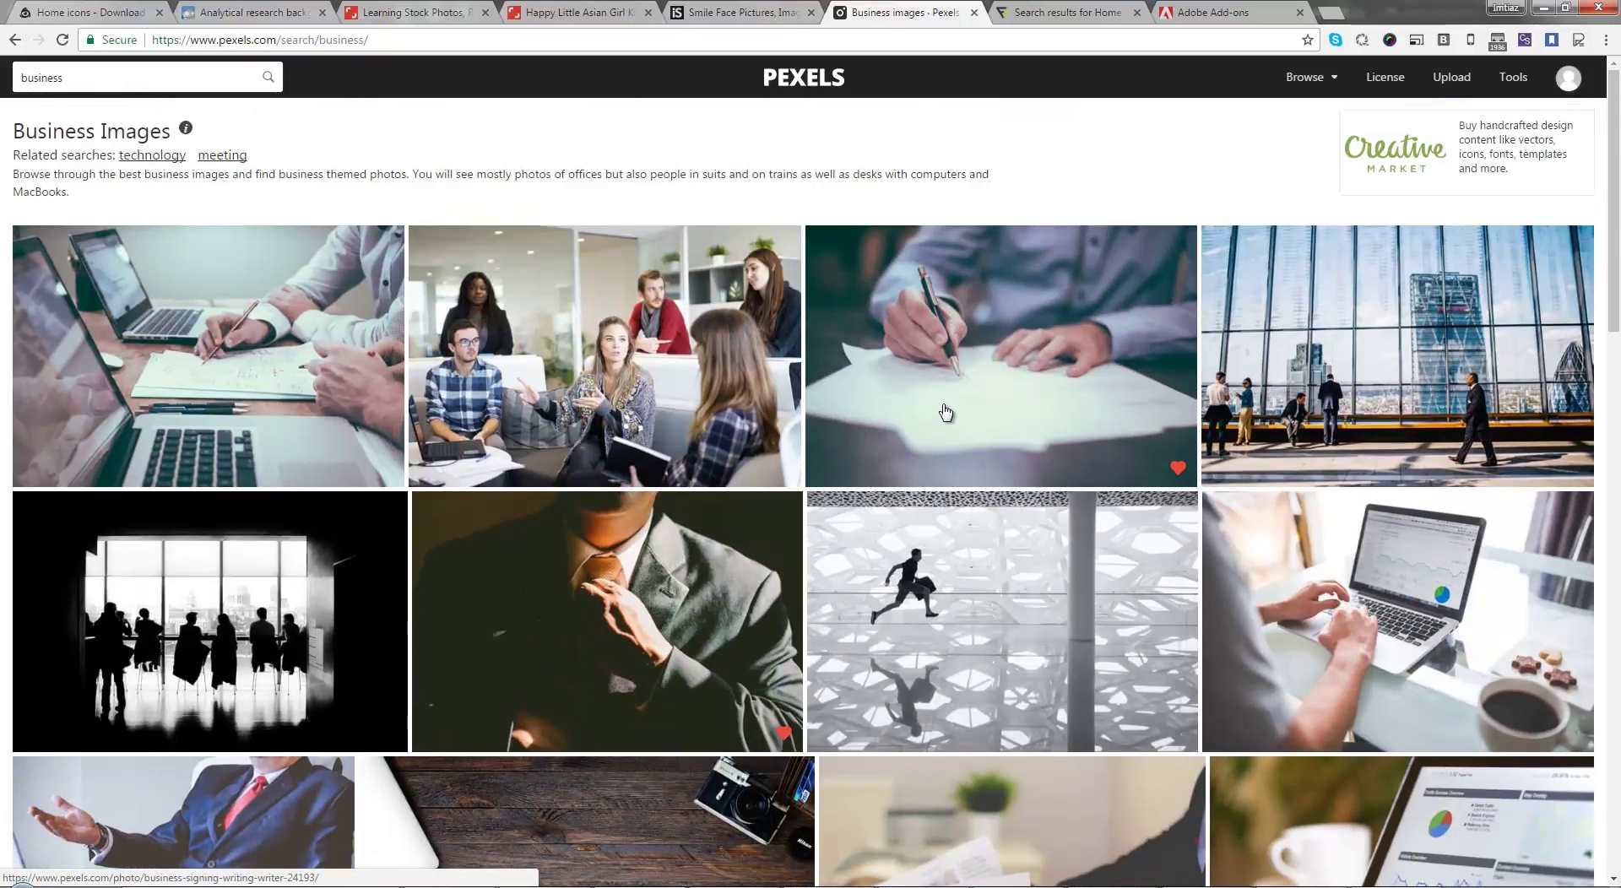
scroll(532, 284, "down", 3)
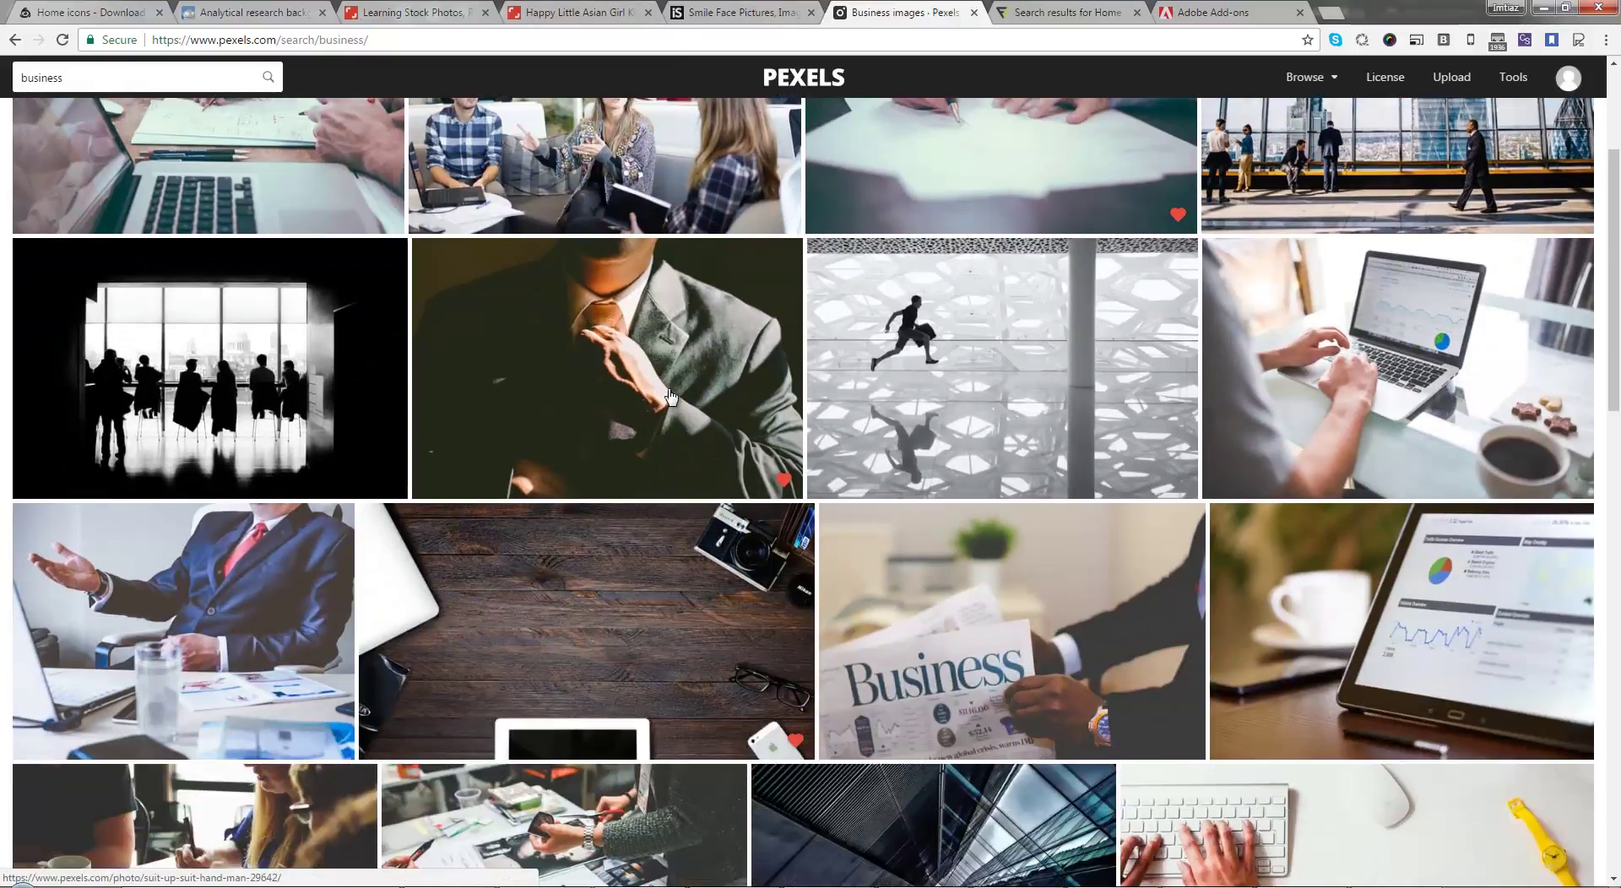
scroll(457, 146, "down", 8)
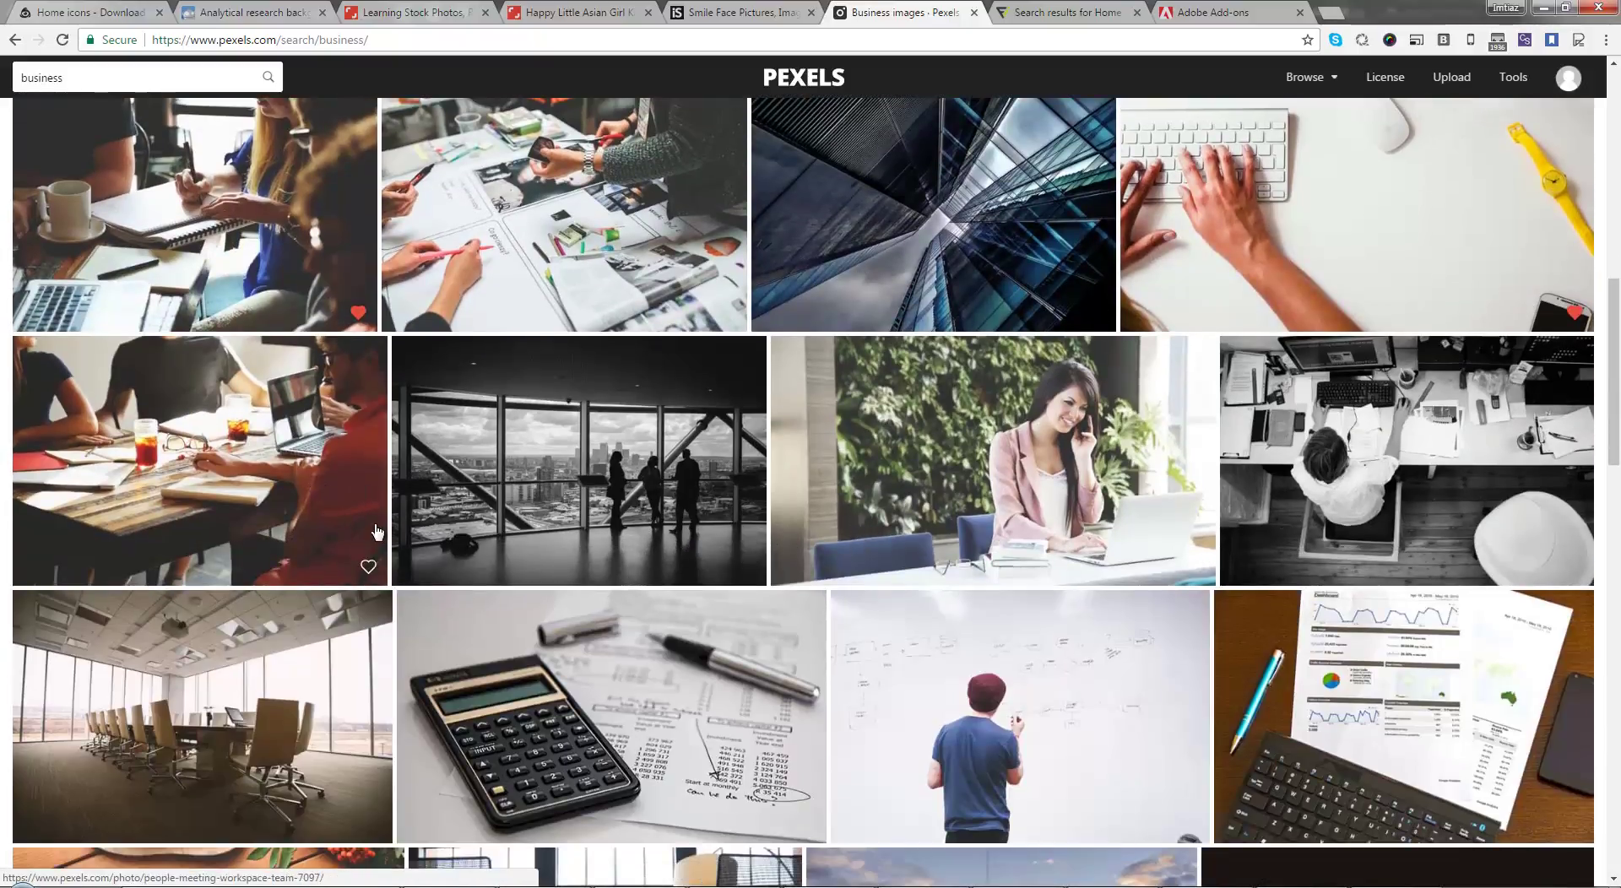
Step: Open the team meeting photo with the laptop and iced drinks, view its download sizes, and return to the start of the business results
left_click(321, 473)
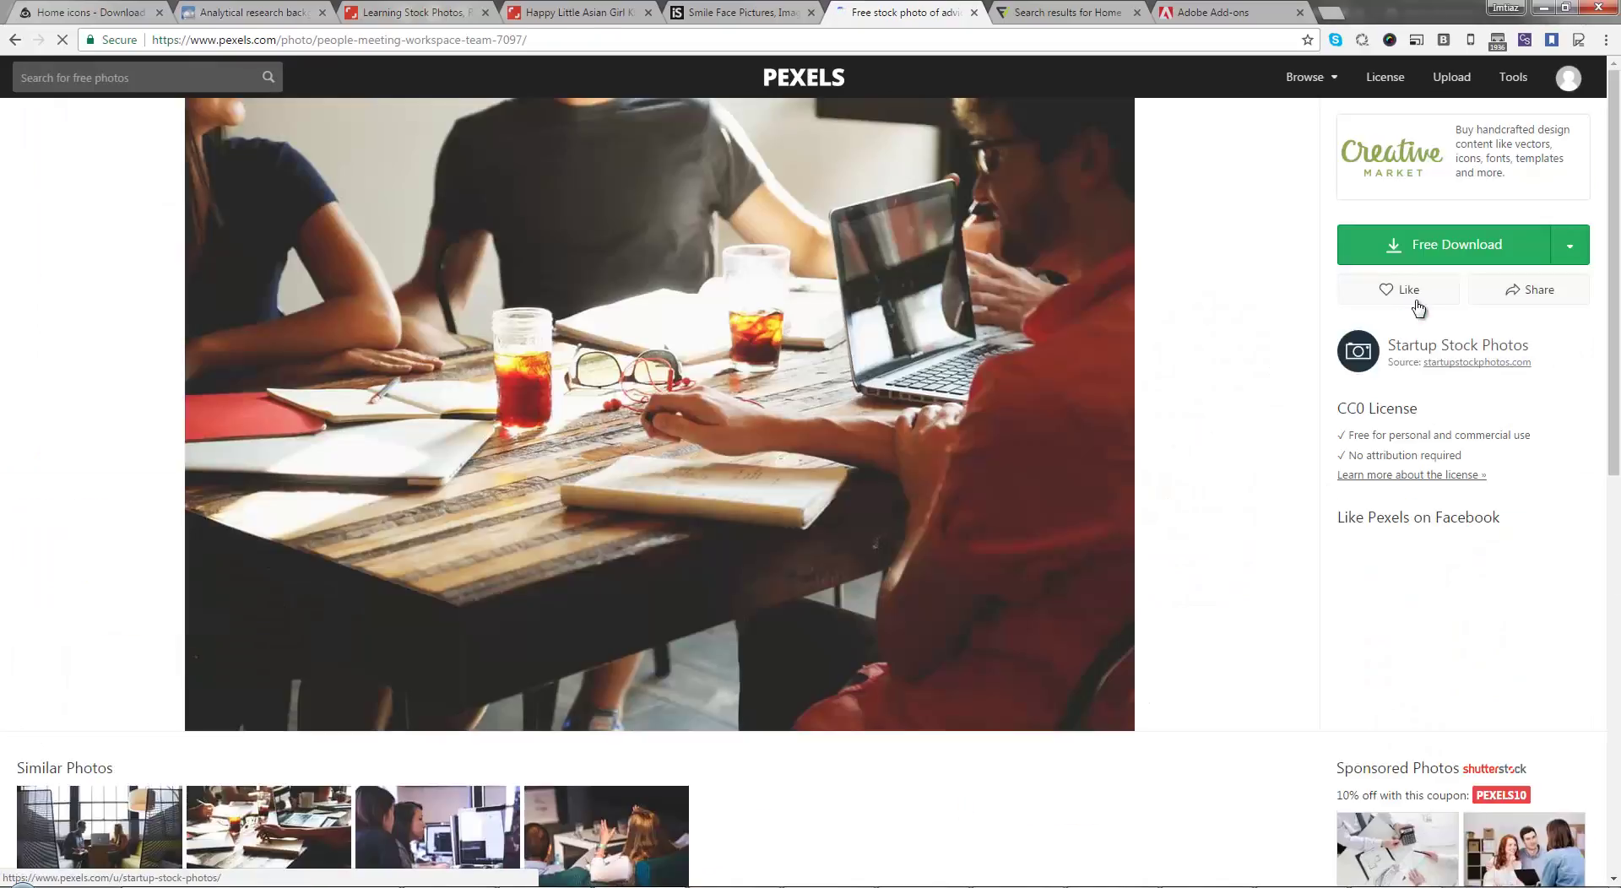
left_click(1573, 249)
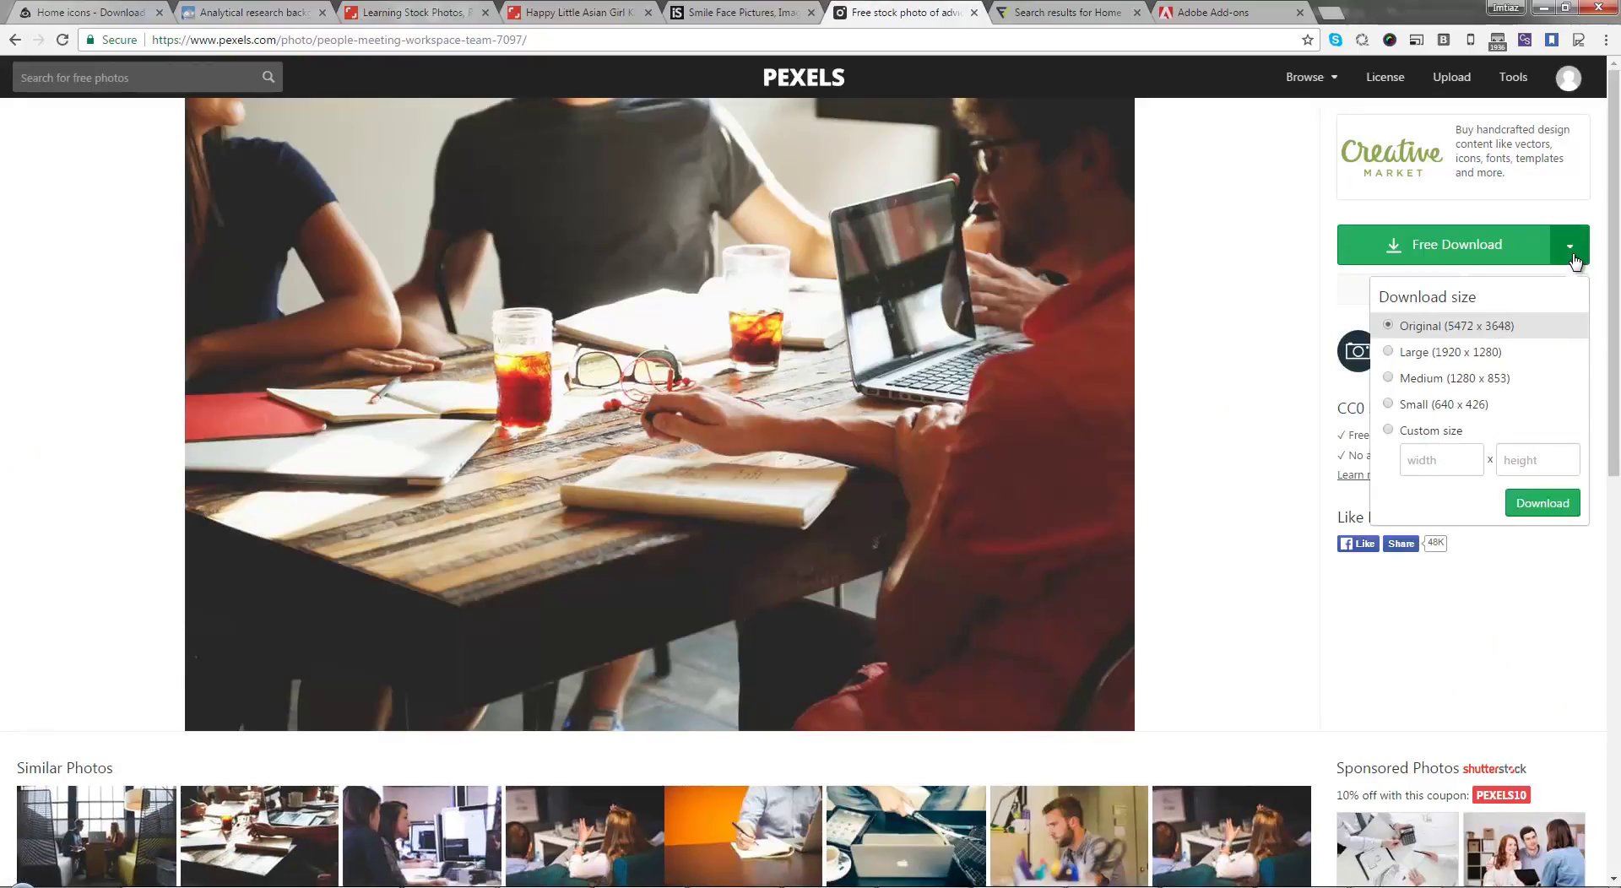
left_click(16, 41)
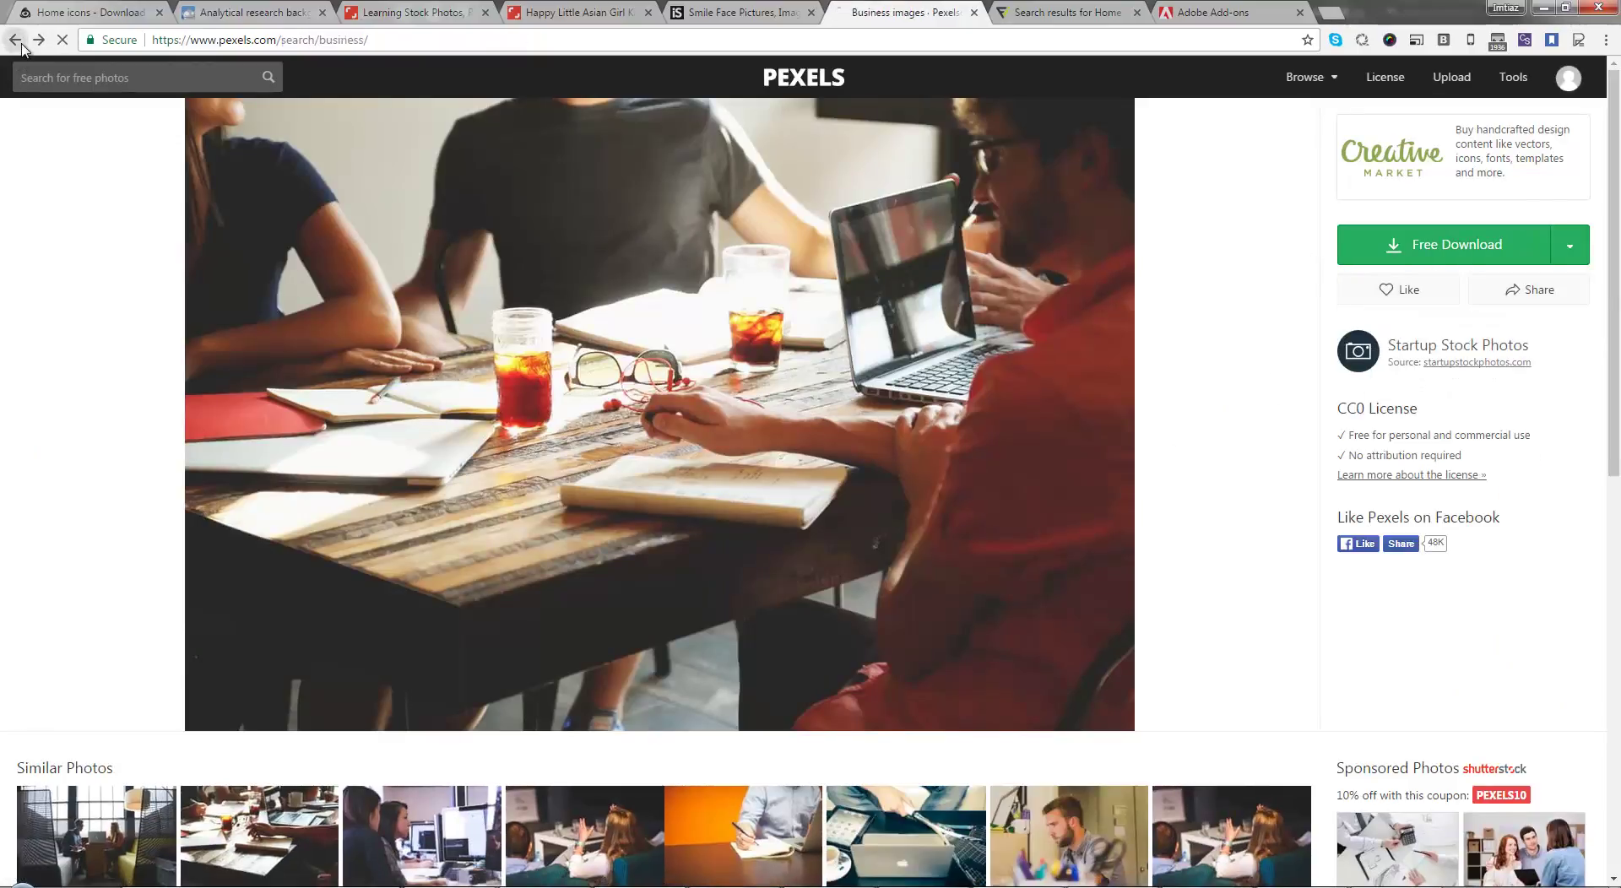
scroll(566, 505, "up", 4)
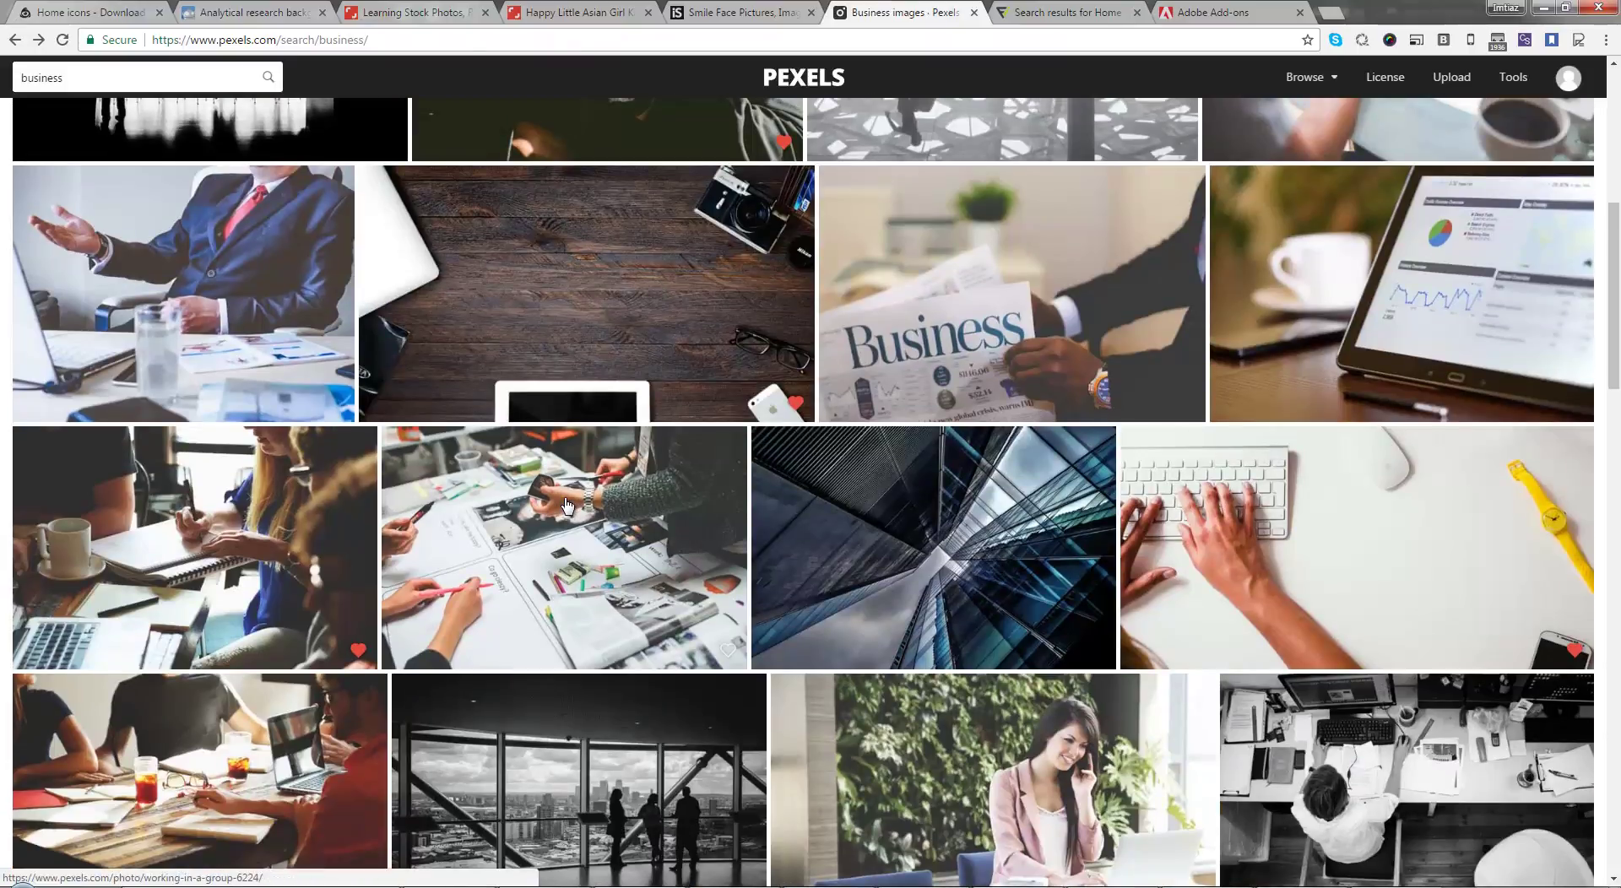
scroll(566, 505, "up", 4)
scroll(566, 505, "up", 3)
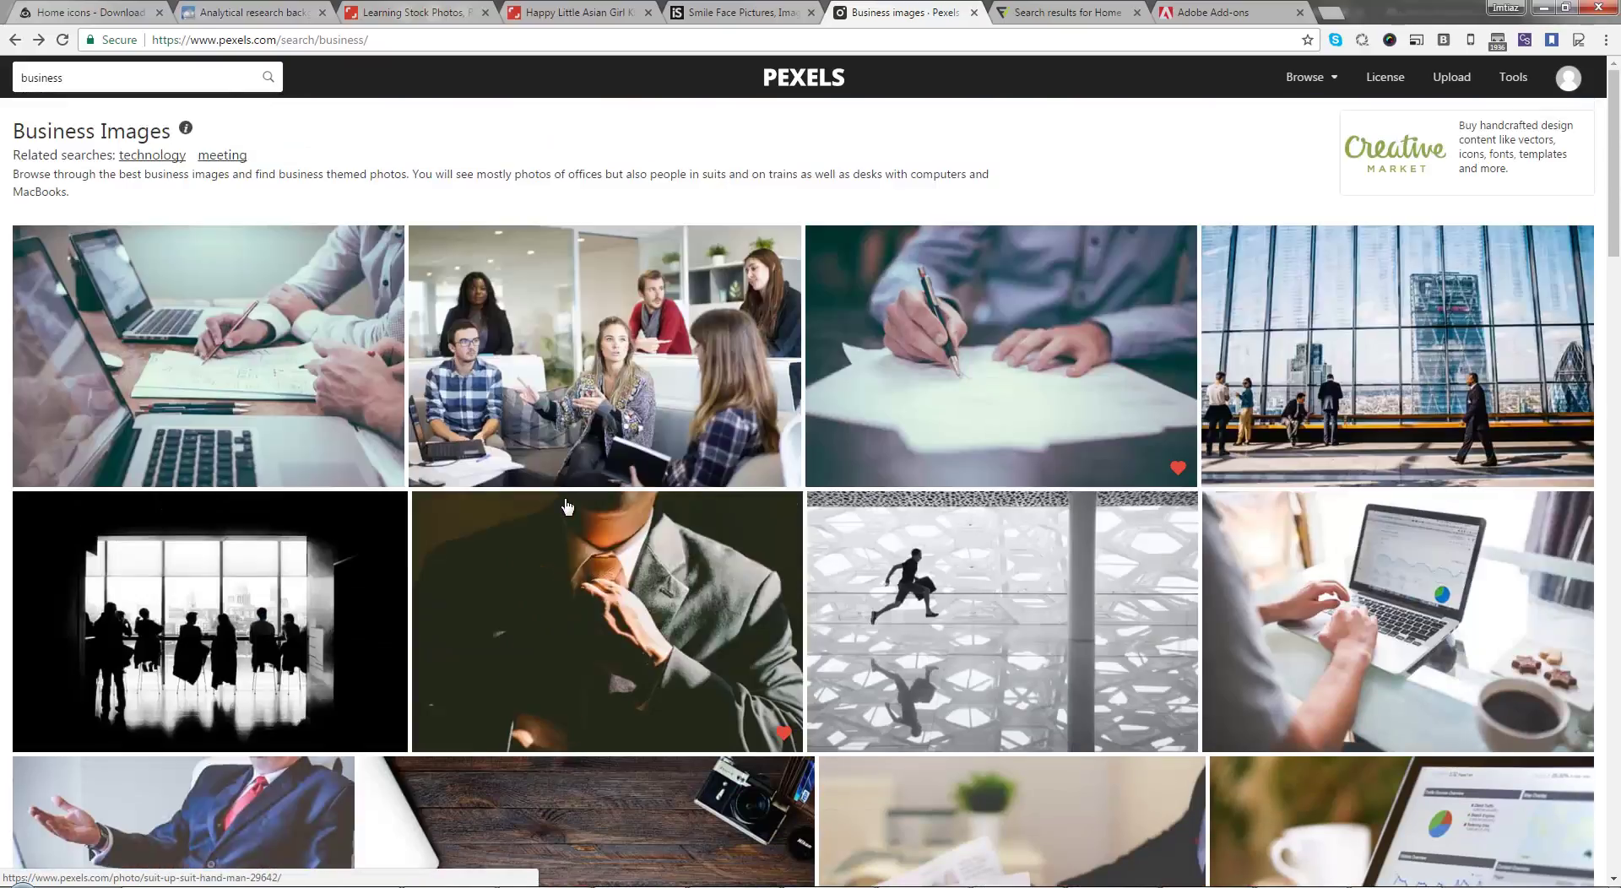